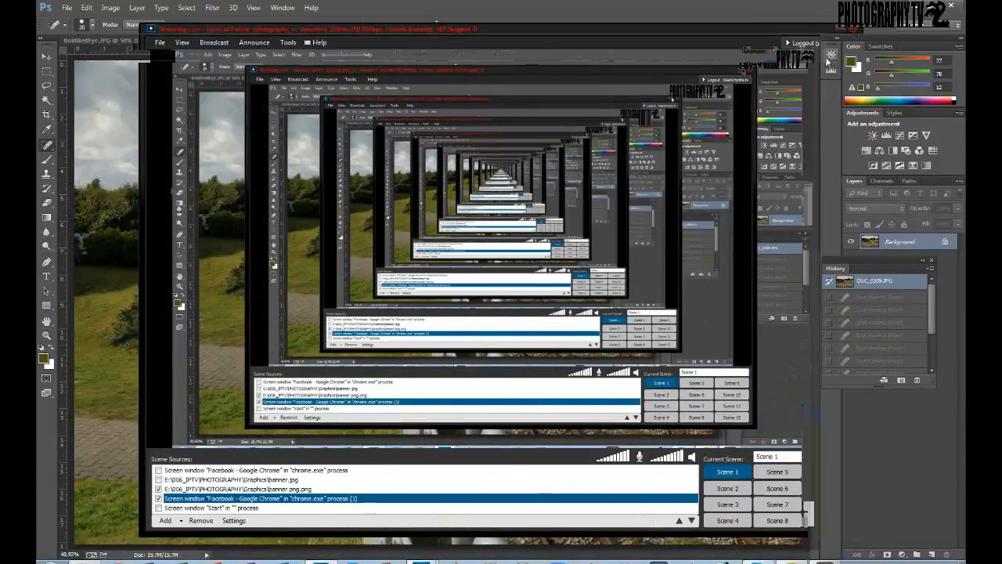
Examine the tools grouped with the Spot Healing Brush and the BoldRedEye.JPG image, and return to DSC_0309.JPG.
right_click(47, 145)
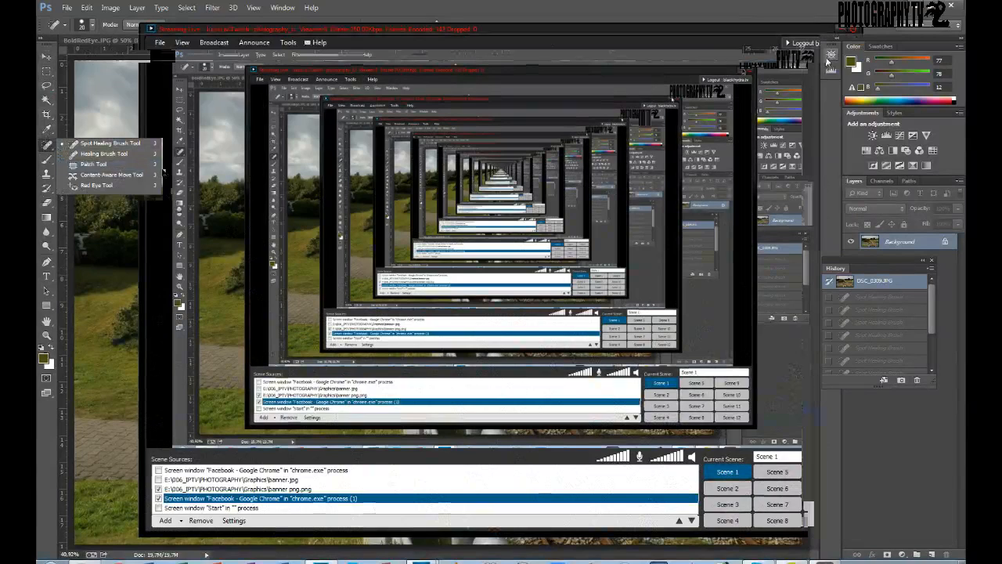
click(45, 147)
right_click(46, 147)
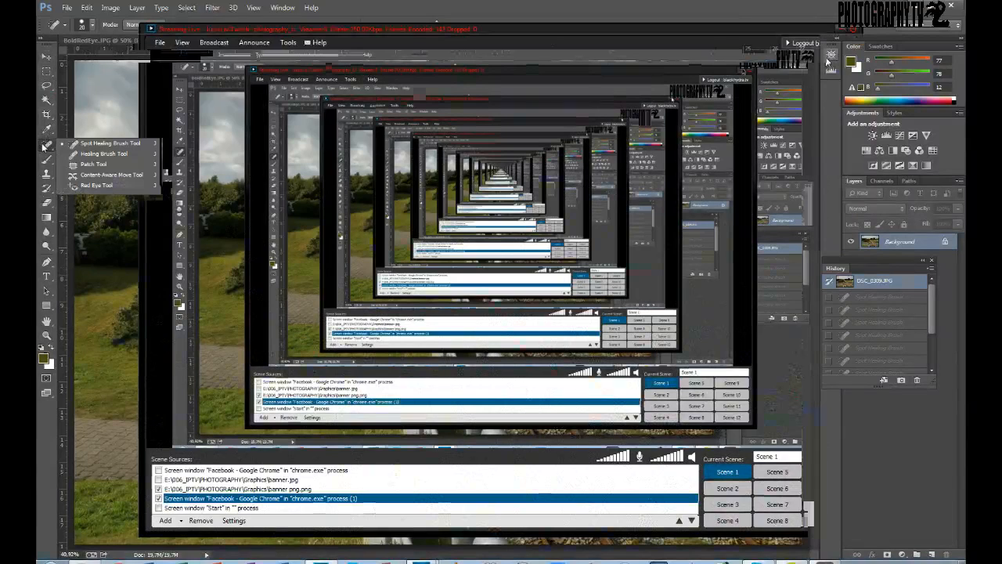
click(508, 13)
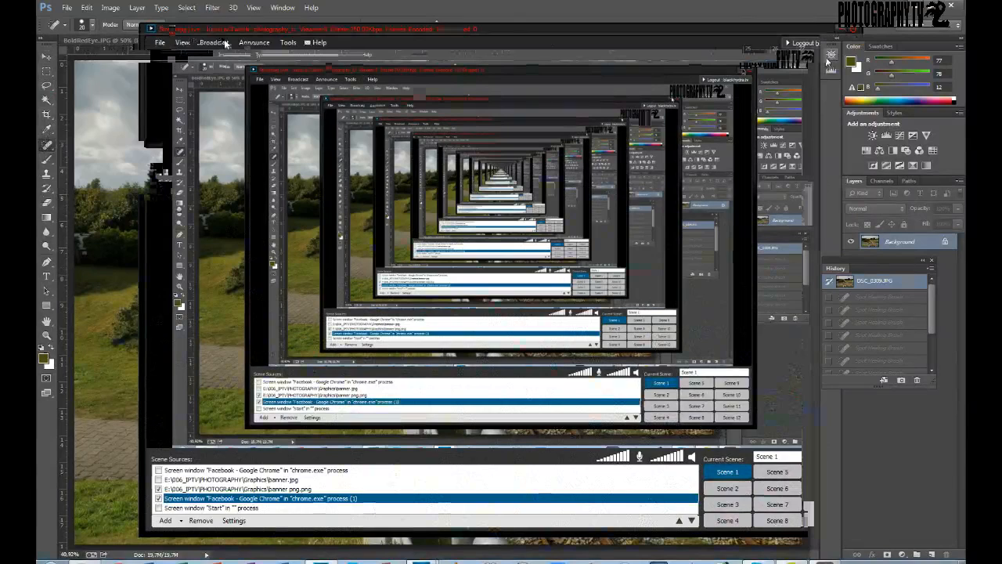
click(115, 46)
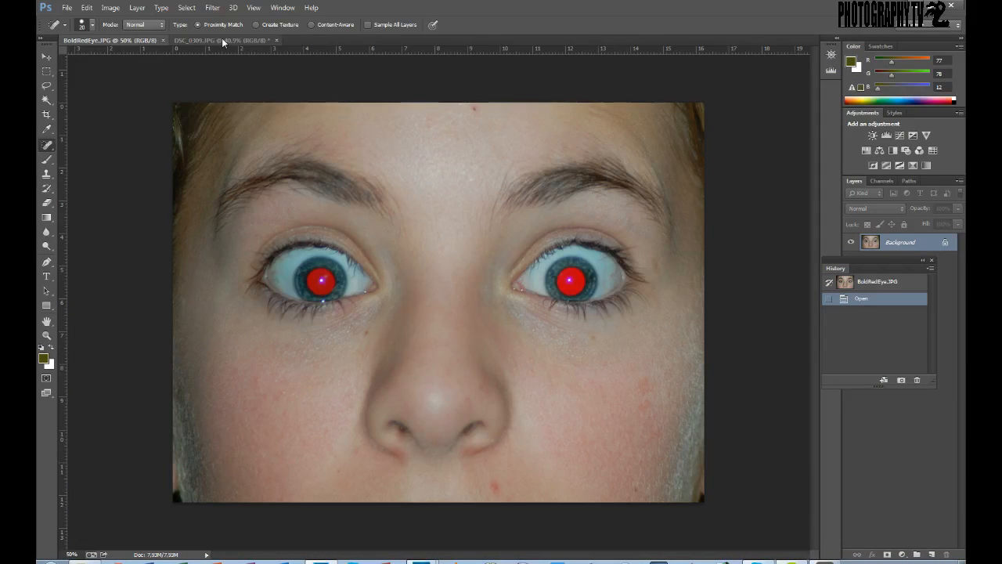
click(222, 39)
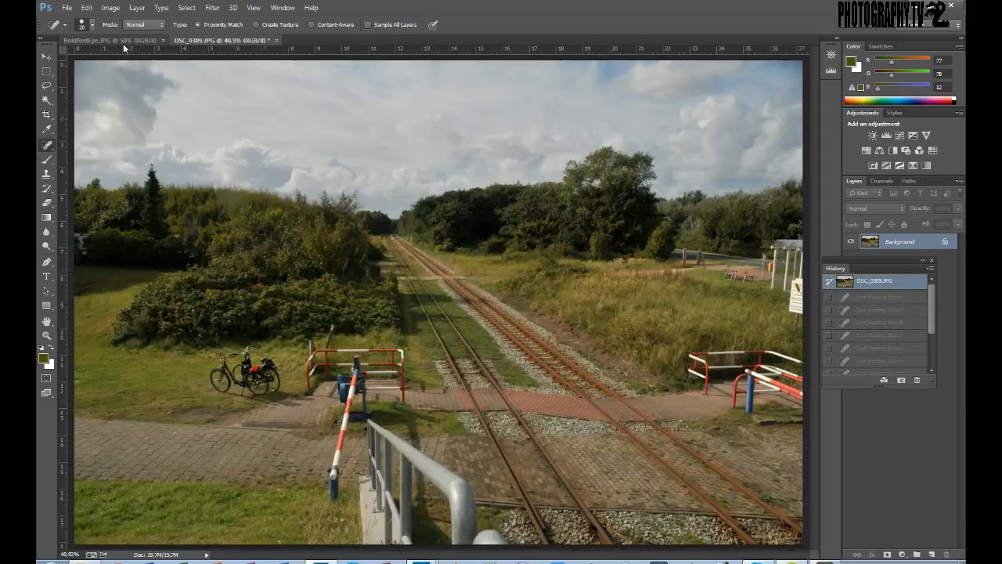
Choose the Spot Healing Brush tool and set its brush size to 20 px.
click(48, 146)
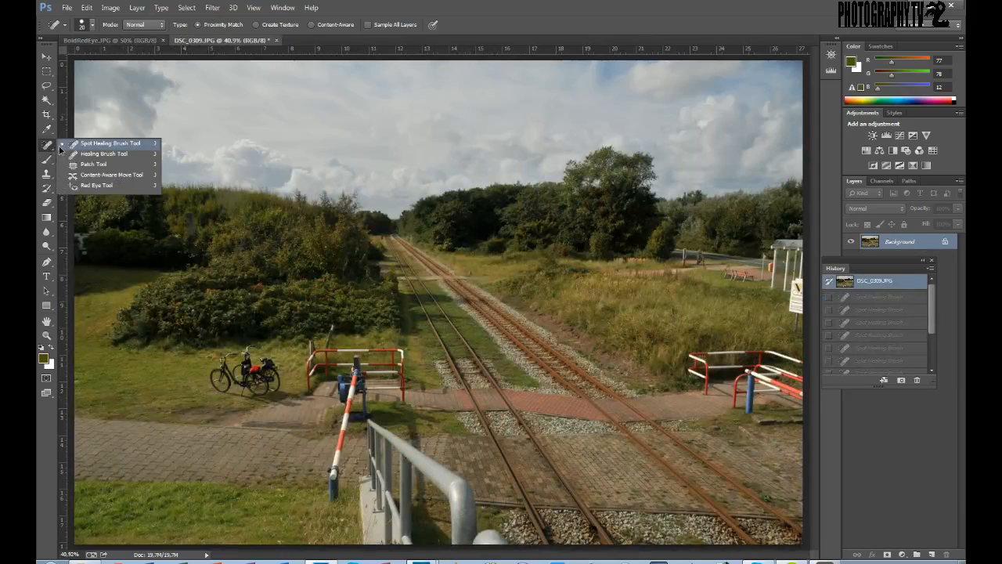
click(61, 150)
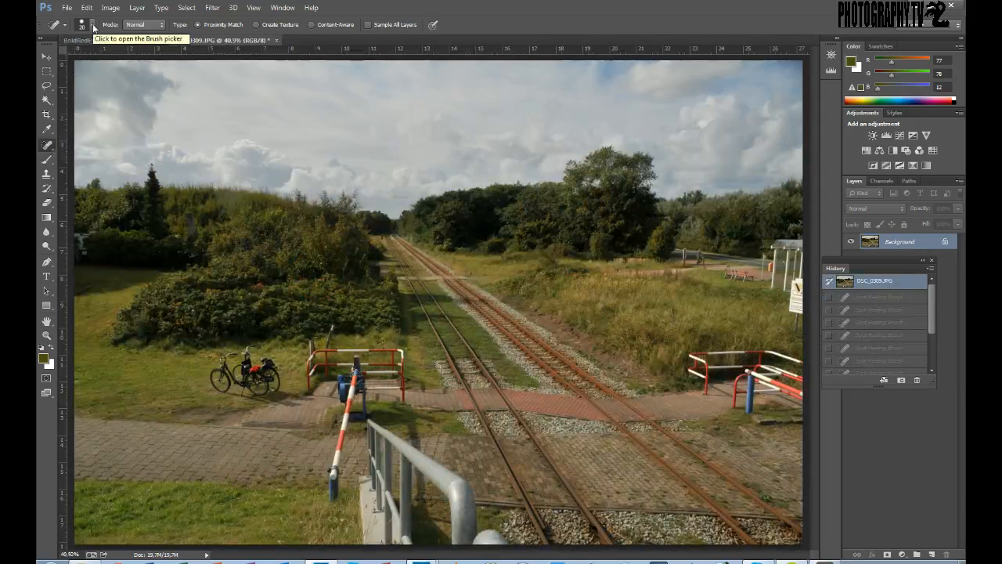
click(93, 28)
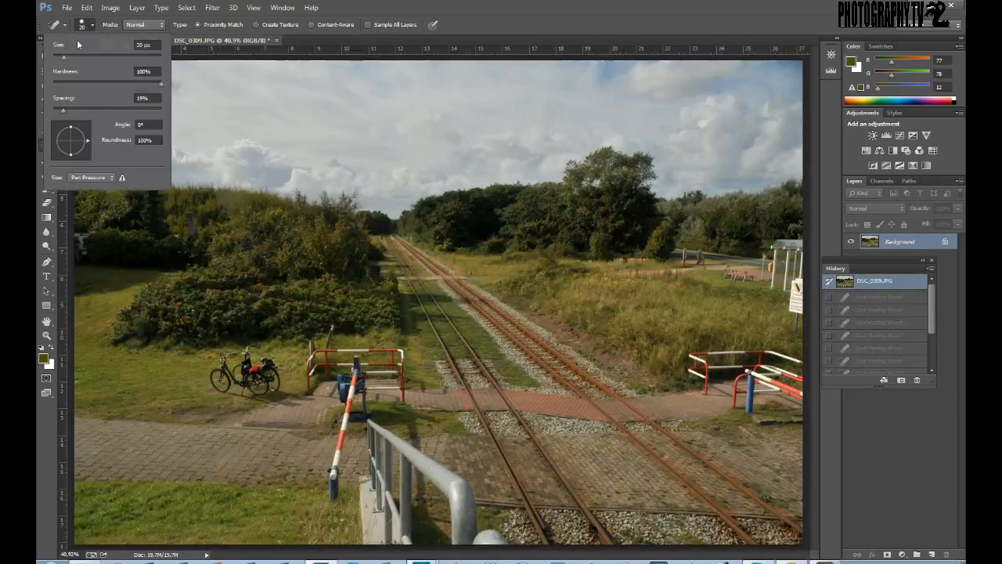
mouse_move(67, 58)
mouse_down()
mouse_move(81, 59)
mouse_move(65, 59)
mouse_up()
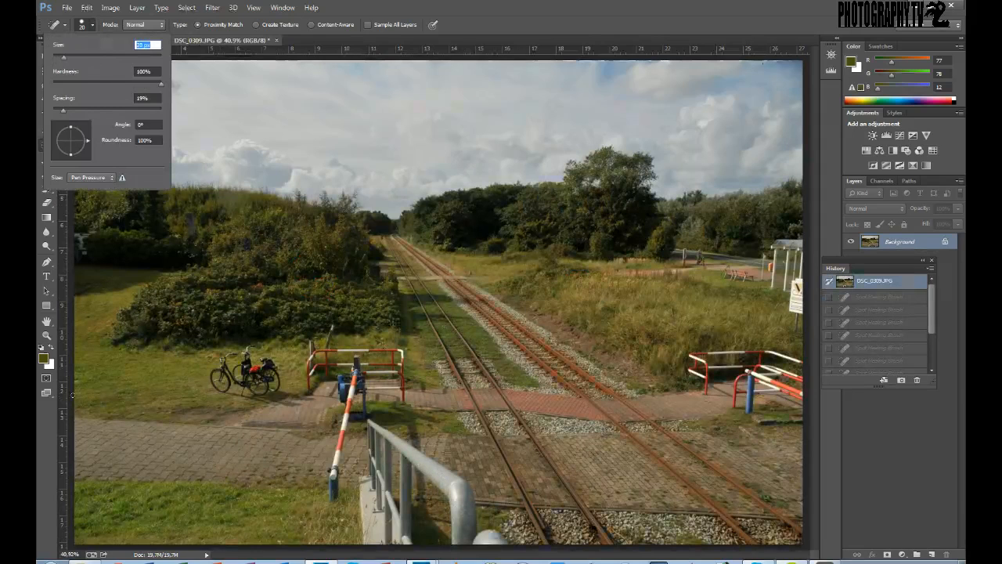
Inspect the distant railway tracks at 200% magnification and return to the full view of the photo.
click(46, 335)
click(412, 249)
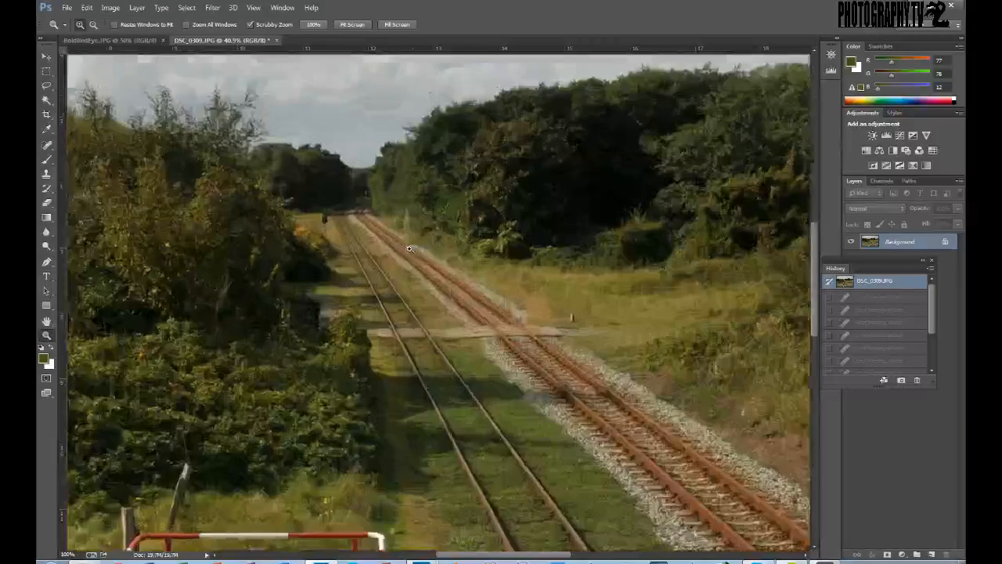
click(409, 249)
click(46, 145)
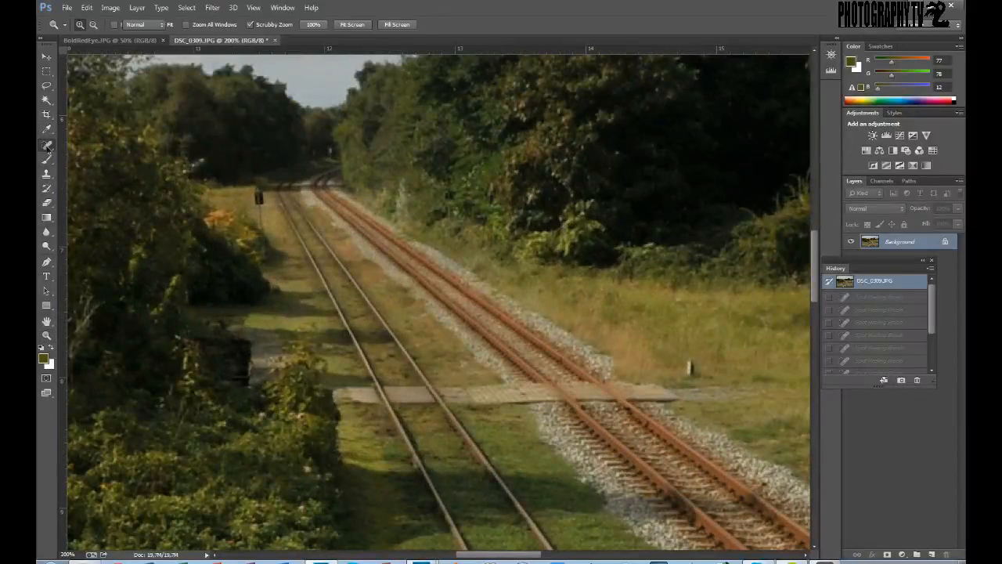
click(47, 336)
right_click(397, 324)
click(414, 331)
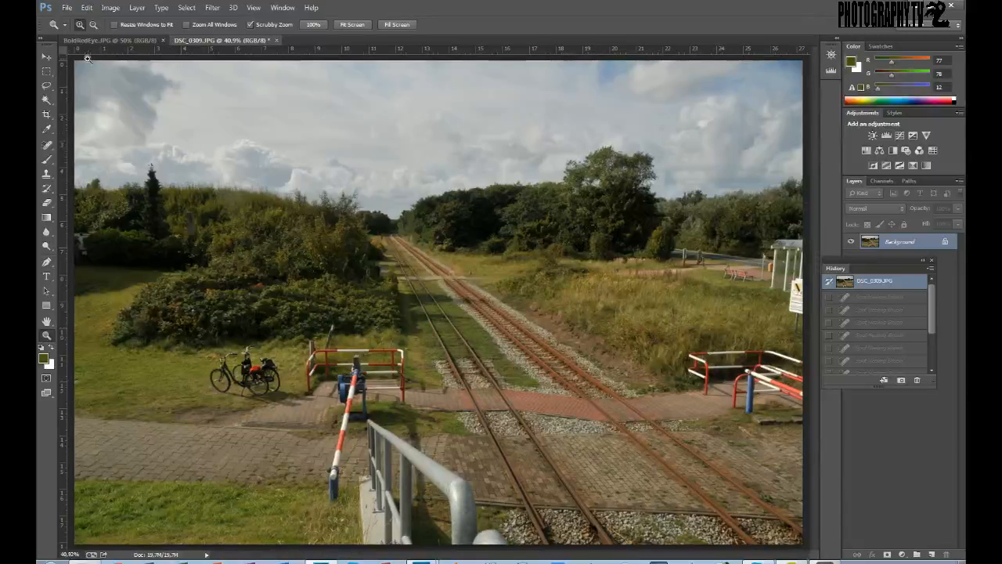
Review the Spot Healing Brush's size, hardness, spacing and angle settings and the choices for its pen size control.
click(46, 146)
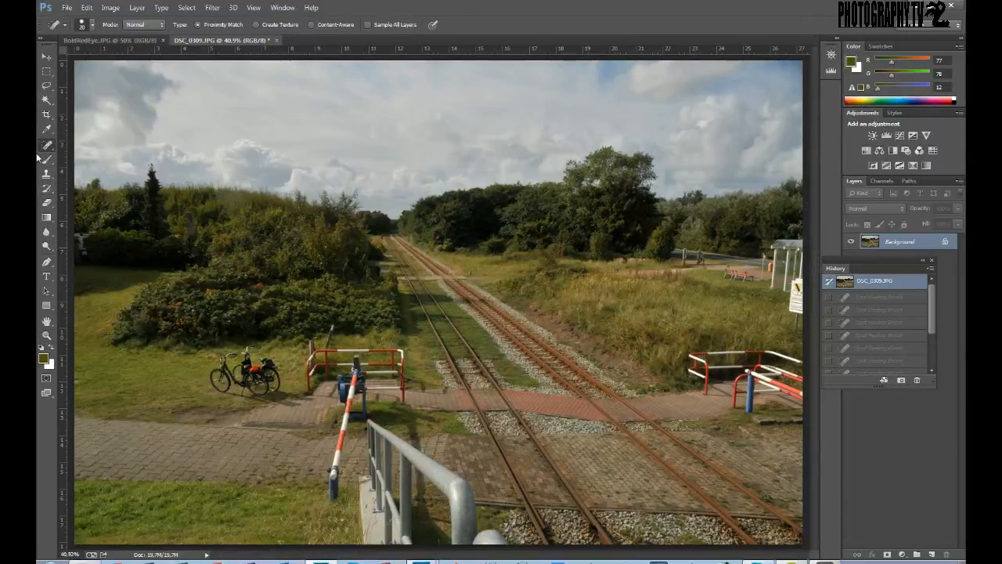
click(92, 24)
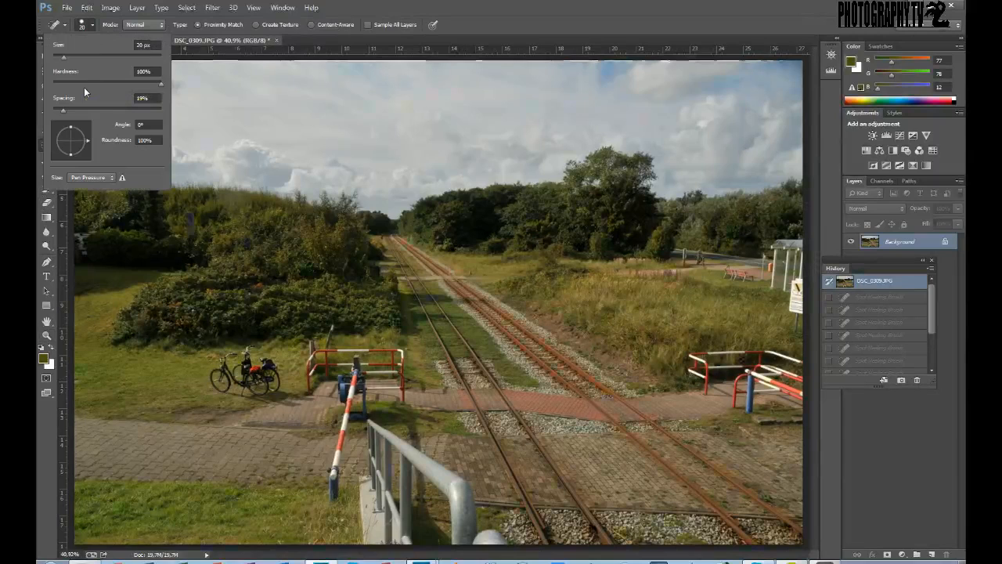
click(112, 178)
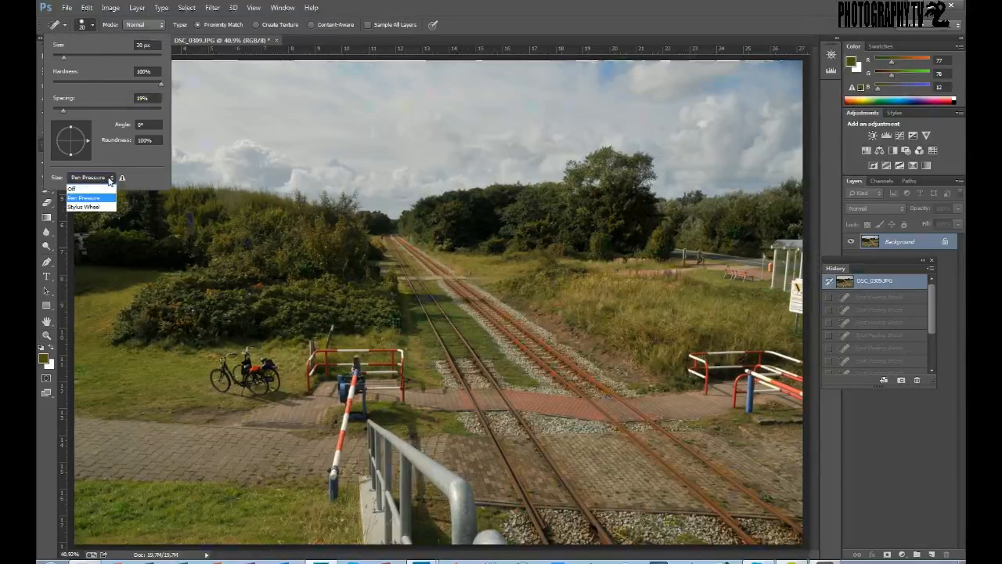
click(111, 176)
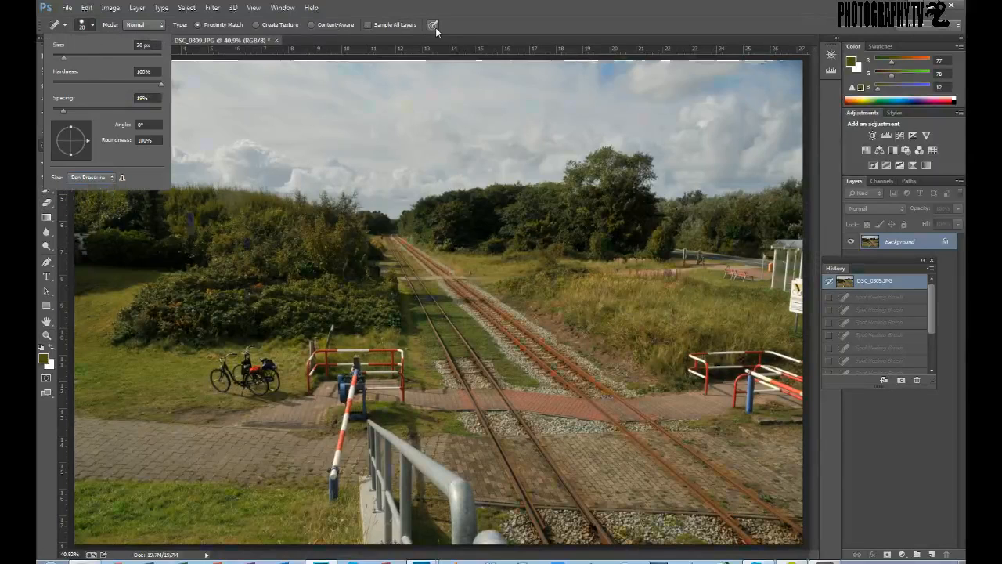
click(475, 25)
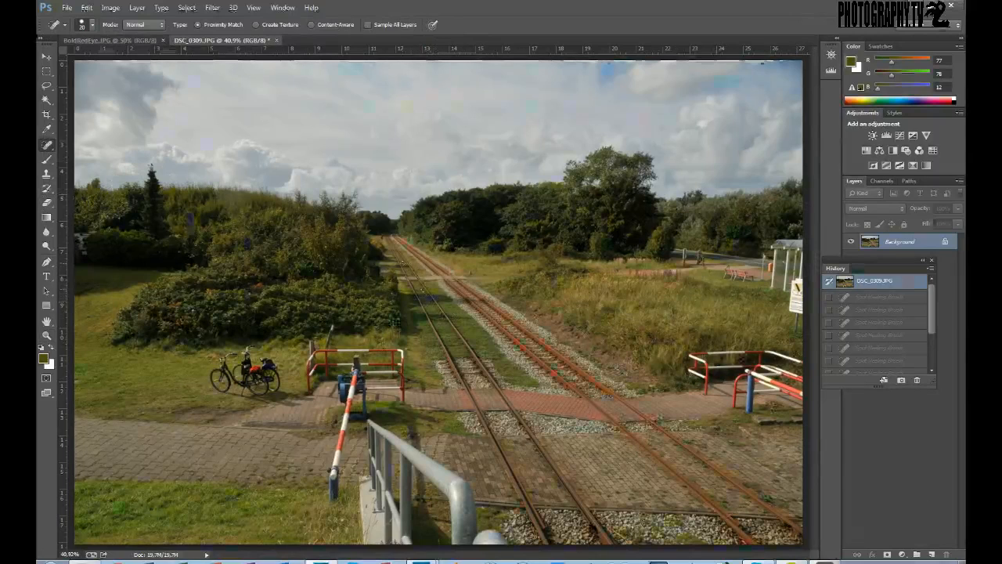
Look at the Spot Healing Brush's settings over the image and at its list of blending modes.
right_click(407, 264)
right_click(401, 247)
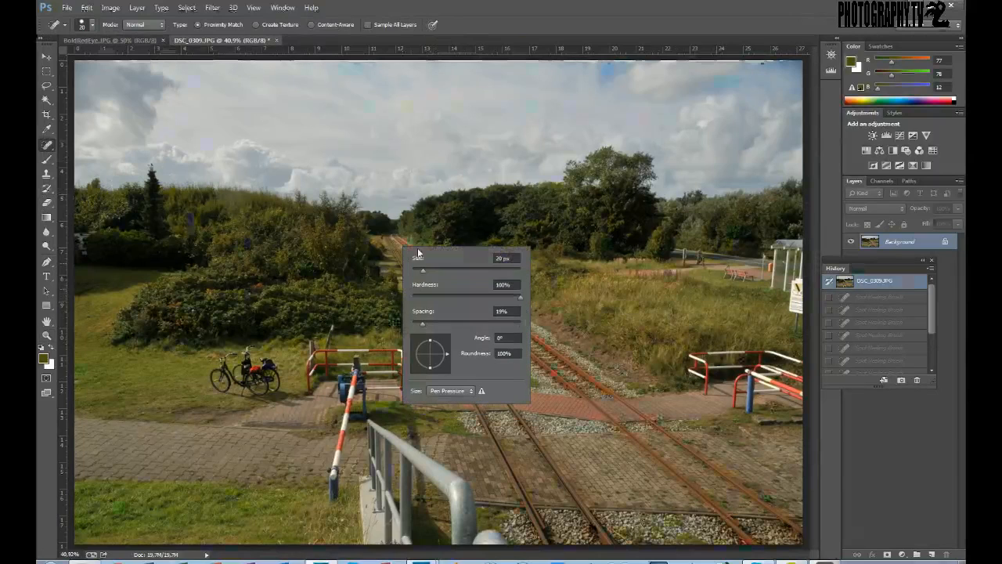
click(533, 4)
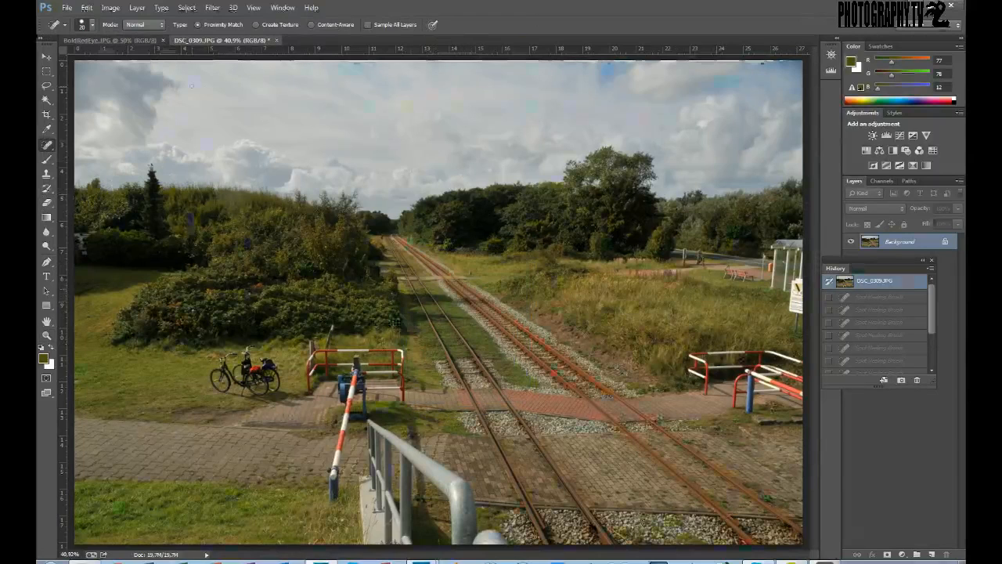
click(154, 25)
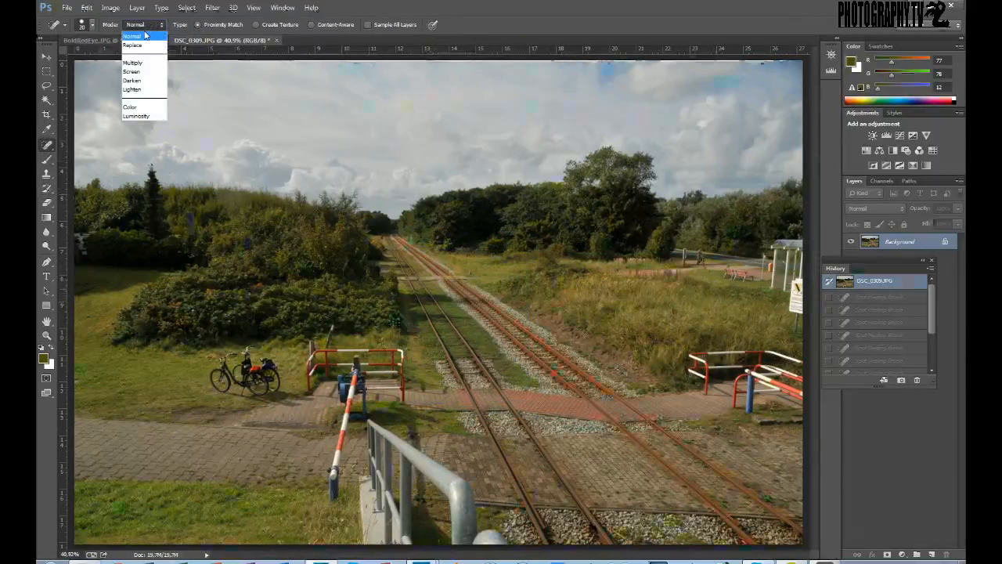
click(157, 28)
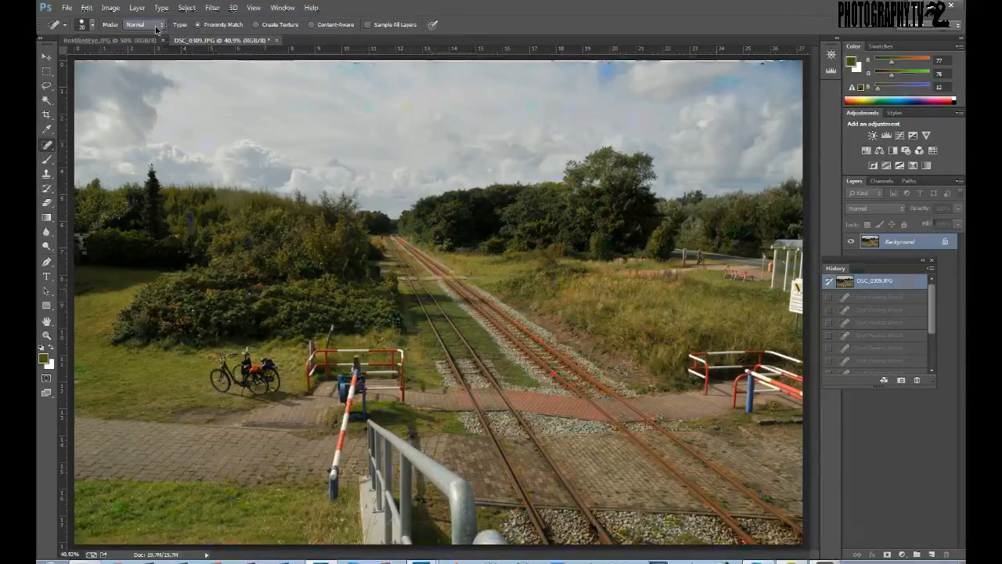
Move the History panel slightly lower and set the Spot Healing Brush's type to Create Texture.
drag(888, 259, 901, 282)
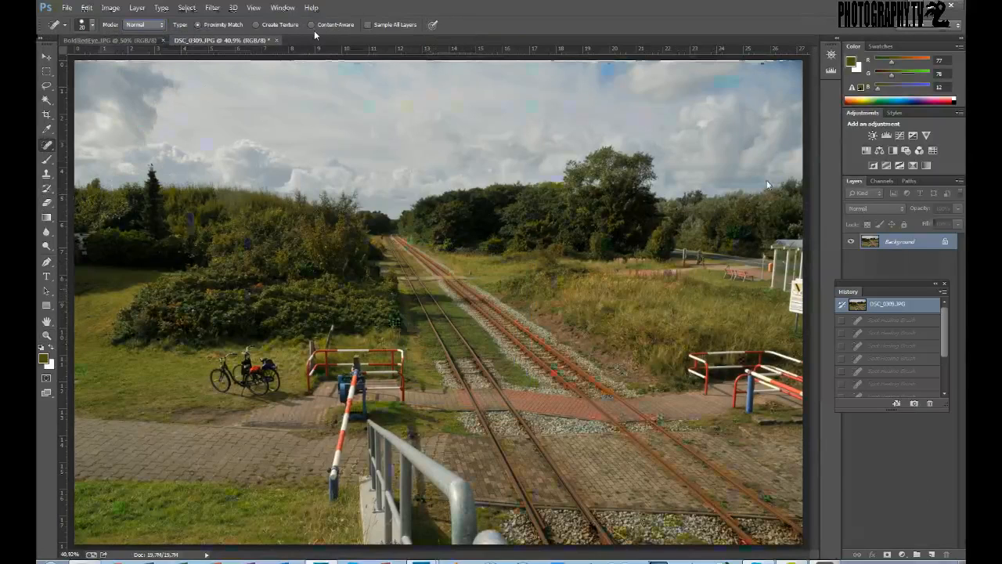
click(49, 151)
click(110, 143)
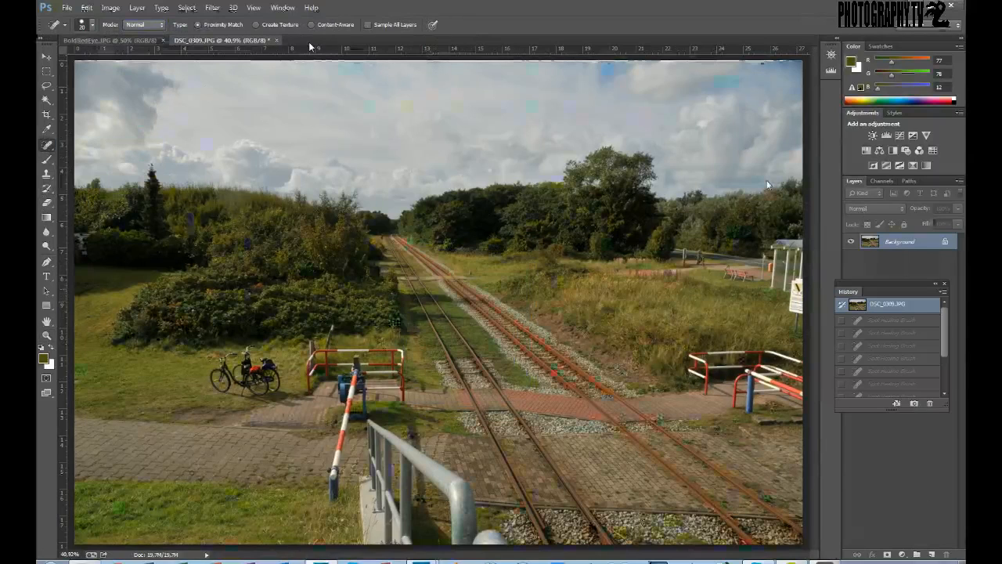
click(256, 26)
Try to paint out parts of both railway tracks around the small crossing at 300% with the Spot Healing Brush.
click(46, 336)
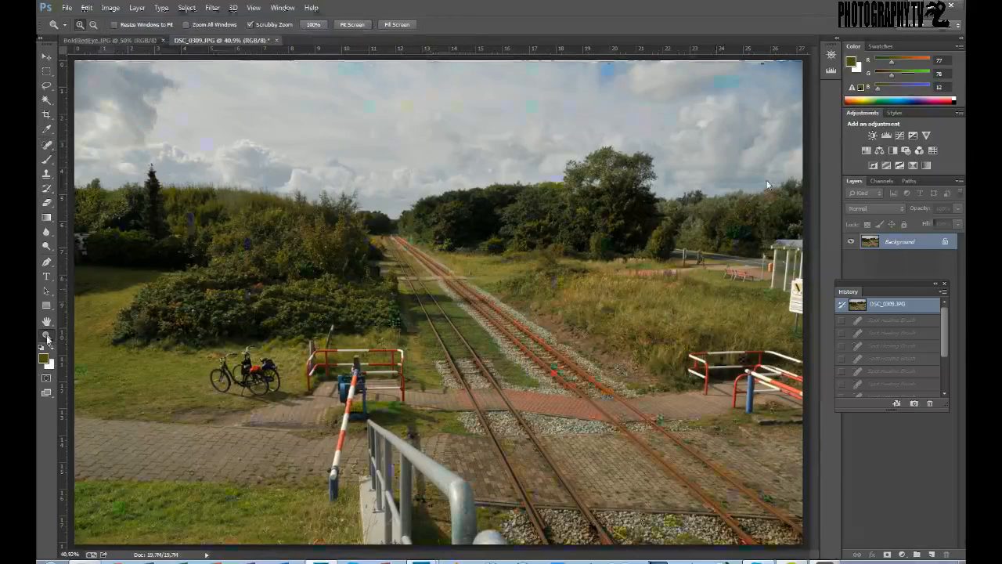
click(435, 312)
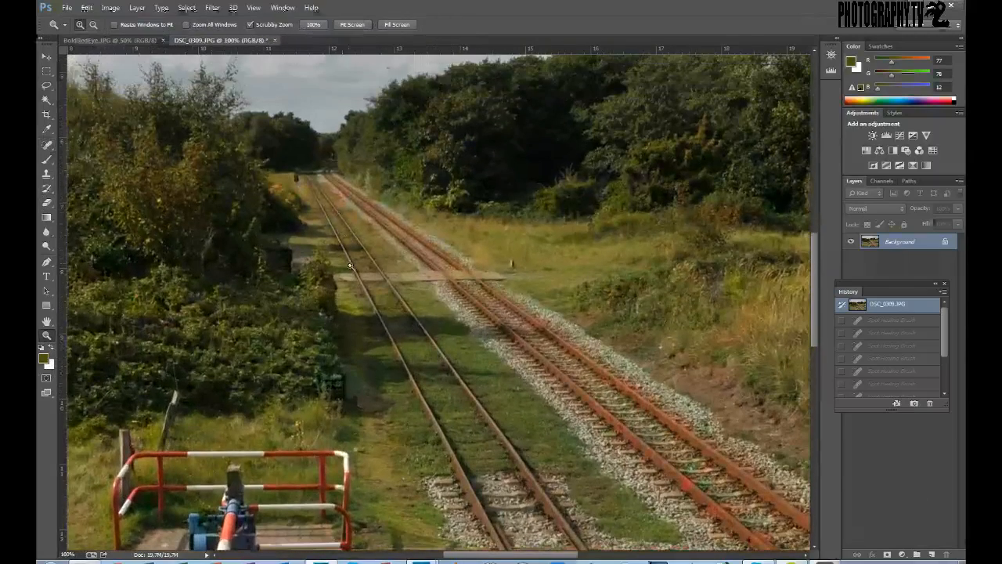
click(341, 200)
click(342, 200)
click(47, 157)
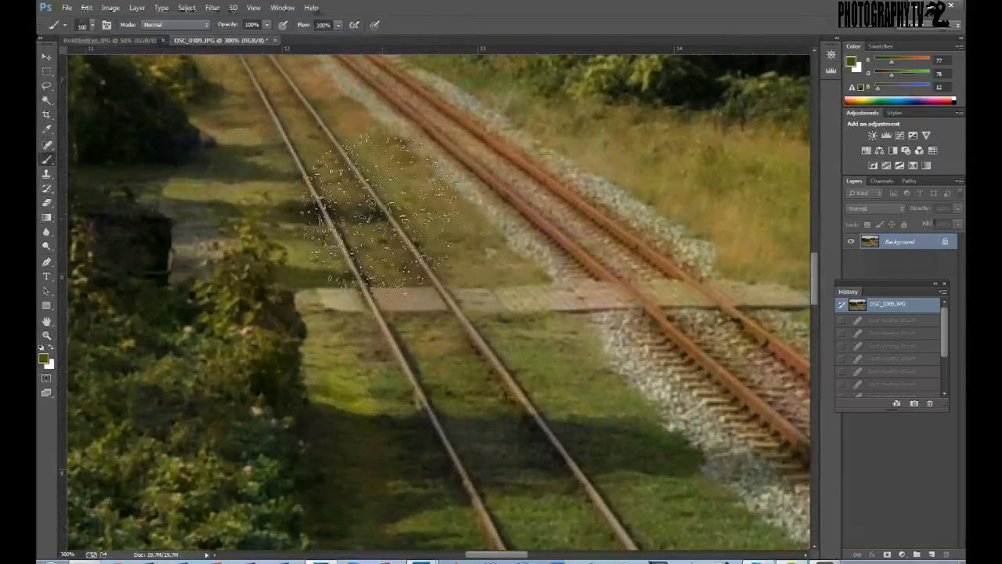
click(47, 145)
mouse_move(391, 231)
mouse_down()
mouse_move(408, 227)
mouse_move(470, 310)
mouse_up()
drag(340, 145, 434, 239)
drag(411, 154, 610, 307)
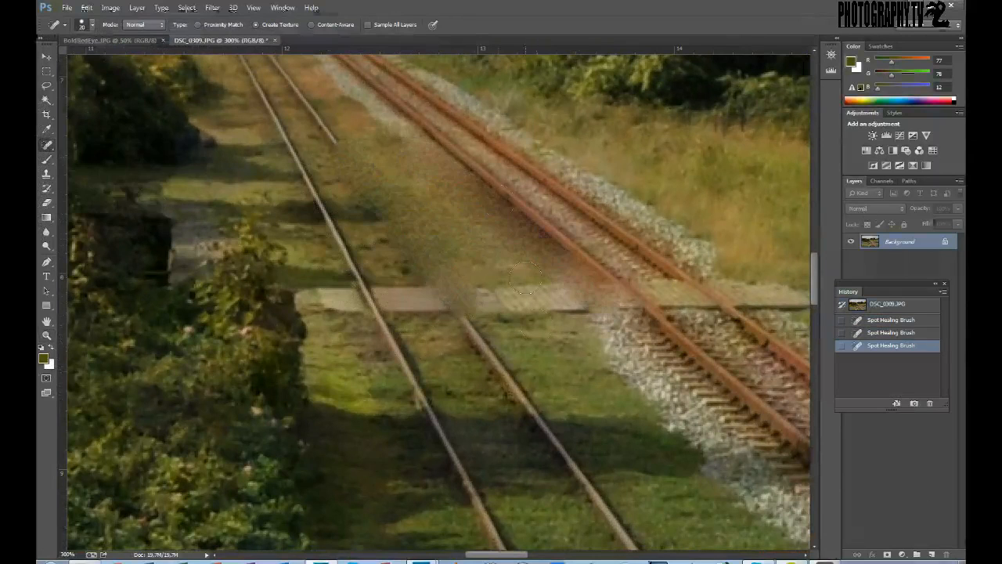
drag(470, 150, 642, 282)
drag(468, 127, 619, 235)
drag(473, 173, 541, 274)
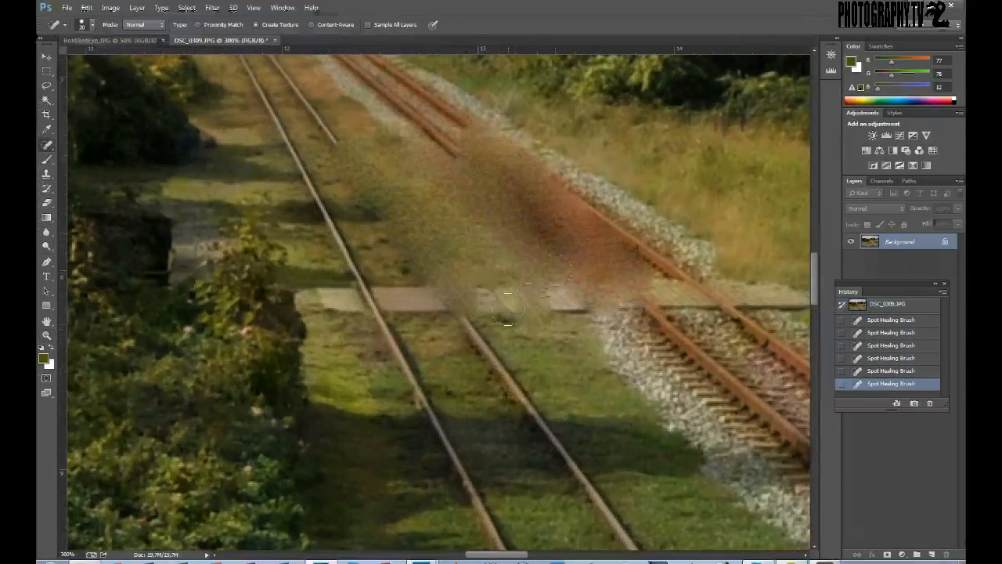
drag(462, 223, 536, 321)
drag(443, 254, 610, 470)
drag(443, 309, 551, 475)
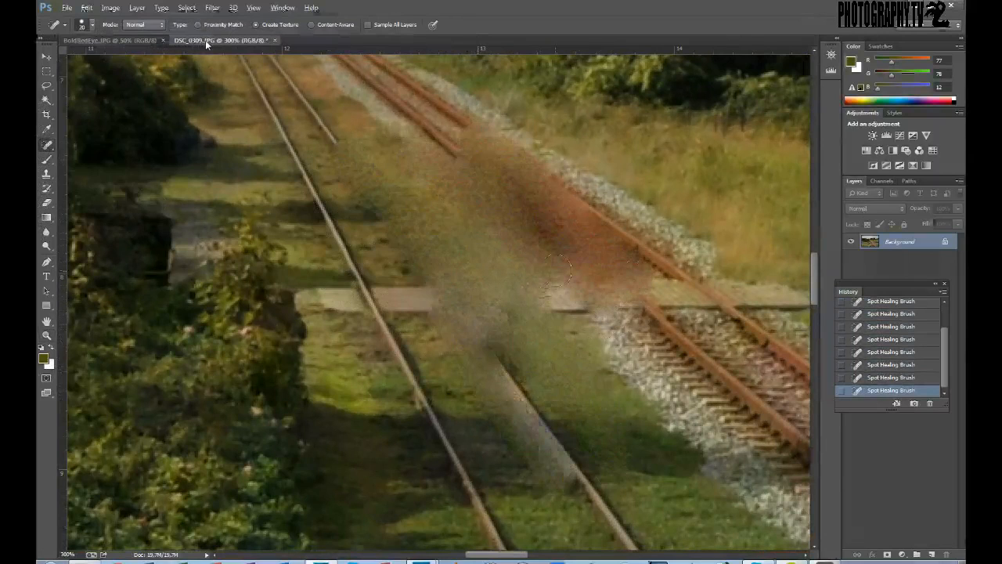
Undo all the Spot Healing Brush strokes over the tracks and the crossing.
key(ctrl+alt+z)
key(ctrl+alt+z)
key(ctrl+alt+z)
key(ctrl+alt+z)
key(ctrl+alt+z)
key(ctrl+alt+z)
key(ctrl+alt+z)
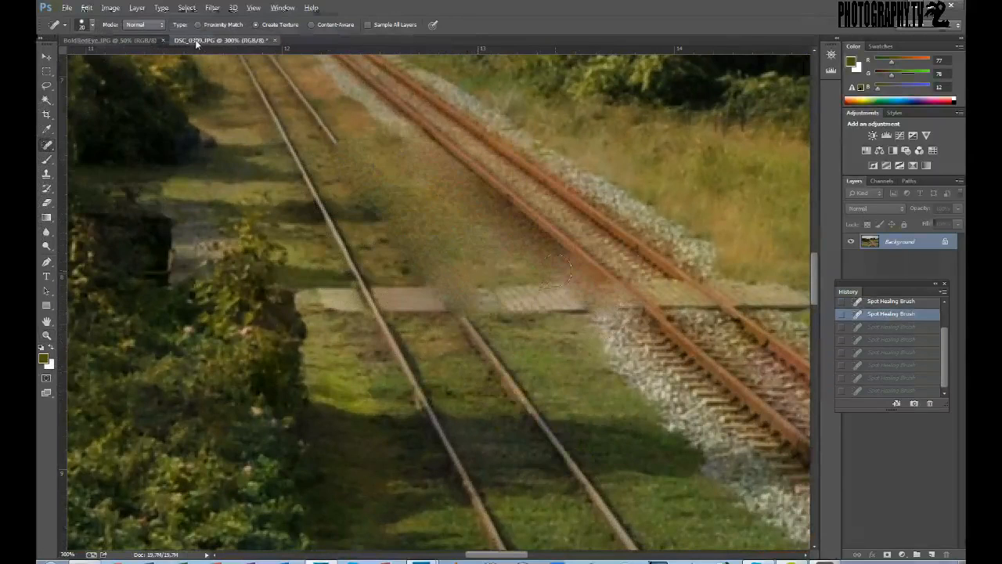
key(ctrl+alt+z)
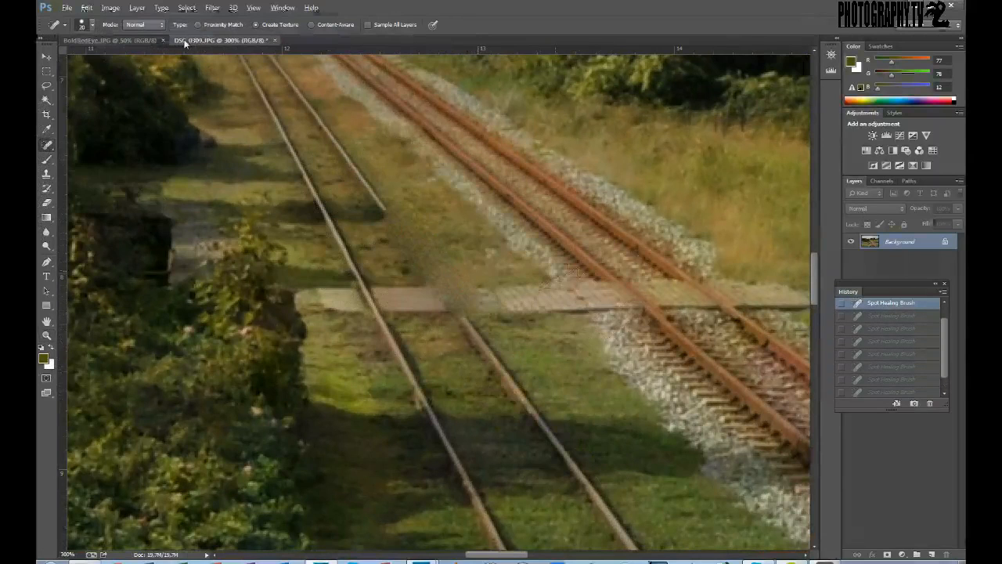
key(ctrl+alt+z)
key(ctrl+alt+z)
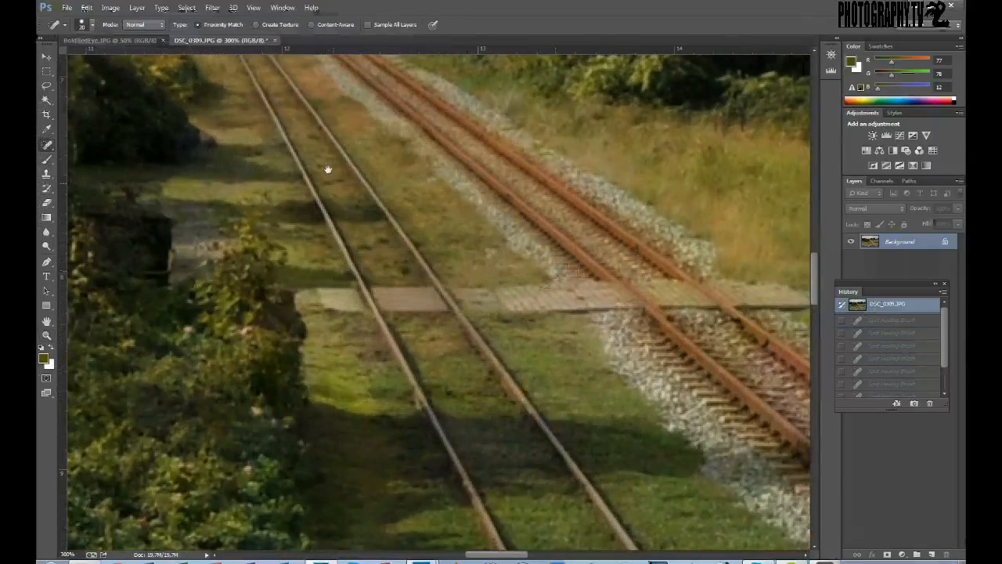
Set the Spot Healing Brush's size to 16 px for working on the far end of the tracks.
drag(815, 272, 820, 252)
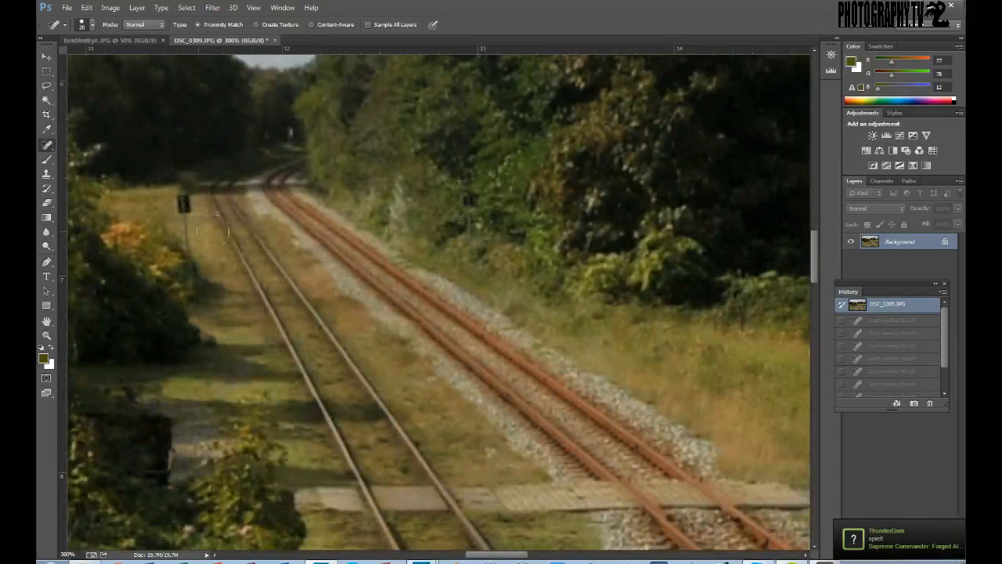
right_click(284, 252)
drag(298, 270, 294, 271)
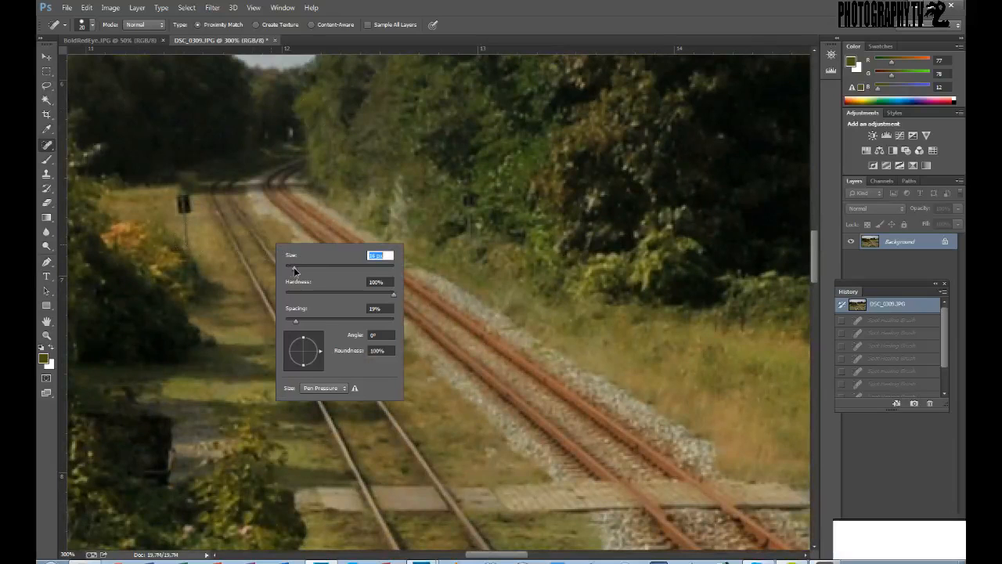
key(Return)
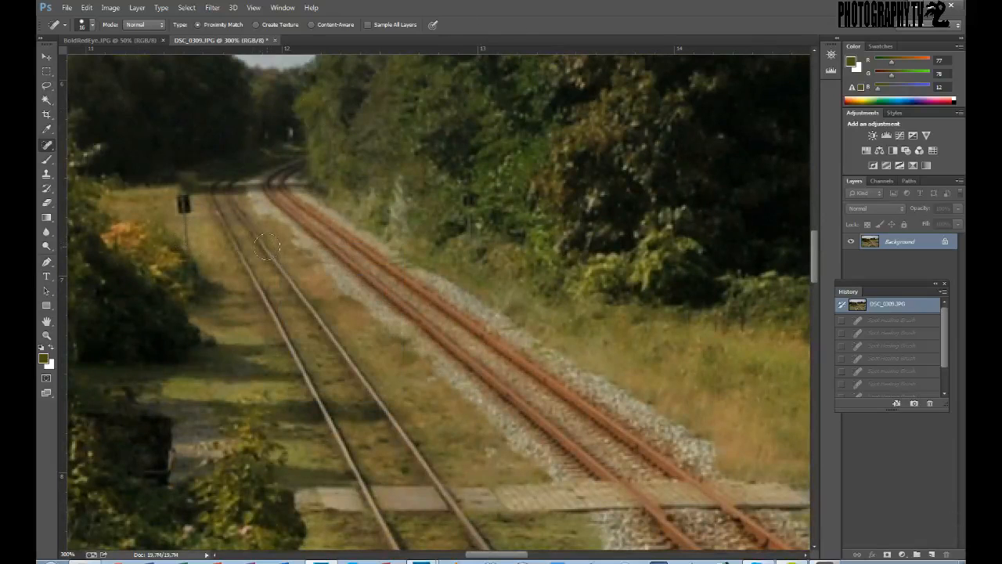
Set the Spot Healing Brush's size to 10 px with Proximity Match and keep that tool active.
right_click(279, 301)
drag(305, 330, 306, 338)
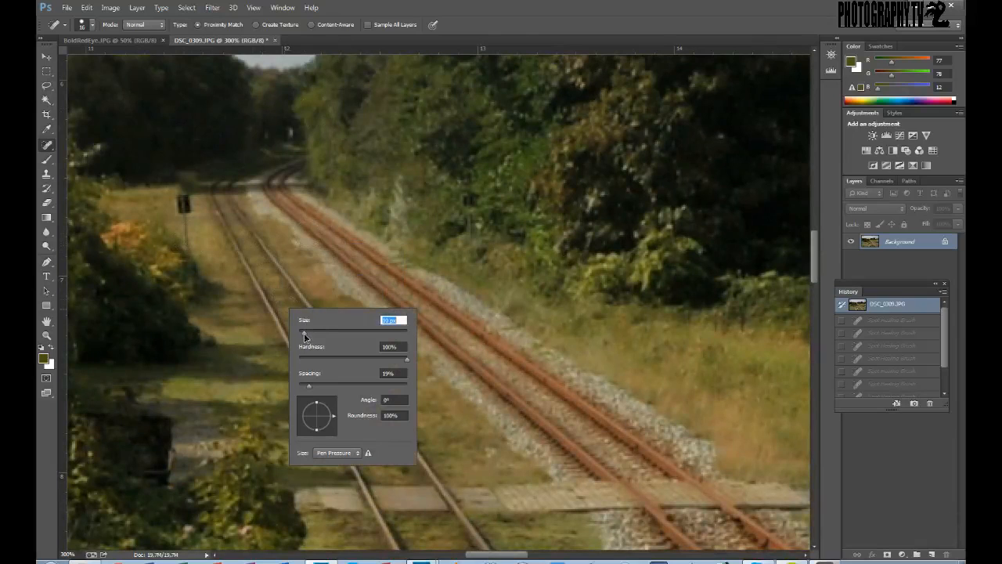
click(45, 148)
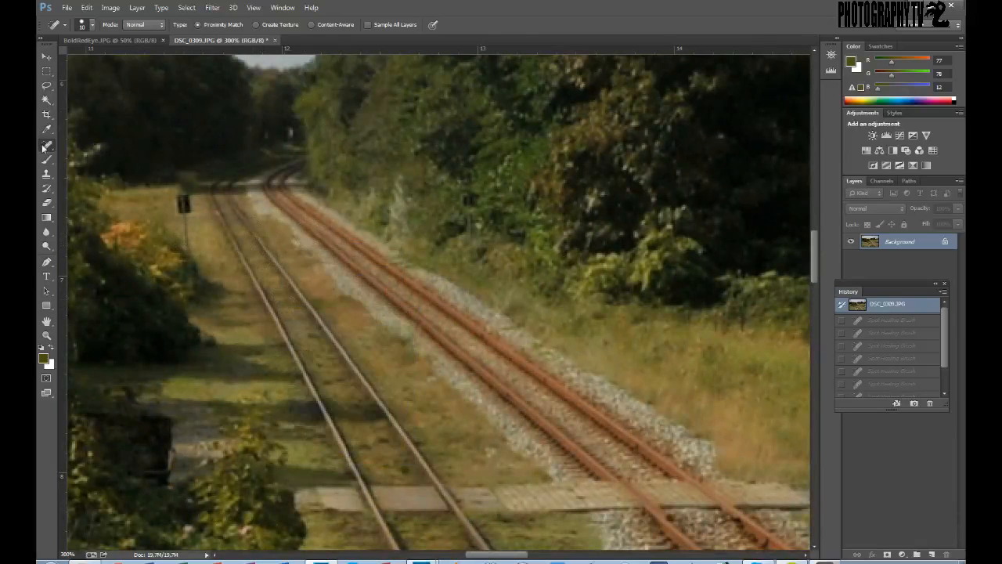
click(46, 175)
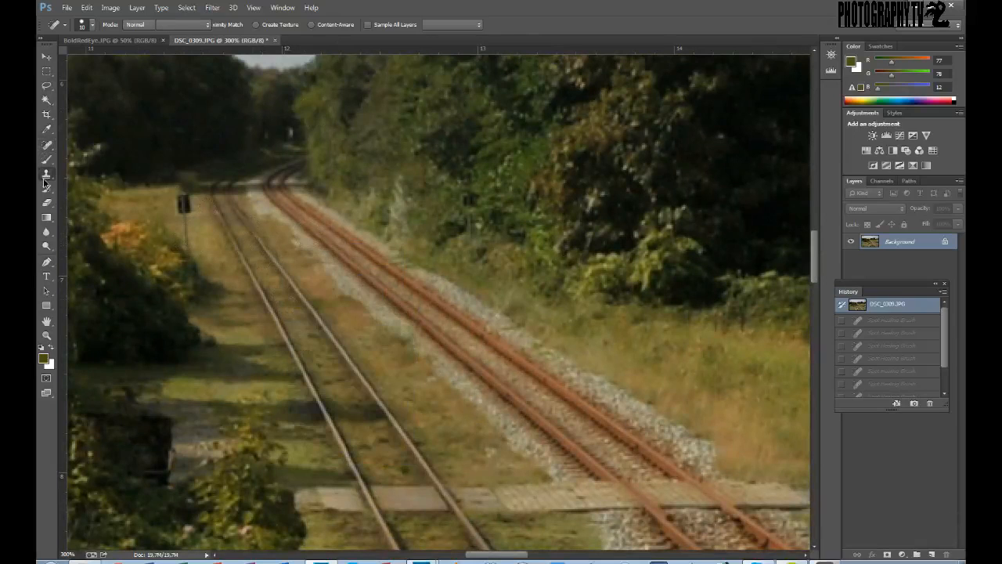
click(48, 153)
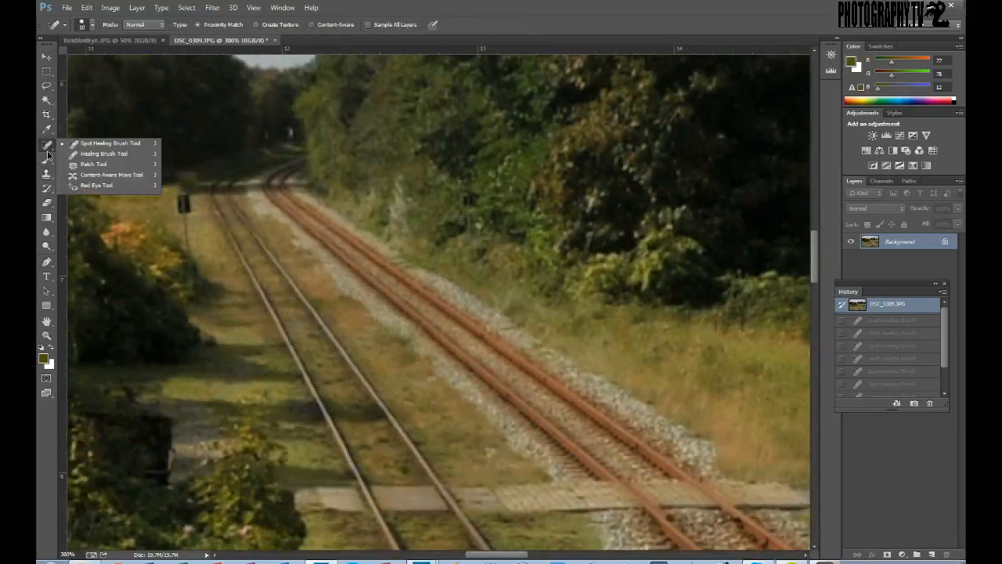
click(49, 150)
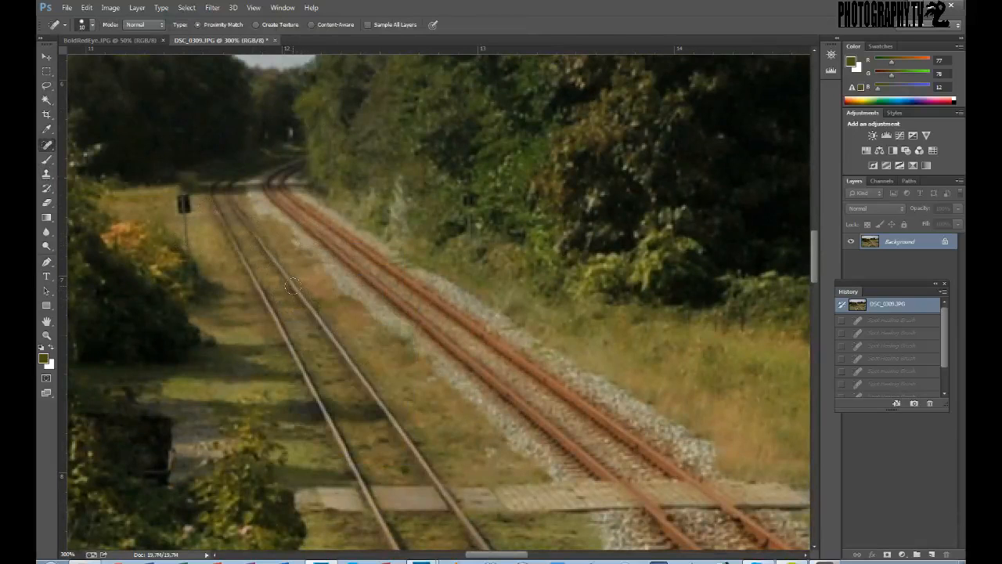
Try to paint out both rails at the far end of the narrow grass-covered track with the Spot Healing Brush.
drag(267, 250, 290, 280)
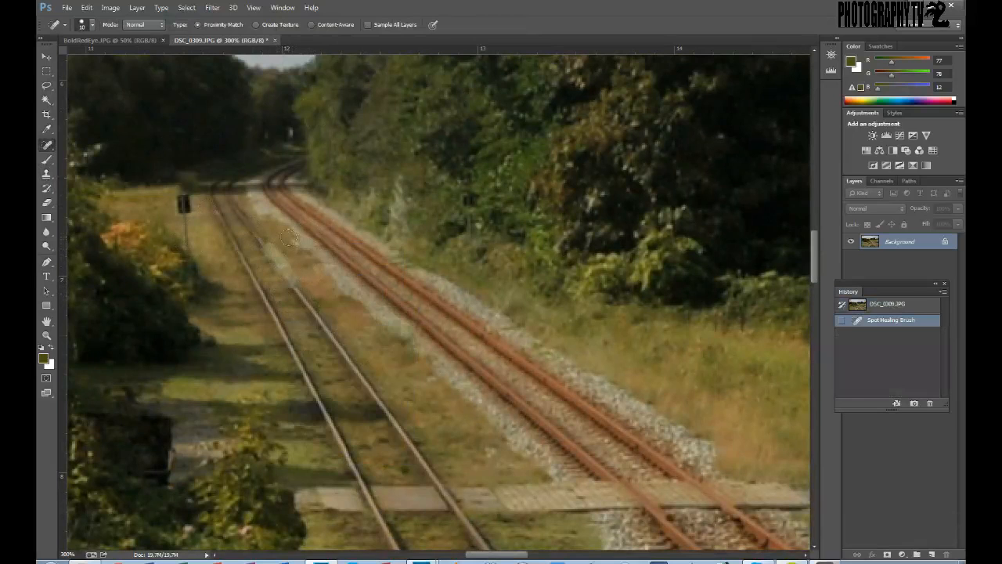
mouse_move(259, 287)
mouse_down()
mouse_move(292, 363)
mouse_move(270, 306)
mouse_move(282, 354)
mouse_up()
drag(305, 321, 278, 279)
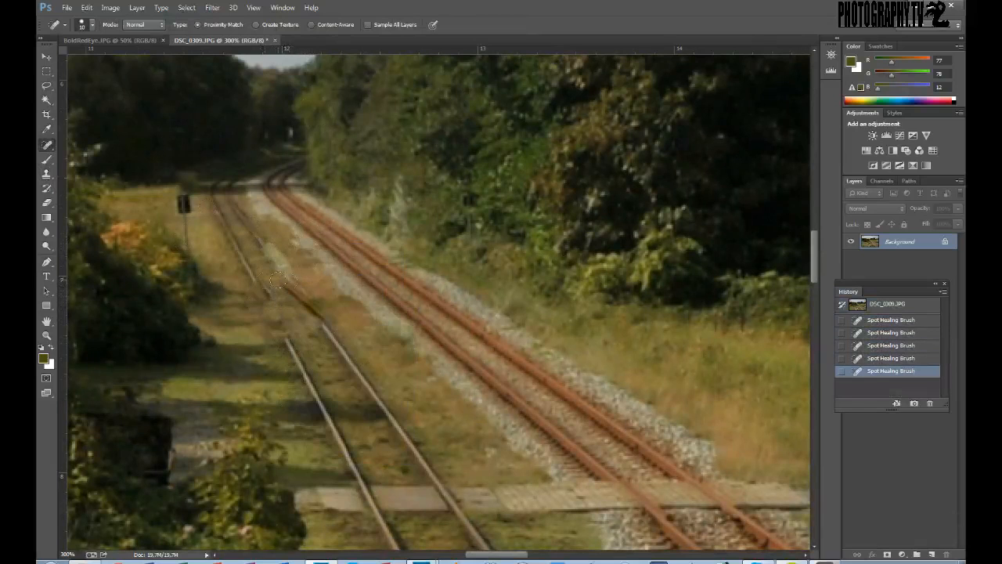
drag(248, 218, 274, 249)
mouse_move(223, 199)
mouse_down()
mouse_move(249, 263)
mouse_move(316, 347)
mouse_up()
drag(266, 307, 325, 420)
drag(303, 302, 350, 353)
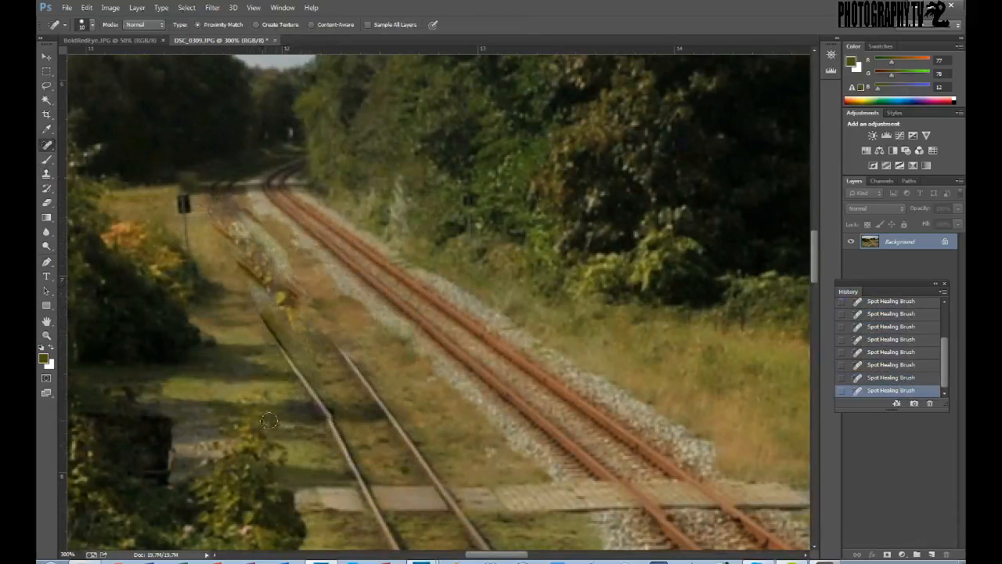
Undo all the 10 px Spot Healing Brush strokes over the narrow track.
key(ctrl+alt+z)
key(ctrl+alt+z)
key(ctrl+alt+z)
key(ctrl+alt+z)
key(ctrl+alt+z)
key(ctrl+alt+z)
key(ctrl+alt+z)
key(ctrl+alt+z)
key(ctrl+alt+z)
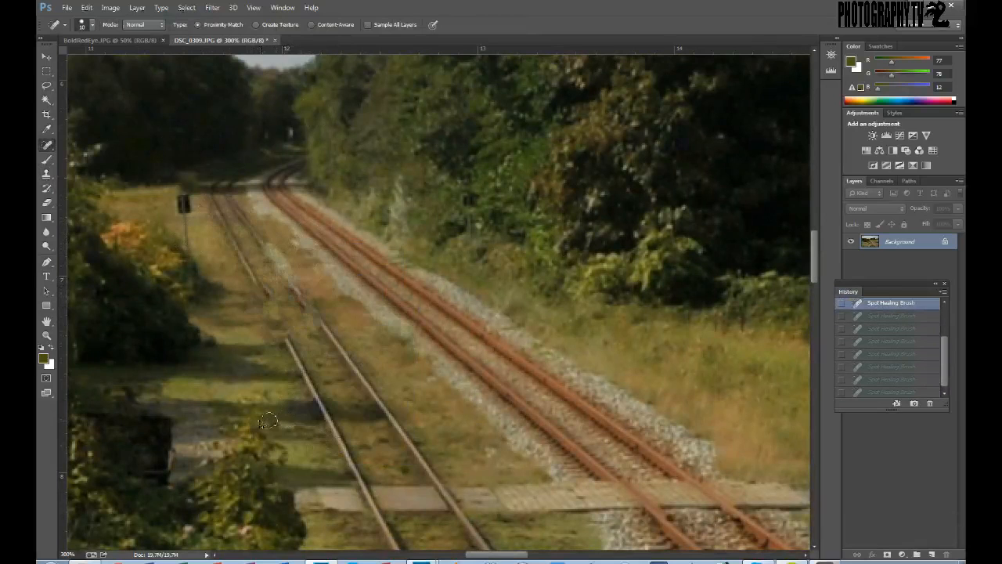
key(ctrl+alt+z)
key(ctrl+alt+z)
key(ctrl+alt+z)
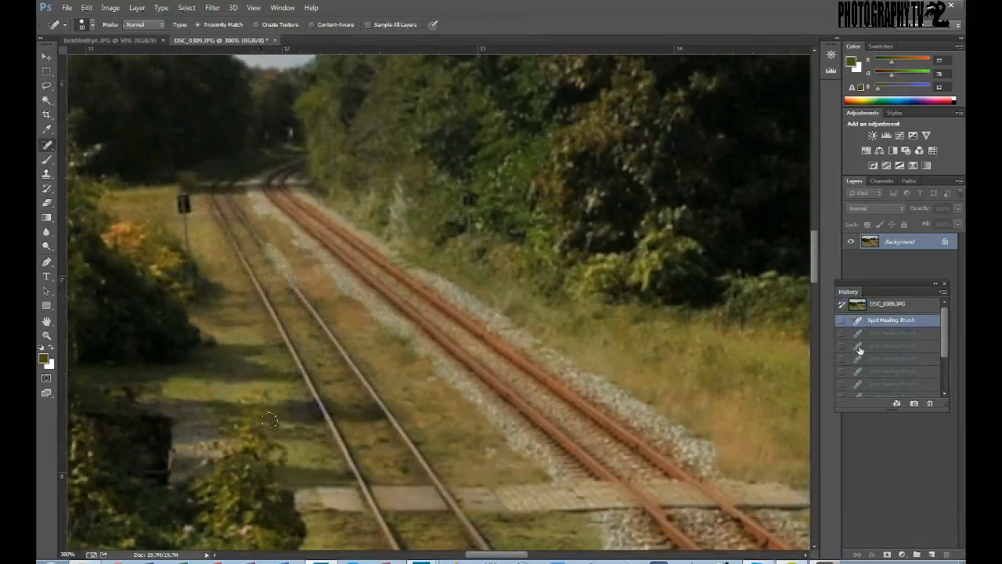
Set the Spot Healing Brush's size to 7 px and paint out the upper part of the narrow track's right rail.
right_click(271, 264)
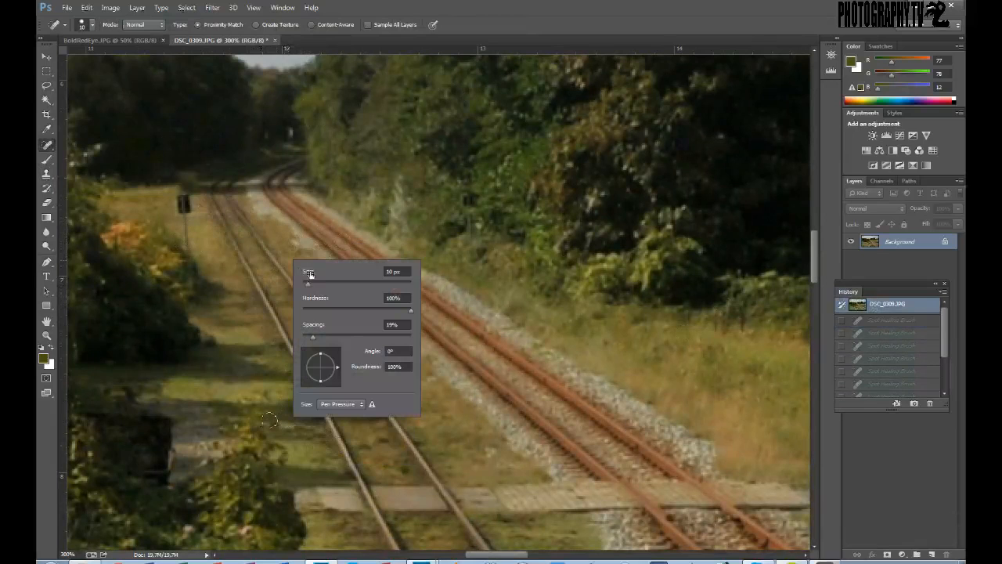
key(Return)
drag(284, 272, 317, 317)
drag(269, 257, 276, 267)
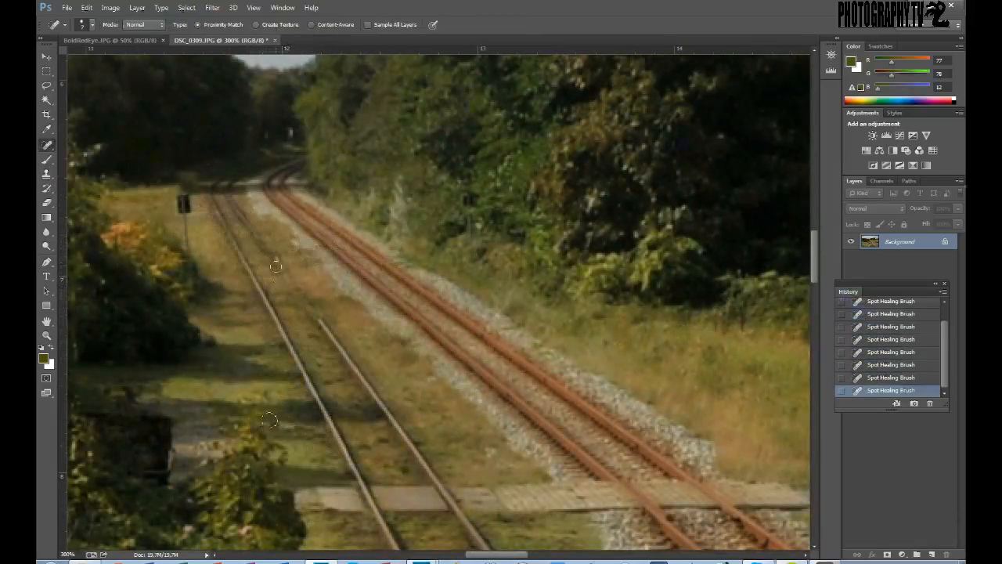
Heal the dark rail remnants at the far end of the narrow track at 400% with the Spot Healing Brush.
click(46, 335)
right_click(253, 350)
click(266, 347)
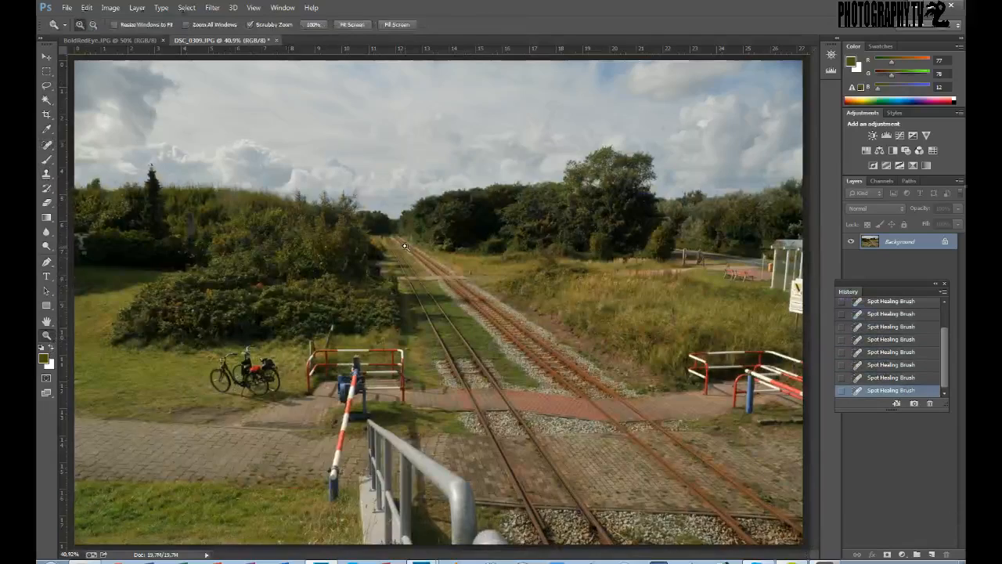
scroll(404, 246, up, 5)
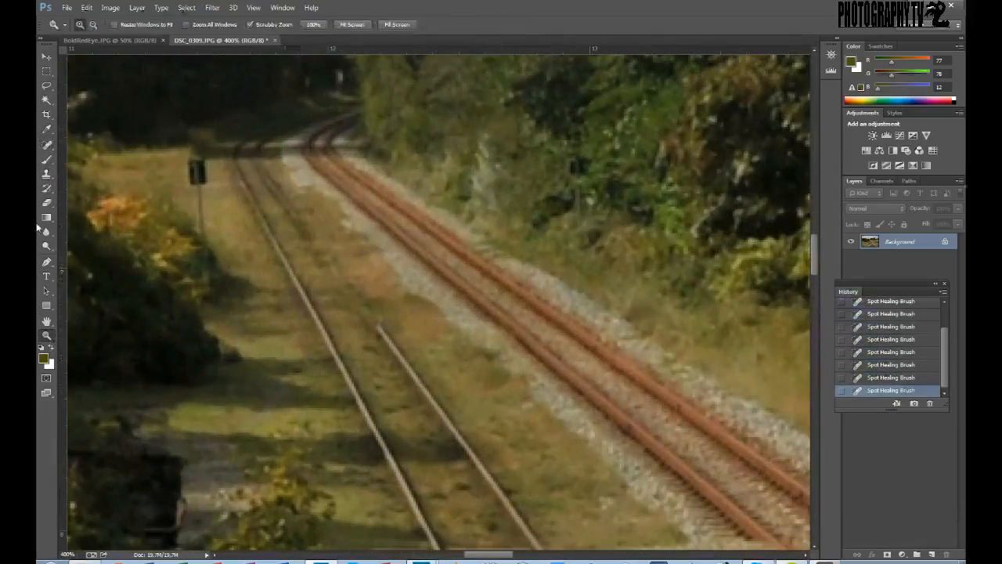
click(47, 175)
click(51, 148)
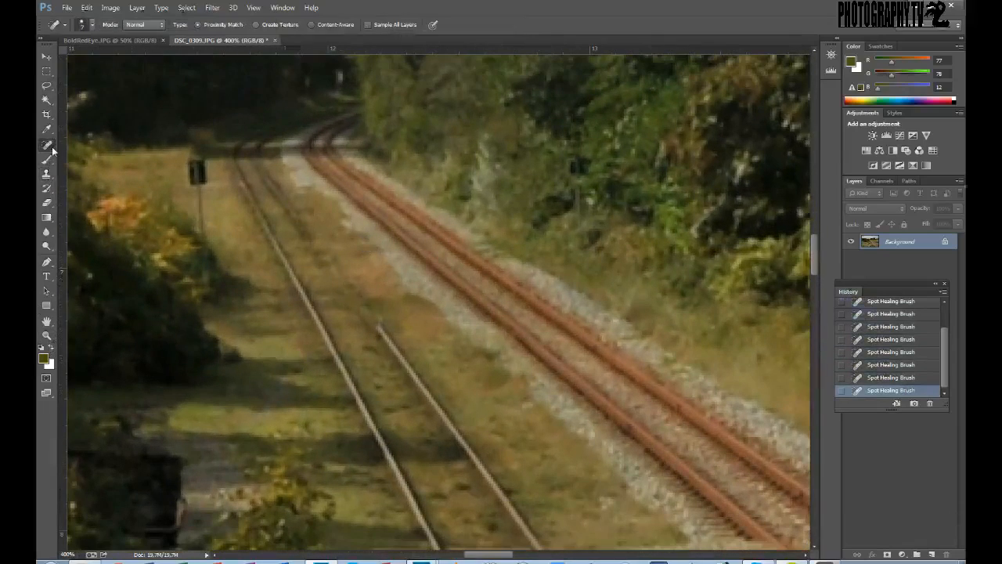
click(298, 218)
click(275, 187)
click(262, 217)
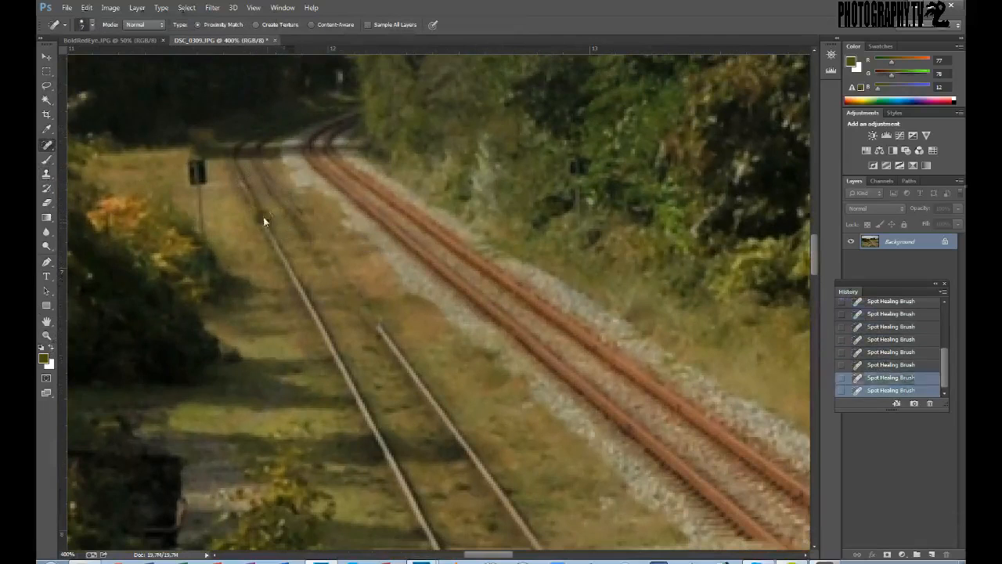
Paint out the narrow track's left rail and the remaining traces at its far end, and check the retouched area.
drag(263, 233, 317, 327)
mouse_move(289, 269)
mouse_down()
mouse_move(296, 300)
mouse_move(320, 326)
mouse_move(322, 382)
mouse_move(336, 344)
mouse_move(327, 326)
mouse_move(347, 358)
mouse_move(387, 342)
mouse_up()
mouse_move(237, 179)
mouse_down()
mouse_move(247, 192)
mouse_move(241, 176)
mouse_move(269, 179)
mouse_move(243, 180)
mouse_up()
click(47, 335)
right_click(243, 313)
click(263, 321)
click(389, 244)
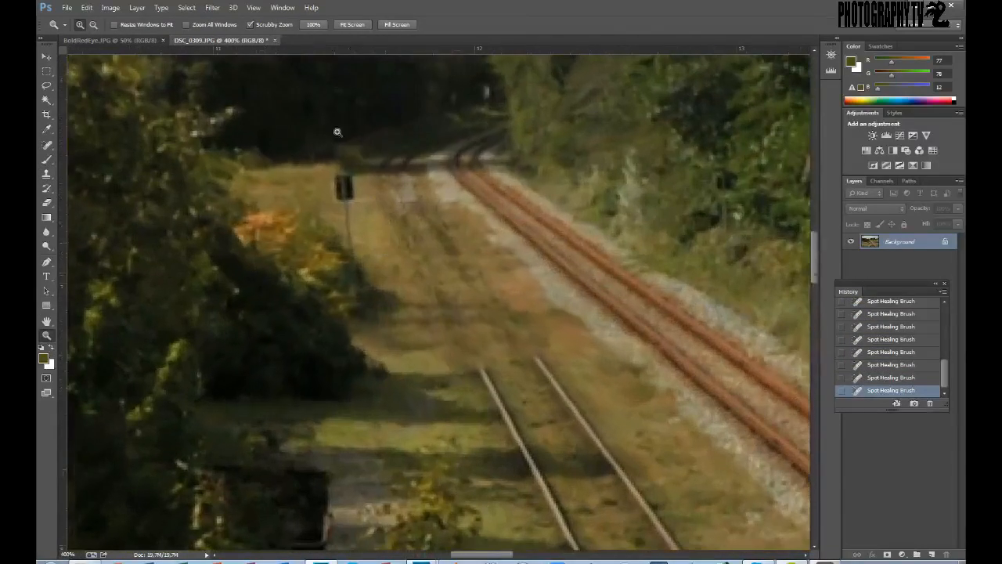
Switch to BoldRedEye.JPG and heal the spot at the top of the forehead with a 30 px Spot Healing Brush.
click(110, 40)
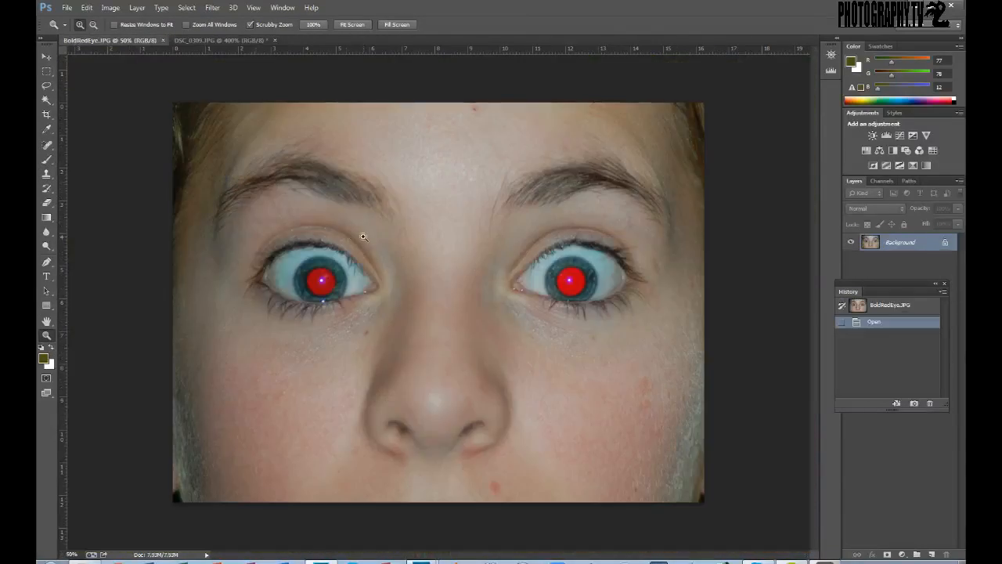
click(47, 144)
right_click(464, 113)
mouse_move(484, 135)
mouse_down()
mouse_move(492, 137)
mouse_move(481, 104)
mouse_up()
Heal the red spot beside the mouth and the small blemishes on the cheek and around the eyes.
mouse_move(492, 482)
mouse_down()
mouse_move(506, 500)
mouse_move(490, 495)
mouse_up()
click(618, 457)
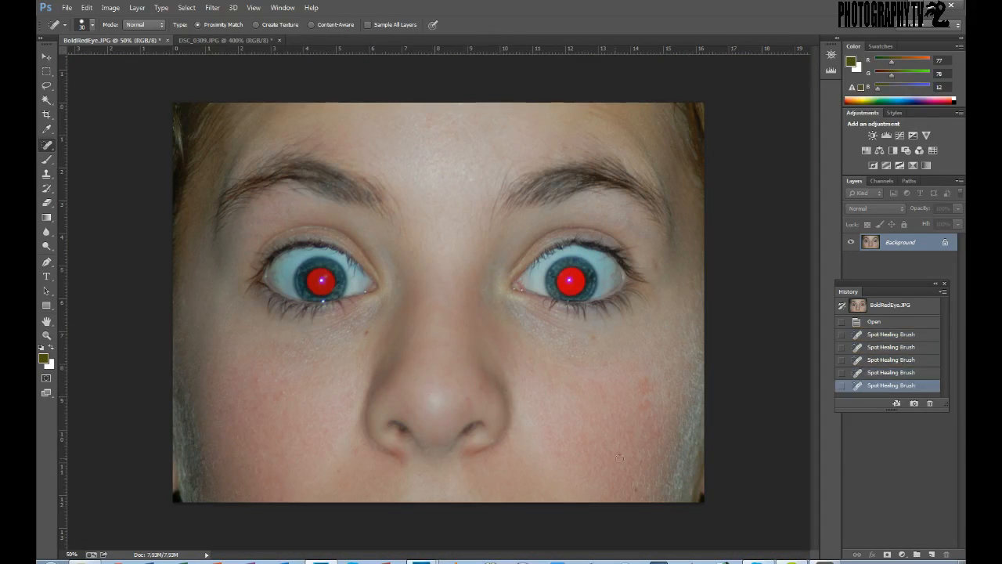
drag(650, 259, 661, 293)
click(365, 331)
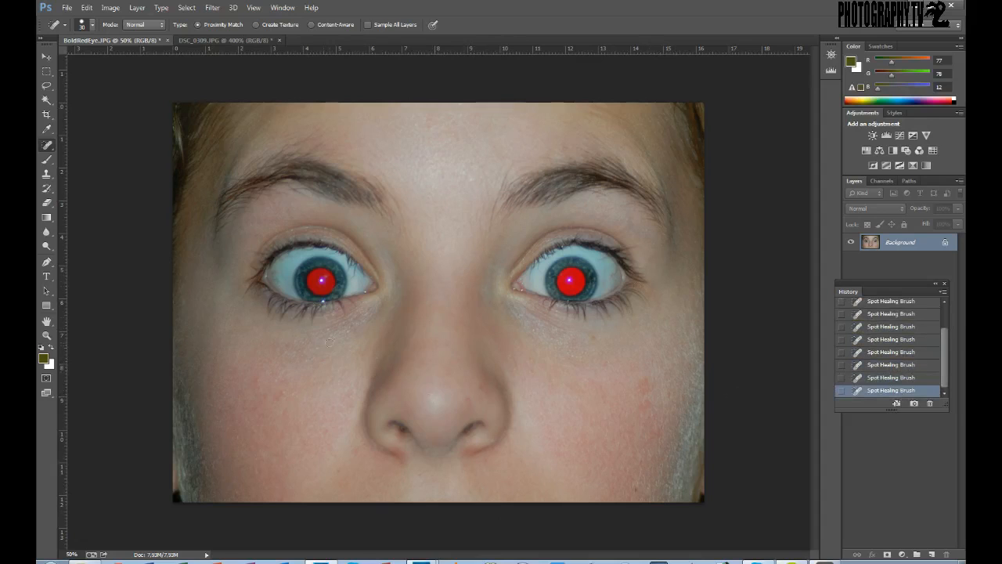
Revert BoldRedEye.JPG to its original opened state in the history.
click(938, 351)
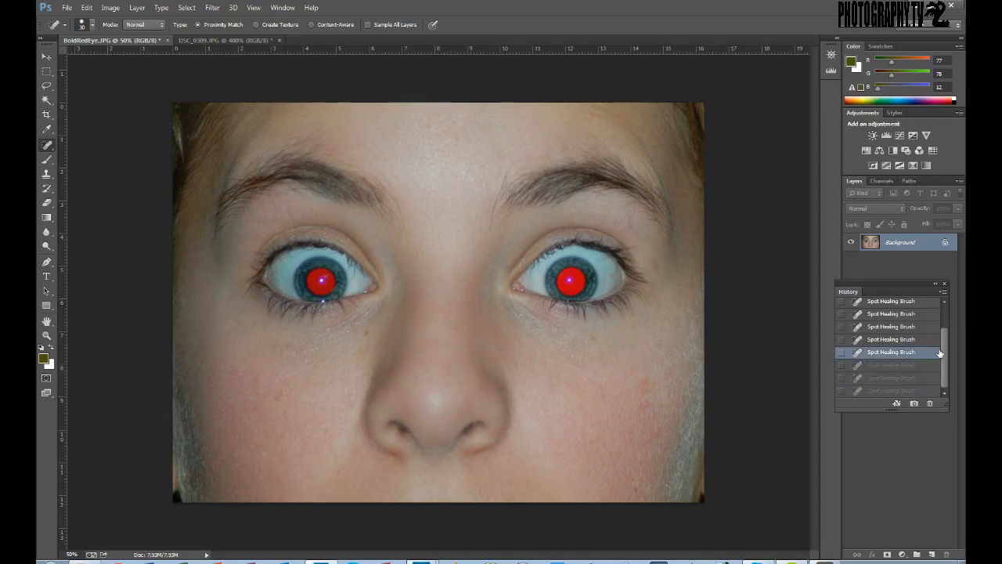
drag(944, 353, 944, 333)
click(890, 304)
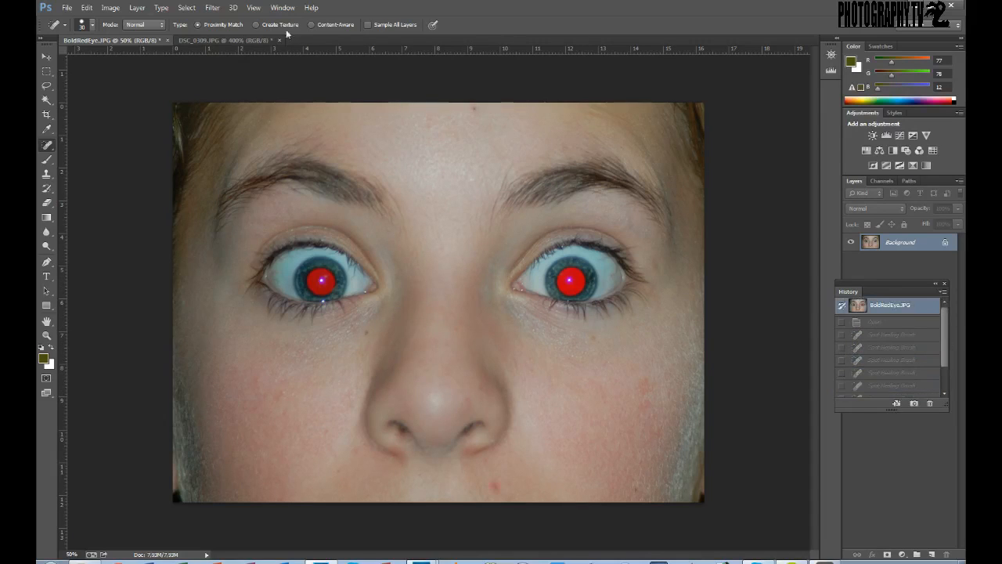
Return to DSC_0309.JPG and set up the Healing Brush with a size of 17 px and 100% hardness.
click(221, 42)
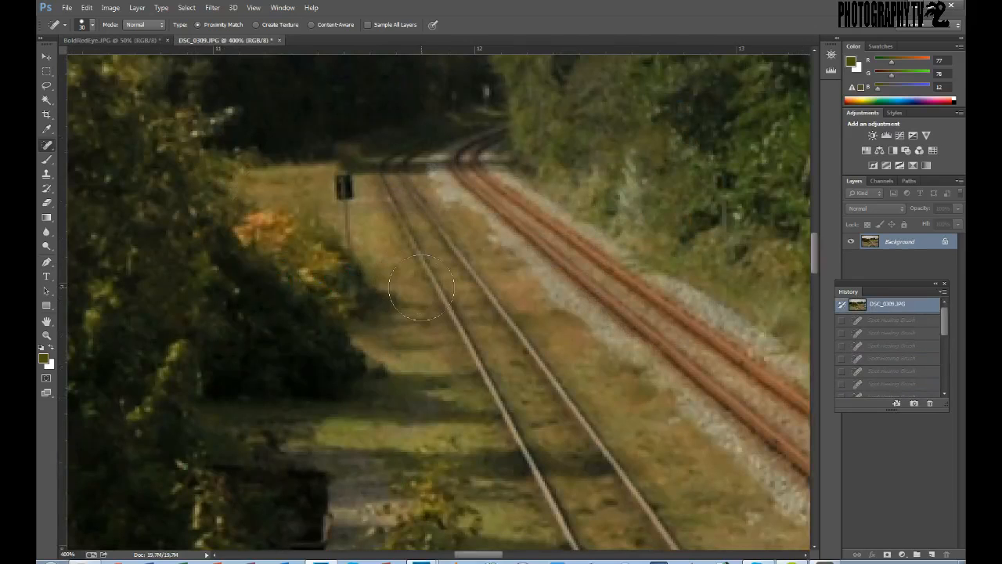
right_click(46, 145)
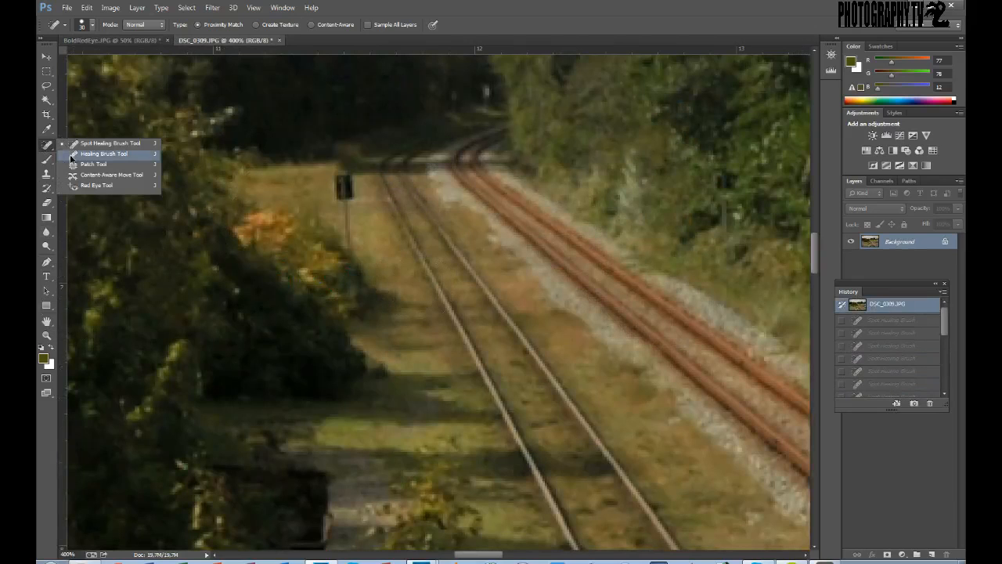
click(102, 154)
right_click(431, 234)
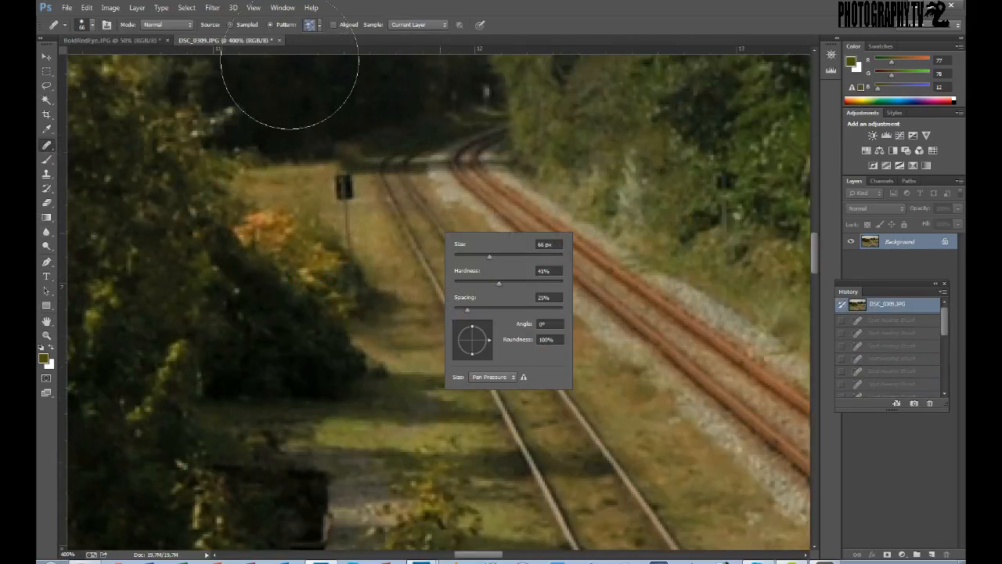
click(92, 25)
mouse_move(75, 55)
mouse_down()
mouse_move(64, 57)
mouse_move(165, 84)
mouse_up()
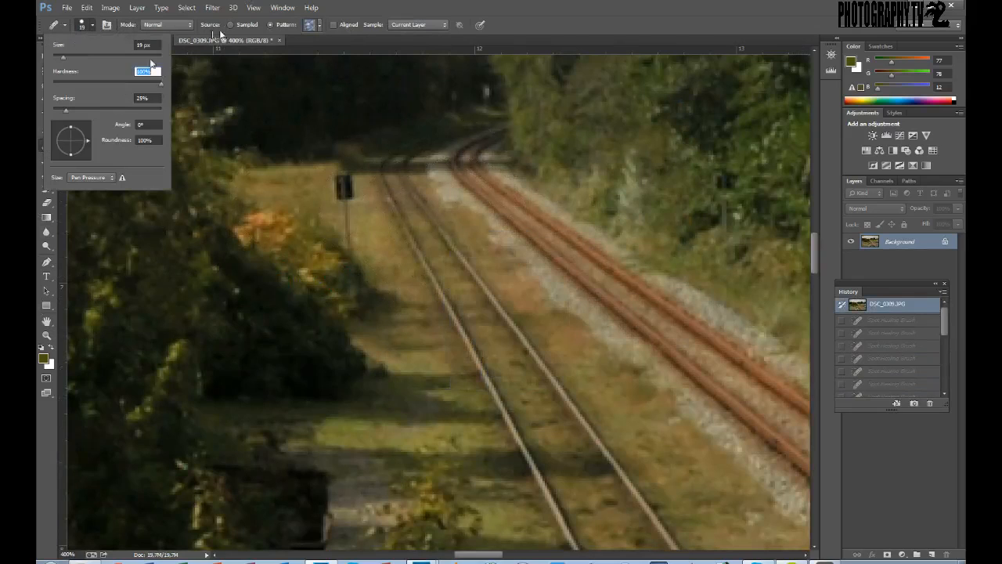
drag(64, 58, 61, 58)
Try to cover both rails of the narrow track with the Healing Brush using Pattern as the source.
click(242, 25)
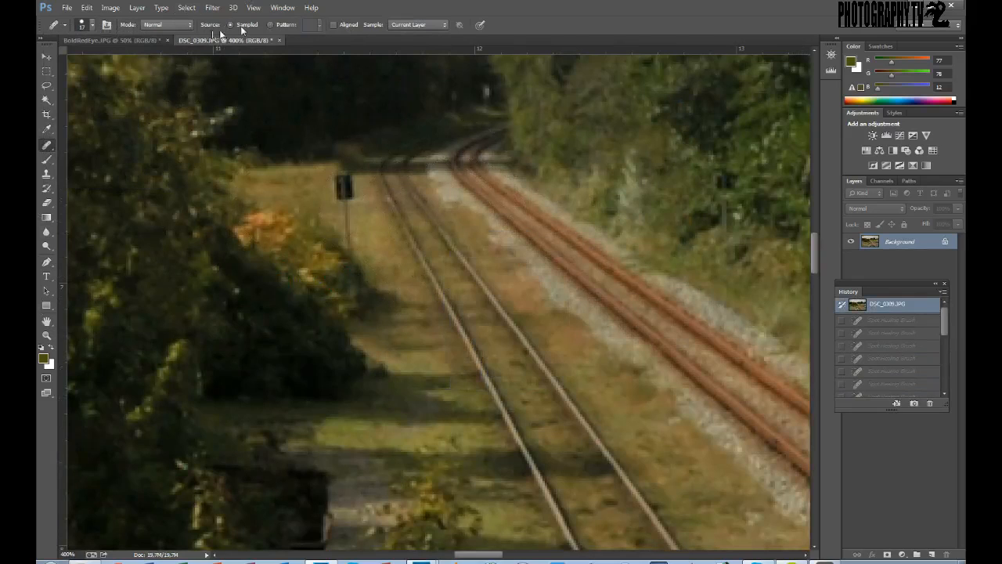
click(270, 24)
click(496, 294)
mouse_move(501, 308)
mouse_down()
mouse_move(542, 384)
mouse_move(626, 462)
mouse_up()
drag(526, 329, 581, 429)
drag(452, 291, 498, 412)
drag(520, 449, 531, 462)
drag(482, 256, 534, 392)
View the available healing patterns and revert DSC_0309.JPG to its original state in the history.
click(319, 26)
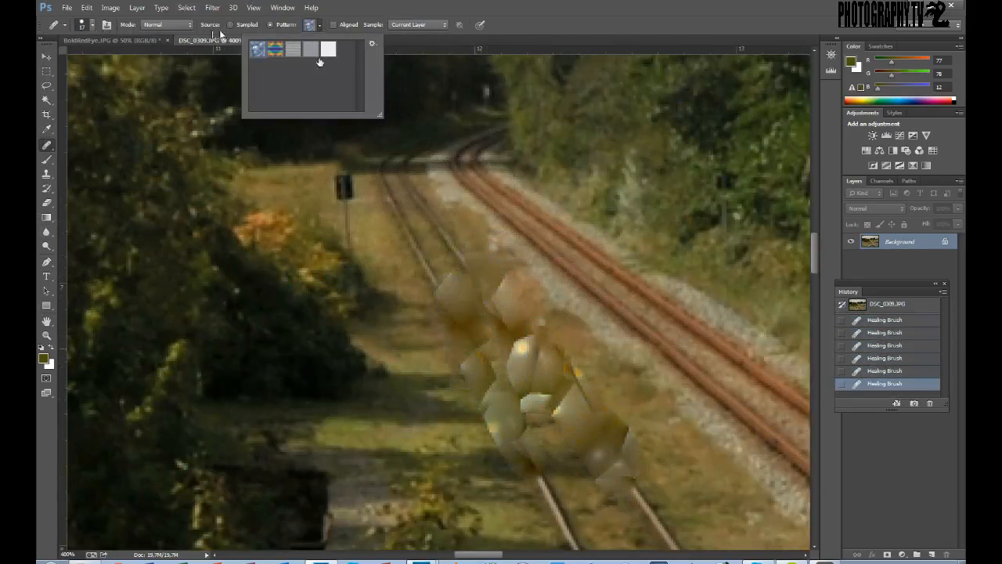
click(571, 378)
scroll(872, 352, up, 1)
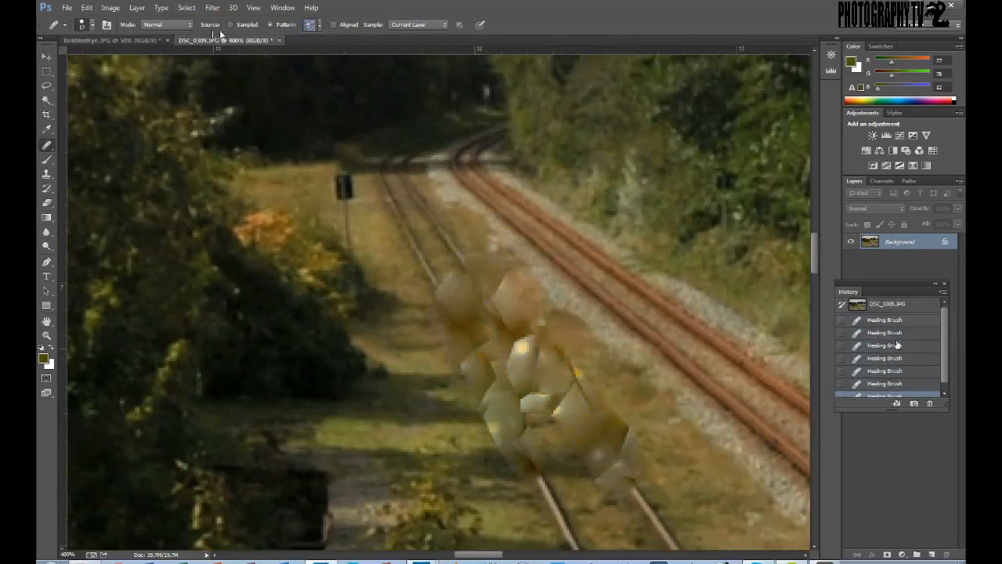
click(883, 310)
Set the Healing Brush's source to Sampled and its size to 9 px.
click(231, 24)
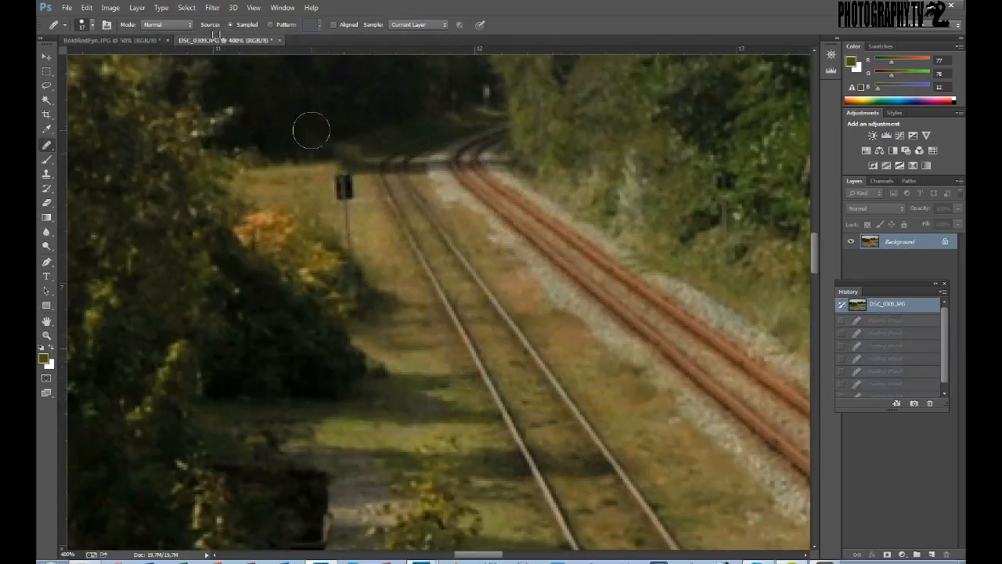
right_click(517, 298)
drag(539, 321, 538, 321)
key(Return)
right_click(574, 354)
drag(592, 378, 591, 379)
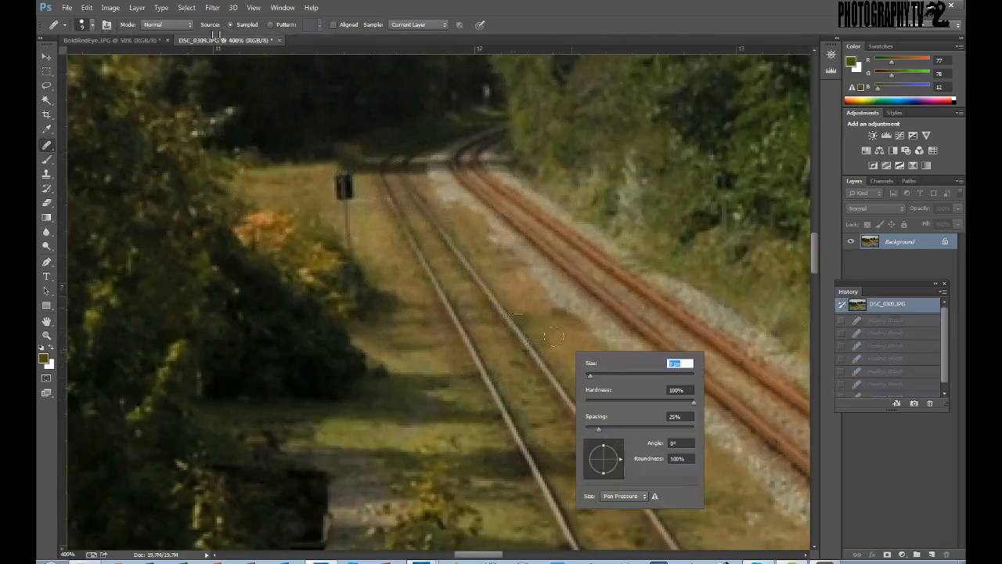
key(Return)
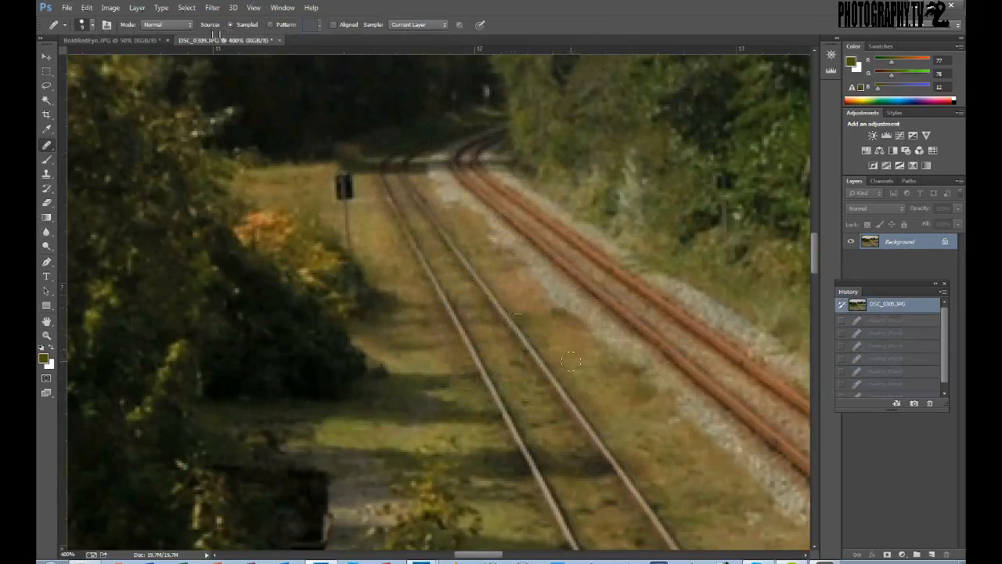
Try to cover the middle of the narrow track's right rail with short Healing Brush dabs sampled from the grass beside it.
click(47, 147)
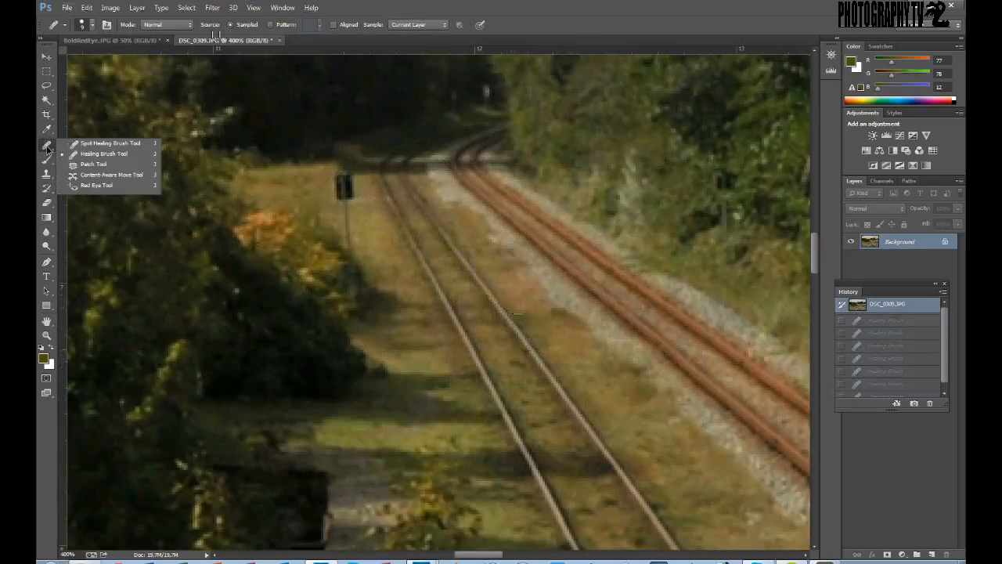
click(102, 154)
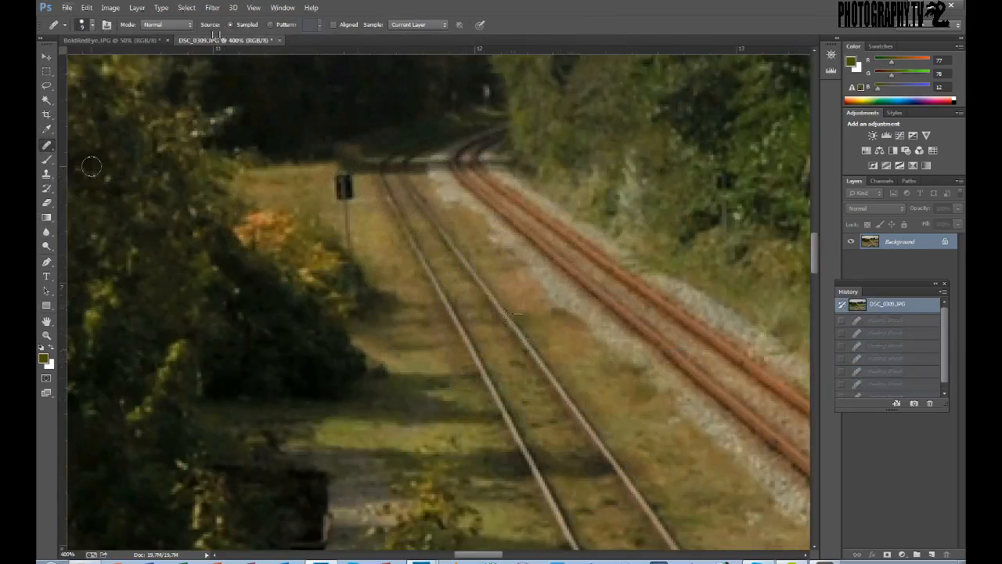
alt+click(610, 394)
click(573, 407)
click(562, 398)
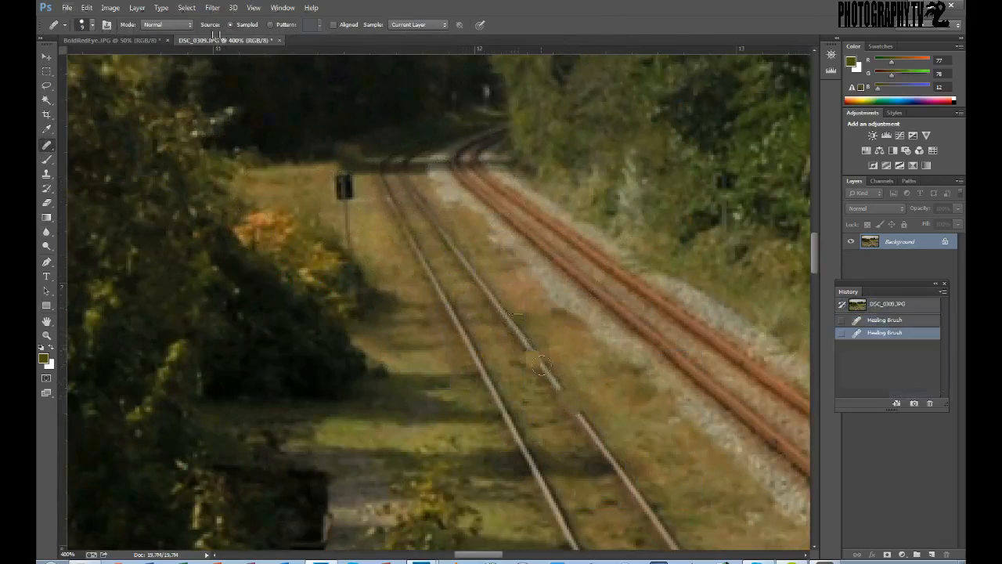
click(562, 393)
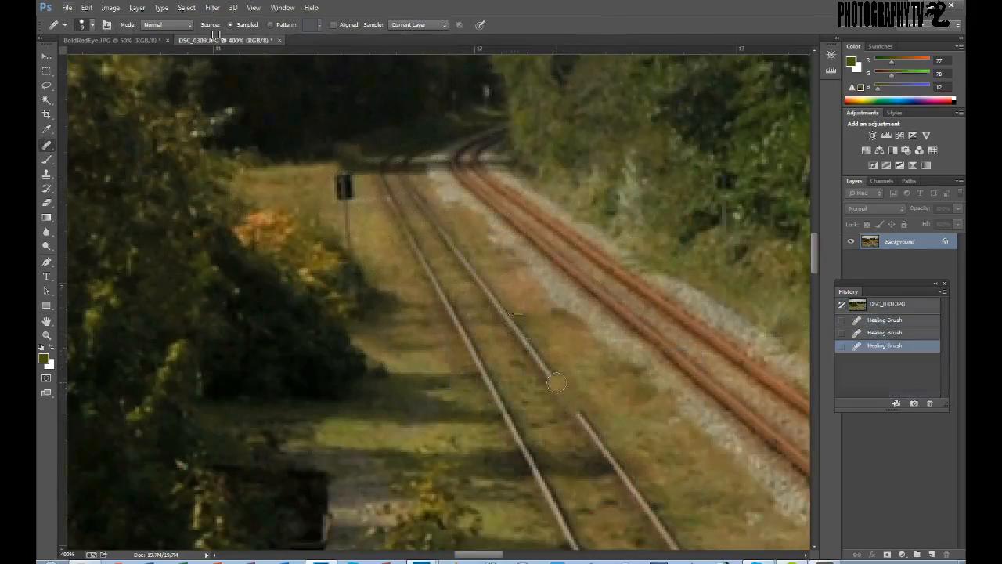
click(554, 380)
click(546, 368)
click(537, 352)
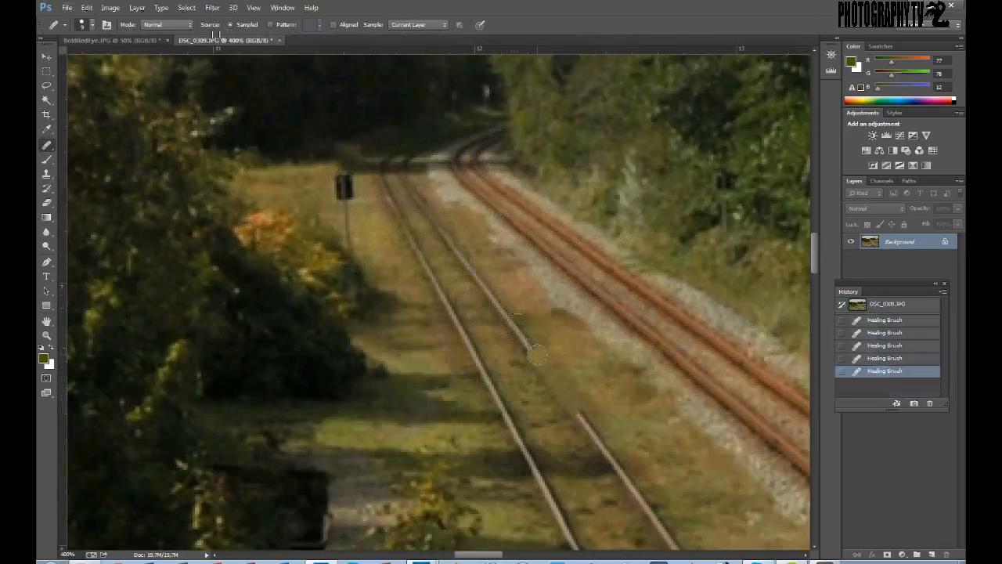
click(529, 344)
click(521, 339)
click(511, 326)
click(503, 313)
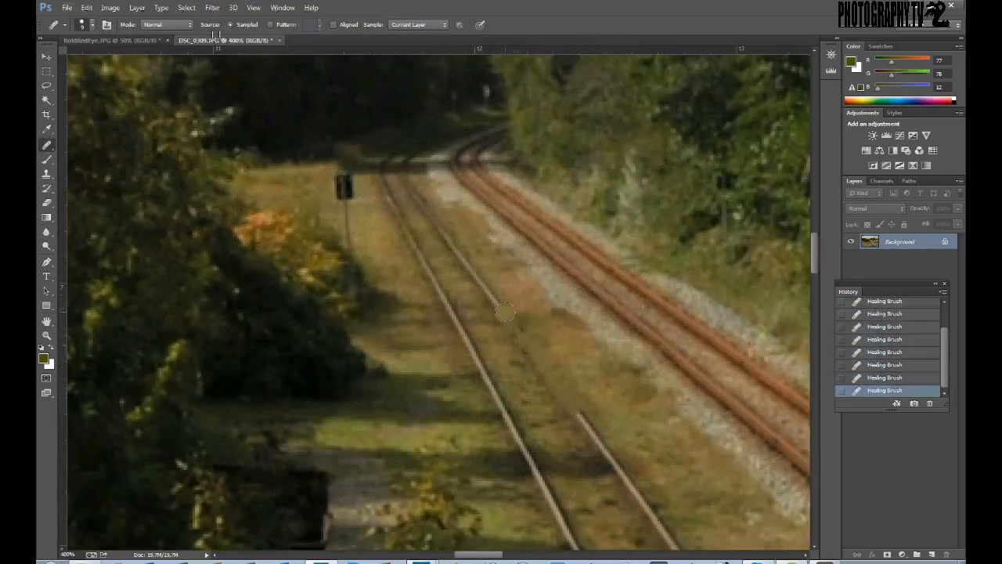
Revert DSC_0309.JPG to its original state in the history and set the Healing Brush size to 7 px.
scroll(908, 335, up, 2)
click(862, 305)
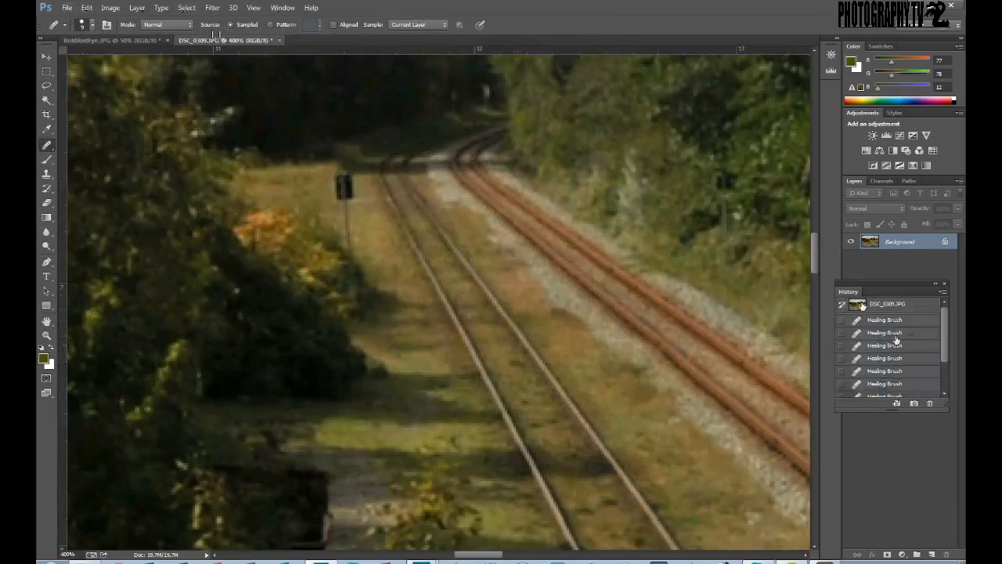
right_click(620, 402)
drag(636, 426, 632, 425)
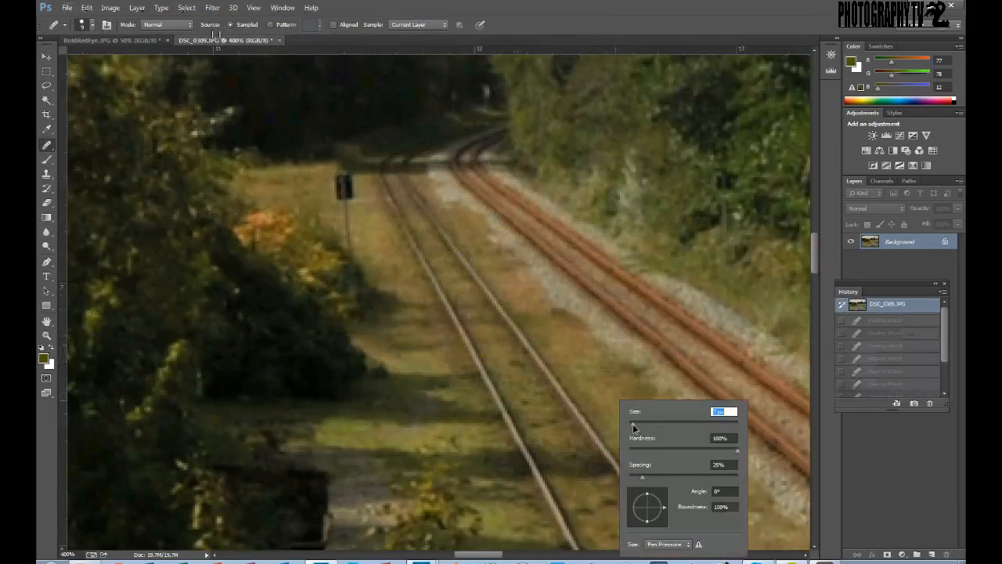
key(Return)
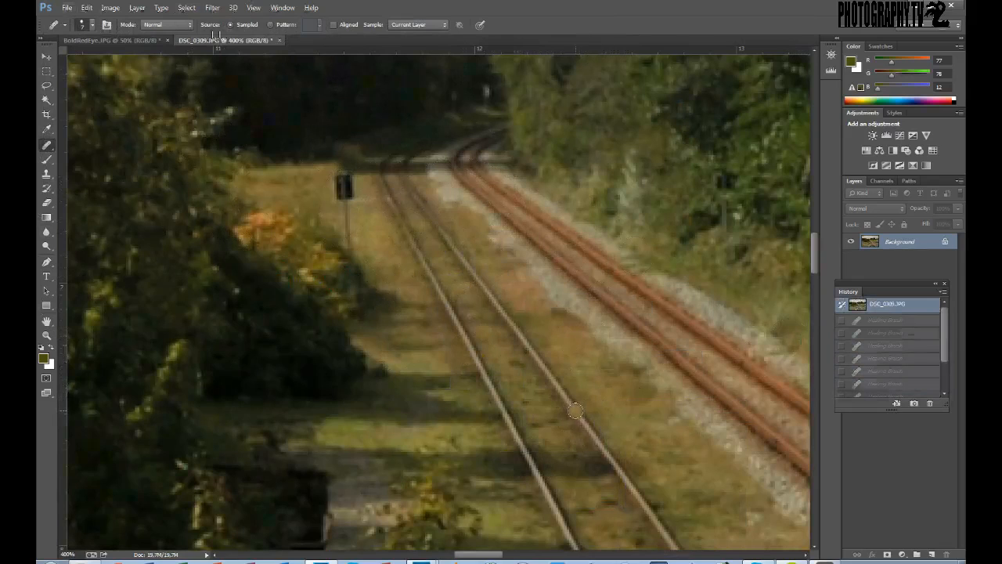
Try to cover the narrow track's two rails with long healing strokes, resampling the grass beside the left rail for the second.
mouse_move(575, 410)
mouse_down()
mouse_move(441, 224)
mouse_move(458, 266)
mouse_up()
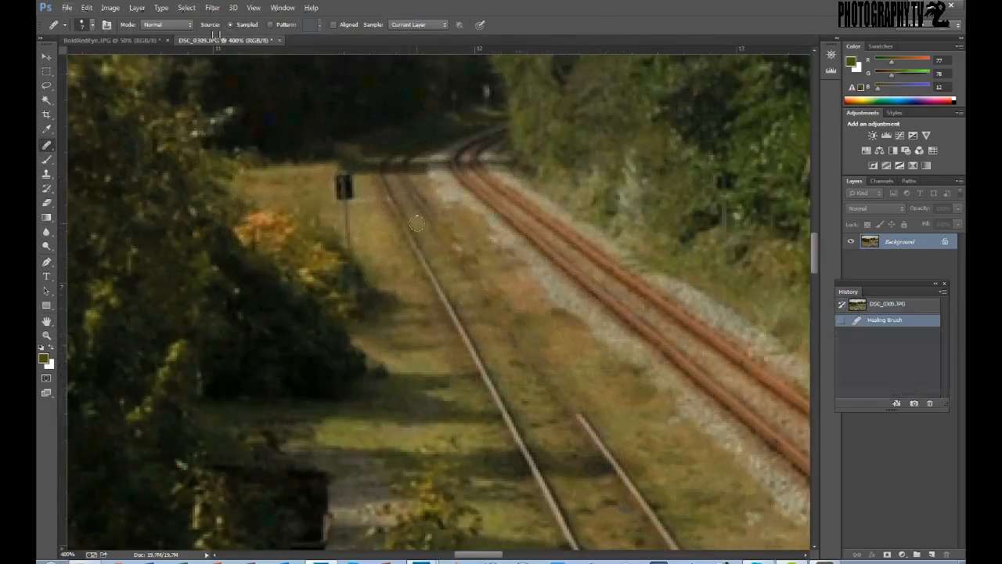
alt+click(376, 243)
mouse_move(405, 235)
mouse_down()
mouse_move(422, 270)
mouse_move(410, 244)
mouse_move(436, 287)
mouse_up()
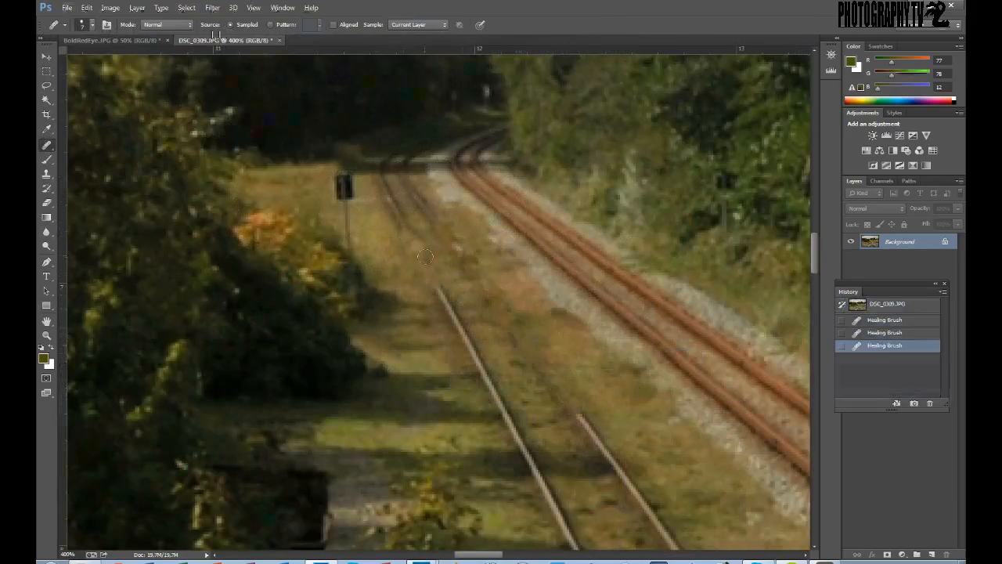
alt+click(391, 252)
Revert the image, try one continuous healing stroke along both narrow rails, and restore the original history state.
scroll(938, 356, up, 1)
click(887, 303)
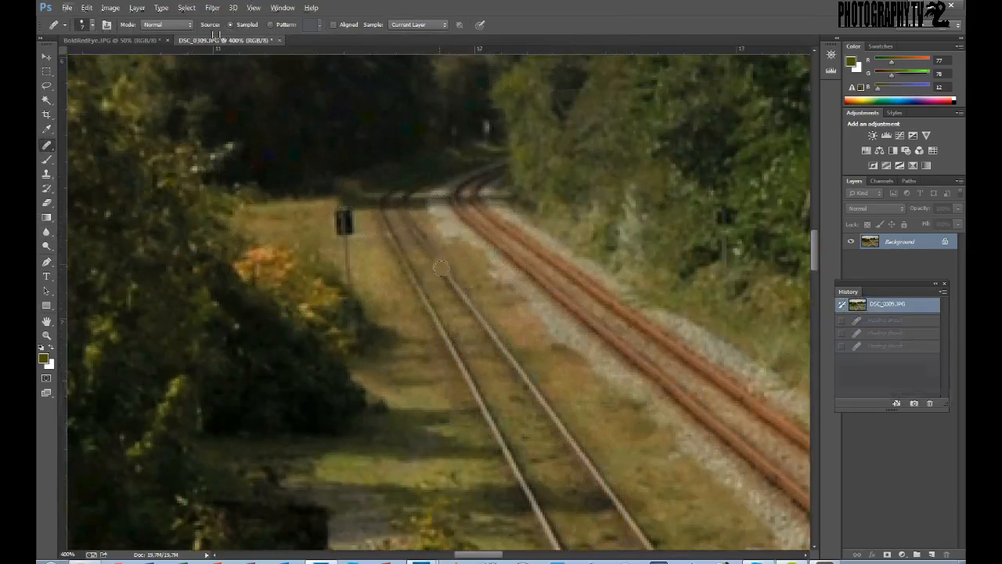
mouse_move(457, 288)
mouse_down()
mouse_move(596, 483)
mouse_move(494, 511)
mouse_move(557, 474)
mouse_move(470, 479)
mouse_move(527, 454)
mouse_move(460, 458)
mouse_move(517, 436)
mouse_move(452, 442)
mouse_move(507, 415)
mouse_move(450, 419)
mouse_move(509, 400)
mouse_move(501, 389)
mouse_move(422, 391)
mouse_move(463, 378)
mouse_move(492, 357)
mouse_move(488, 345)
mouse_move(391, 347)
mouse_move(499, 317)
mouse_move(433, 318)
mouse_move(479, 294)
mouse_move(427, 270)
mouse_move(378, 271)
mouse_move(425, 251)
mouse_move(364, 233)
mouse_move(387, 210)
mouse_up()
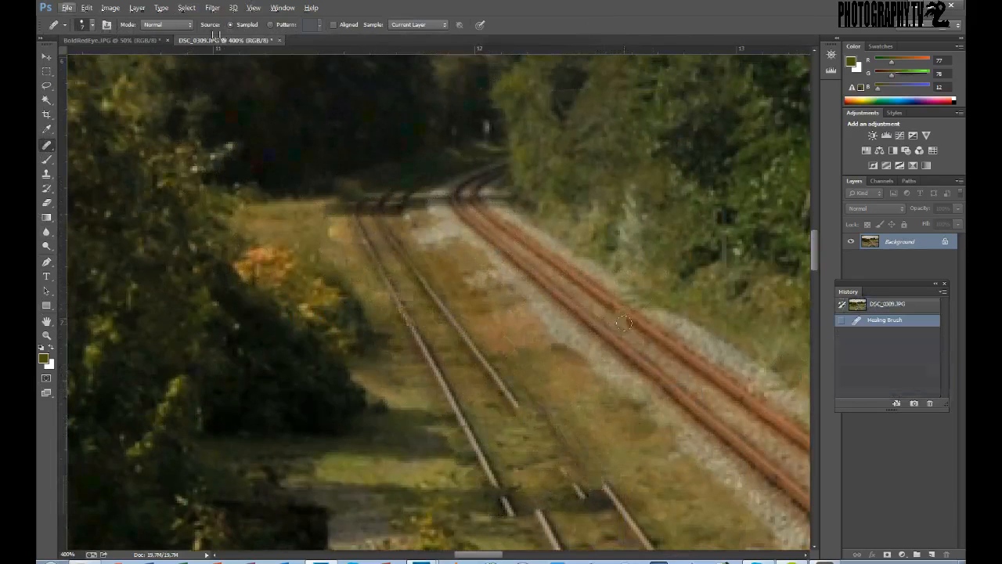
click(906, 303)
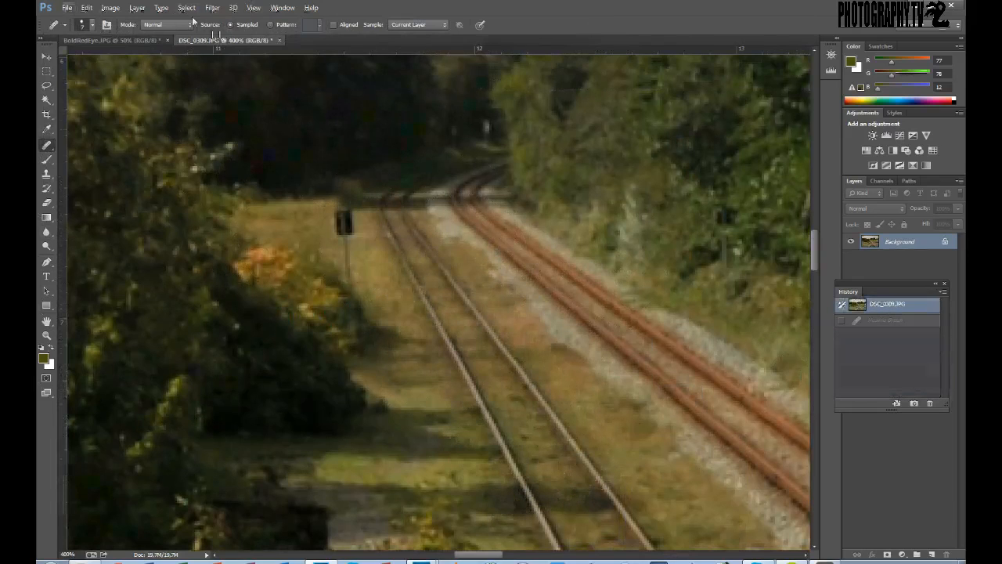
Switch to BoldRedEye.JPG and set the Healing Brush size to 55 px.
click(123, 40)
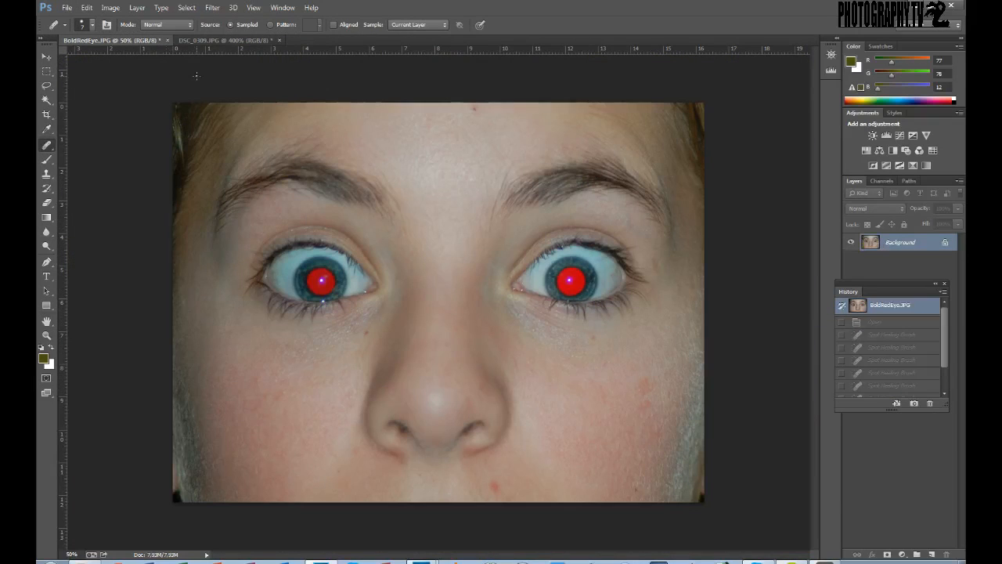
right_click(490, 112)
drag(513, 142, 531, 143)
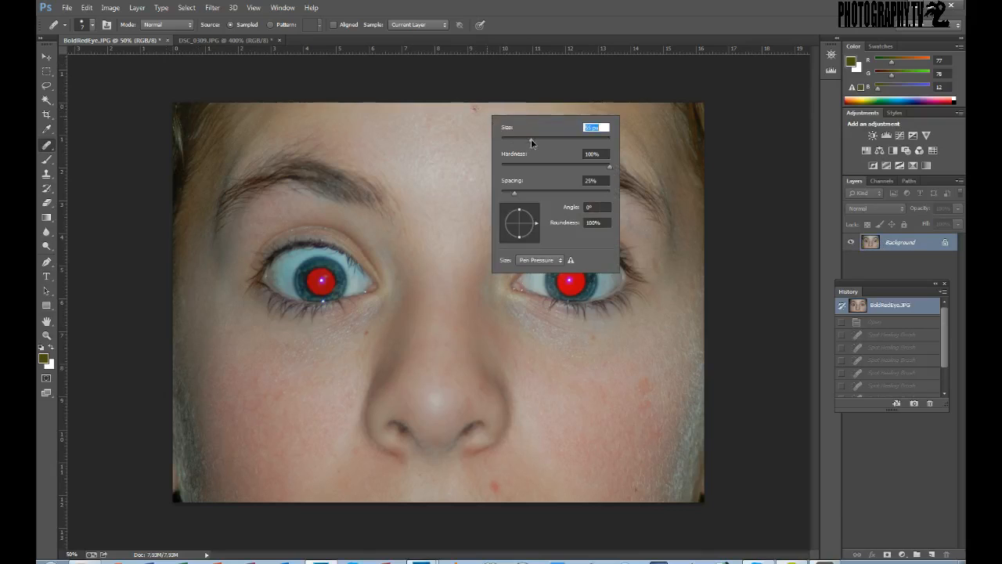
Try healing the spots on the forehead, cheeks and upper lip with sampled skin, and revert BoldRedEye.JPG in the history.
alt+click(502, 109)
click(473, 108)
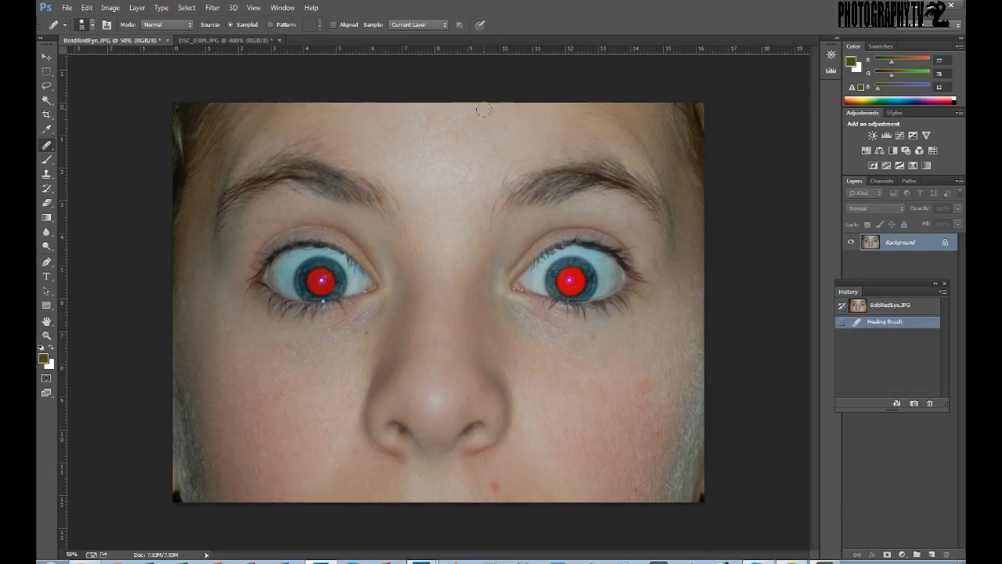
click(367, 338)
click(47, 174)
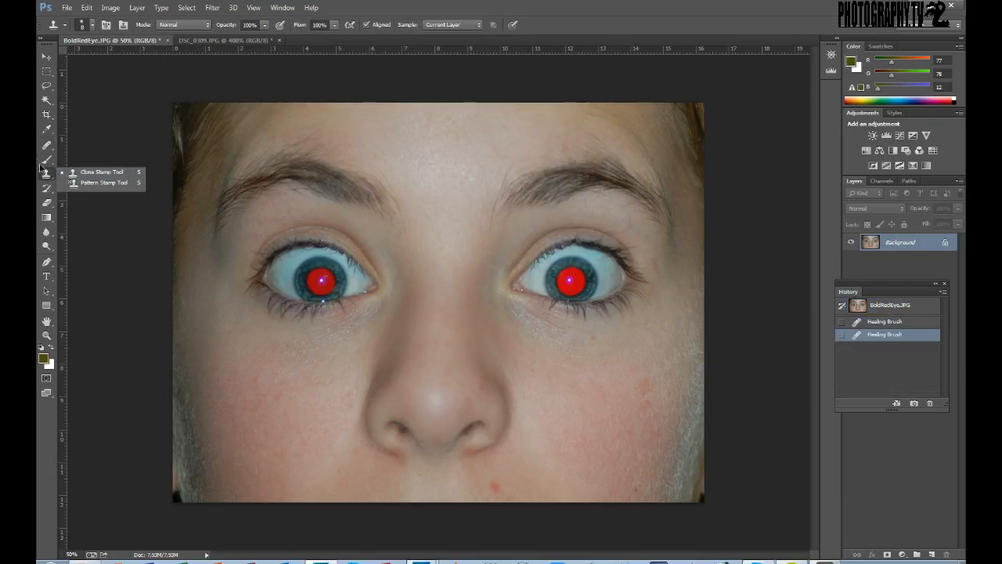
click(46, 144)
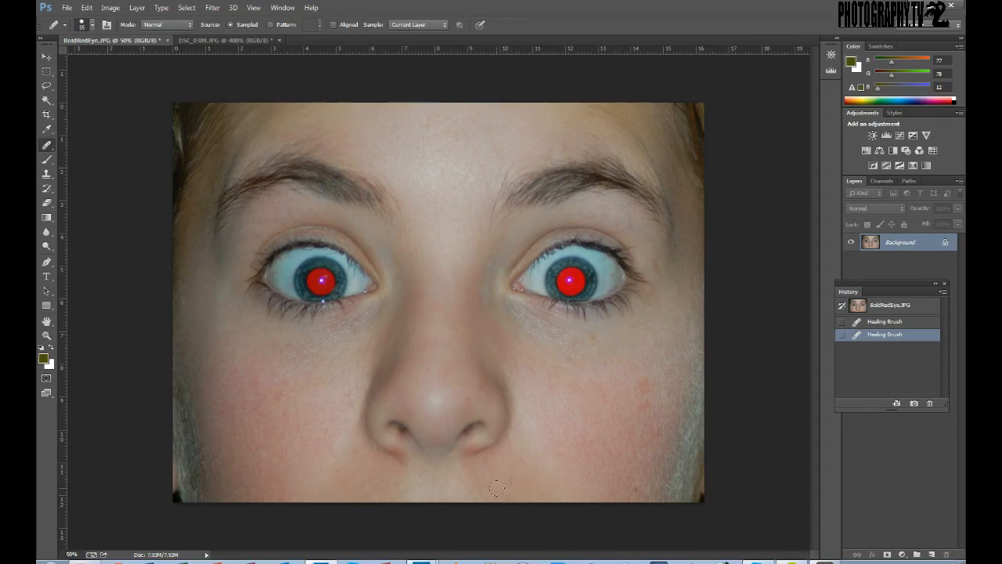
click(522, 476)
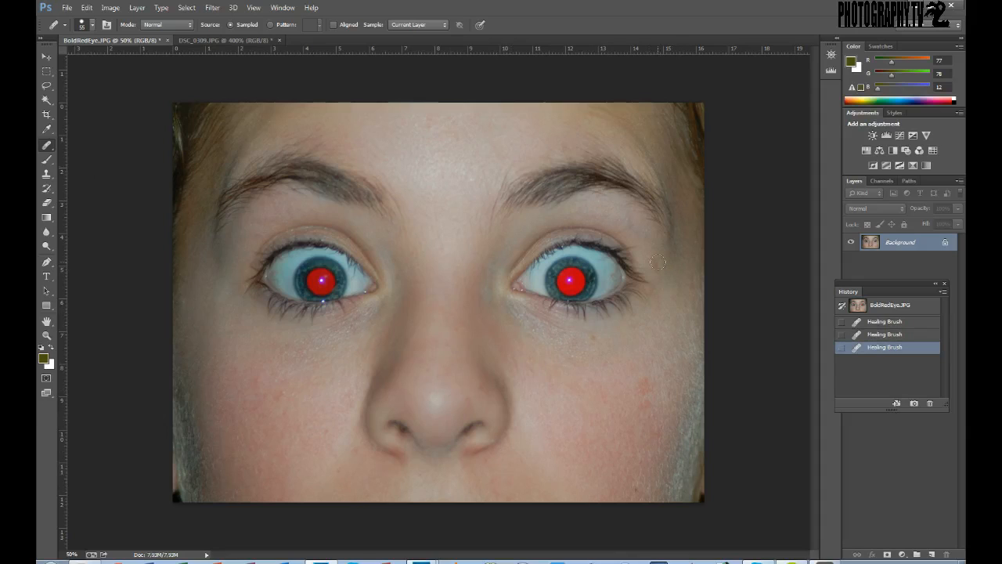
click(656, 263)
click(595, 420)
key(alt)
click(901, 305)
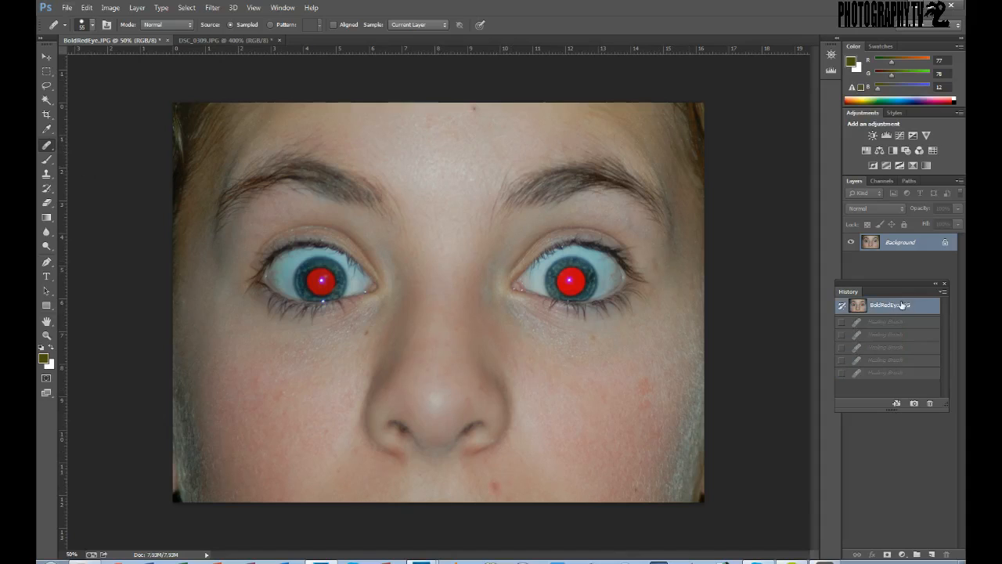
Compare the options of the Patch Tool and the Spot Healing Brush, and return to the Healing Brush.
click(47, 145)
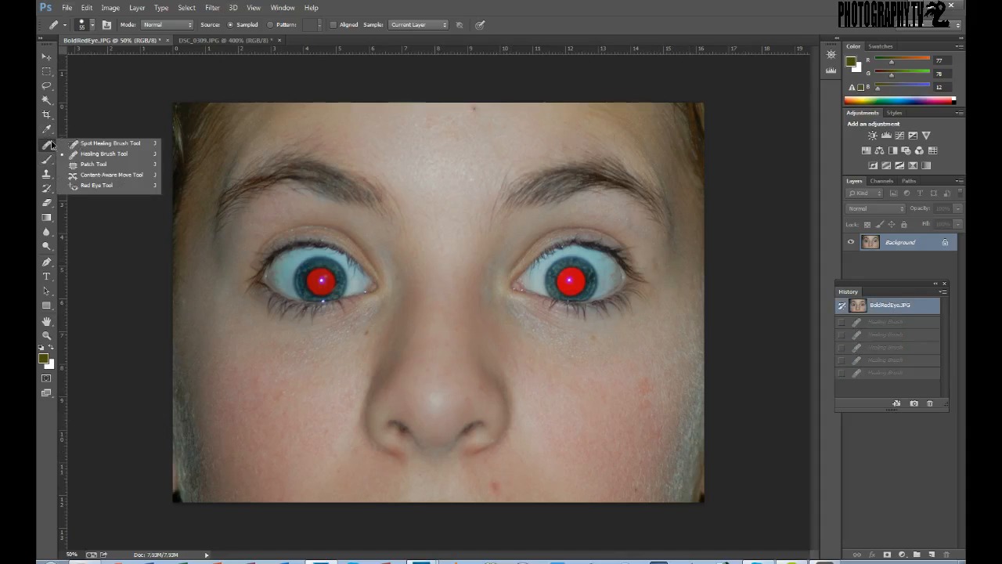
click(95, 164)
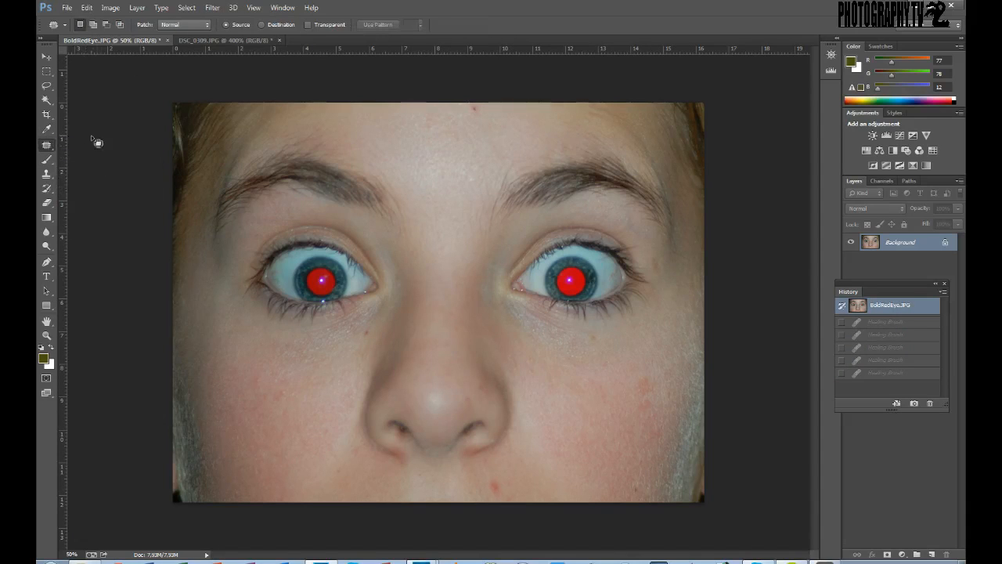
click(45, 149)
click(71, 144)
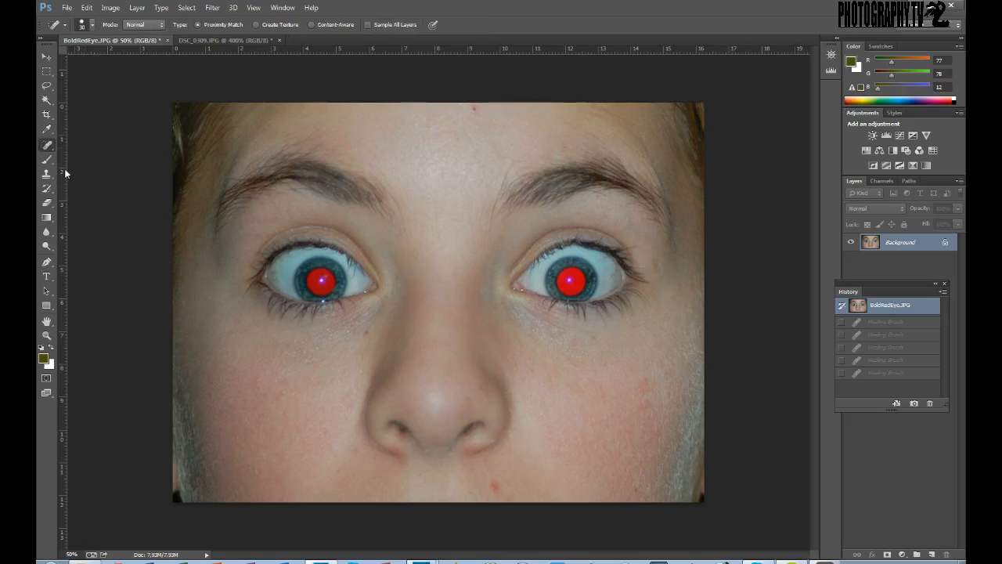
click(47, 147)
click(101, 155)
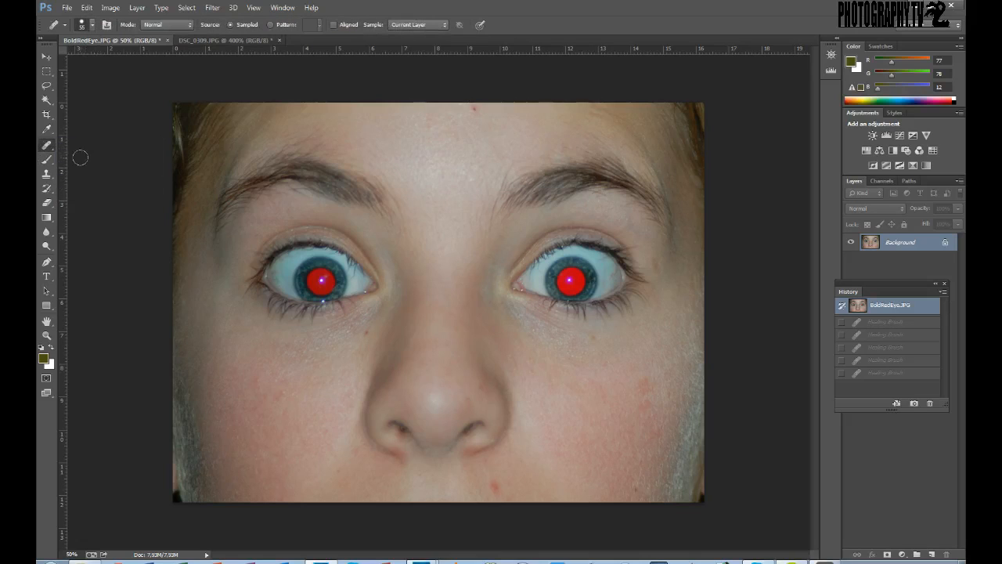
Review the Healing Brush's source, brush and sample layer options.
click(424, 27)
click(427, 28)
click(395, 24)
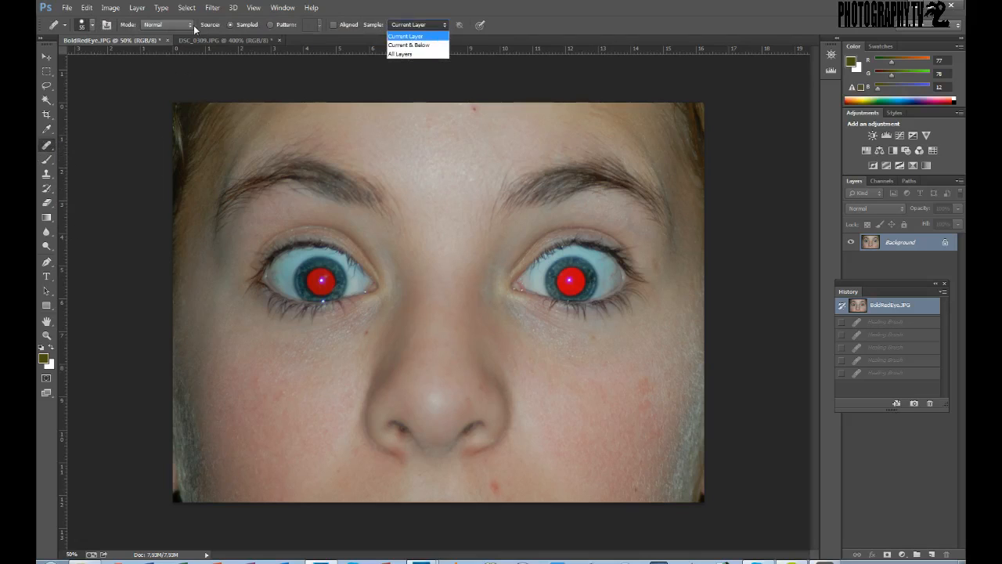
click(246, 26)
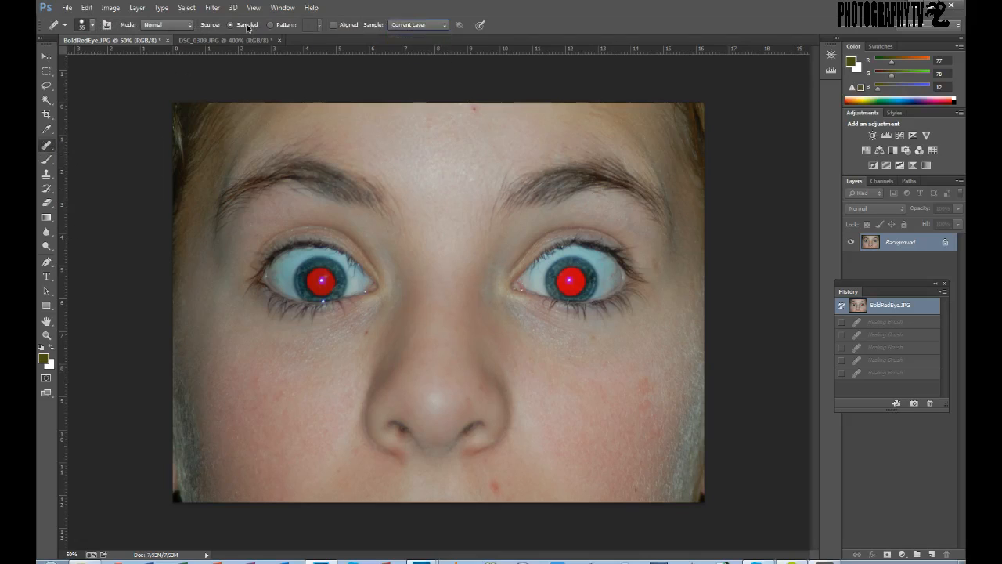
click(93, 25)
click(96, 26)
click(403, 25)
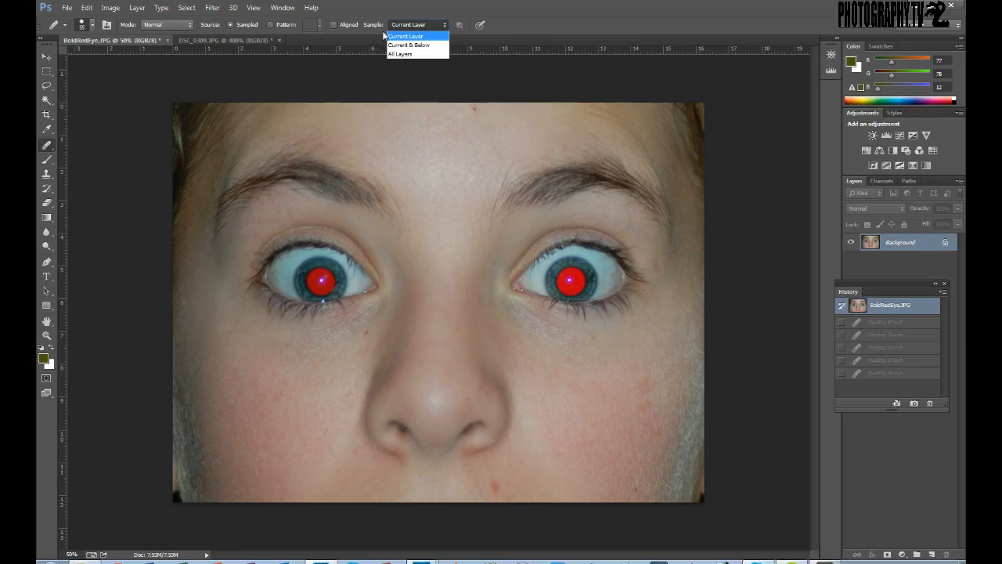
Switch to DSC_0309.JPG, view the sample layer choices, fit the whole image on screen and reselect the Healing Brush.
click(235, 40)
click(234, 40)
click(437, 25)
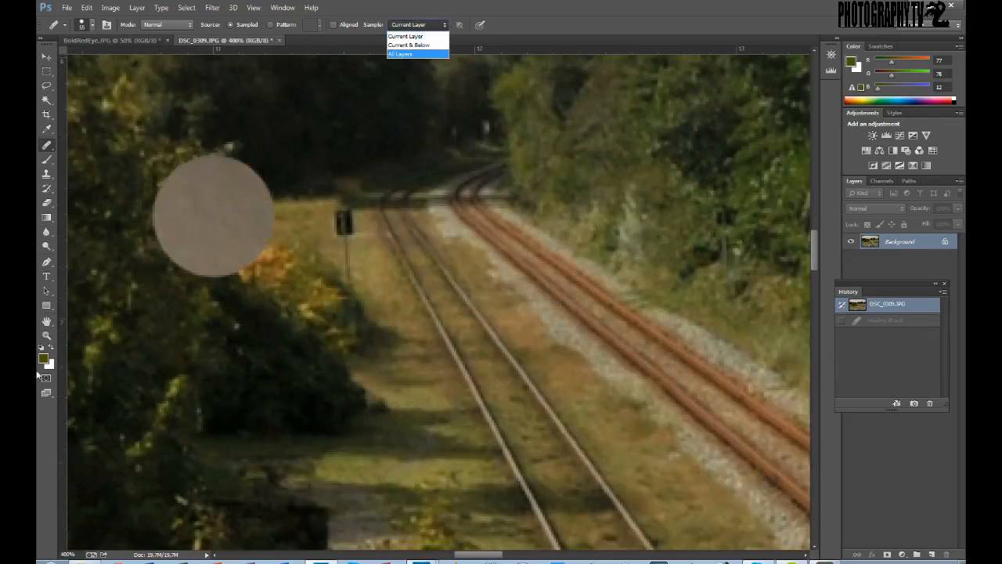
click(46, 334)
key(ctrl+0)
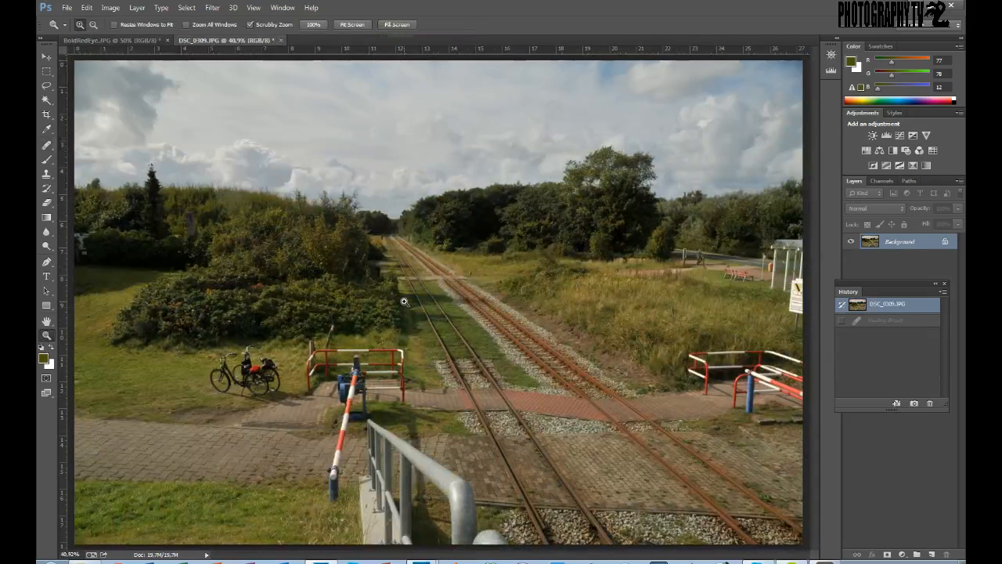
click(47, 147)
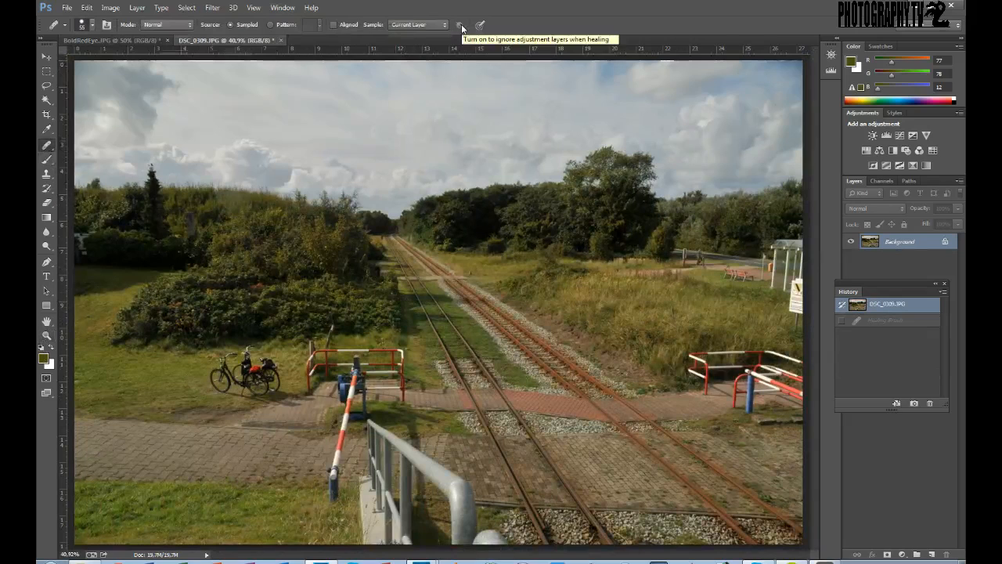
Choose the Patch Tool for DSC_0309.JPG and enlarge the view of the narrow railway track to 100%.
right_click(40, 145)
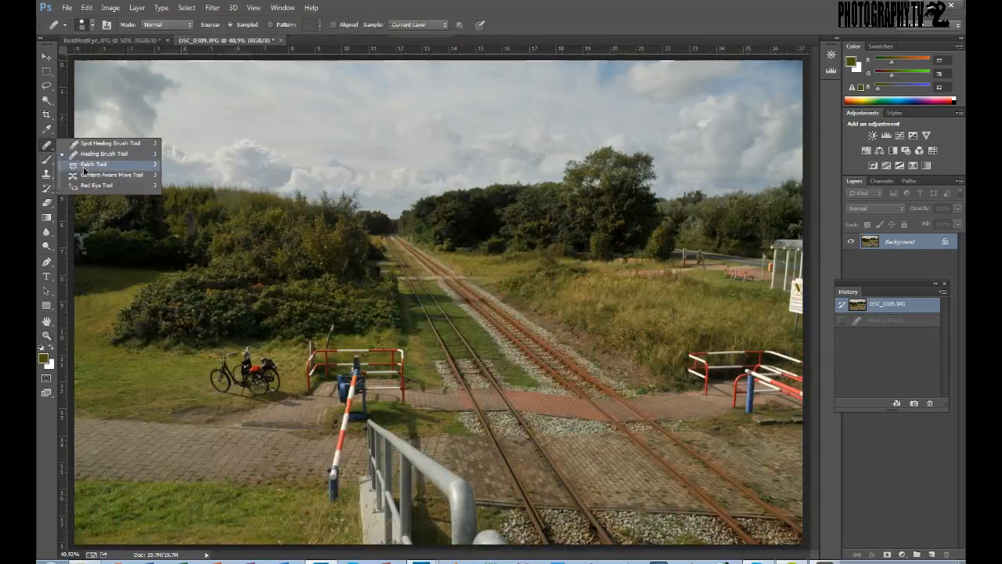
click(87, 169)
click(47, 336)
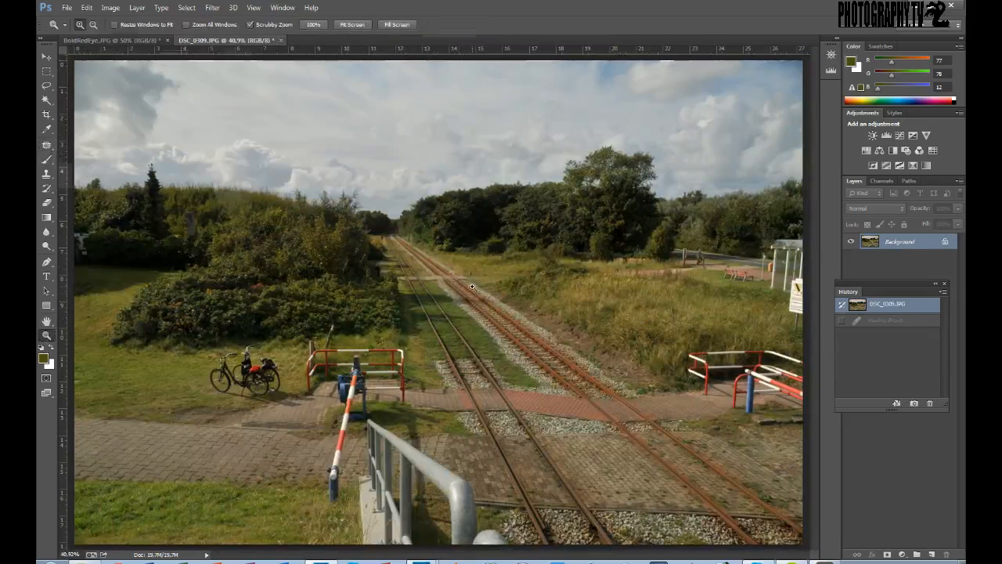
click(503, 358)
click(462, 278)
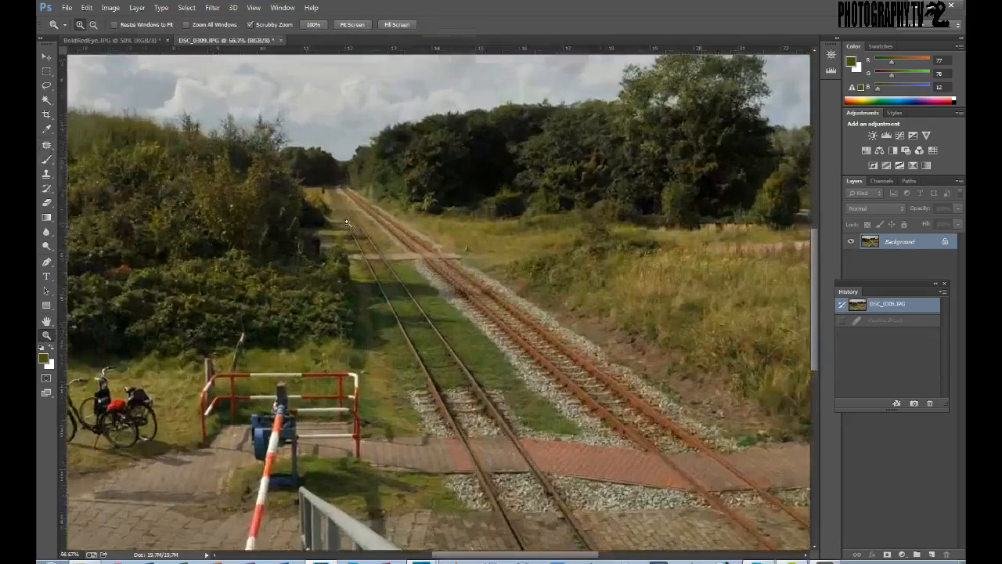
click(344, 227)
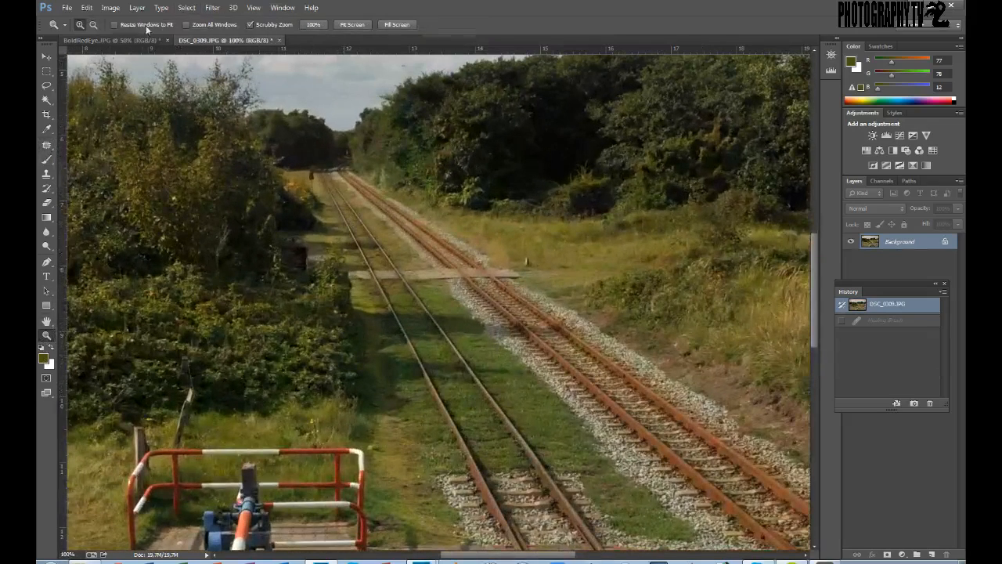
Enlarge the view of the narrow railway track behind the plank crossing to 400% and reactivate the Patch Tool.
click(375, 239)
click(375, 239)
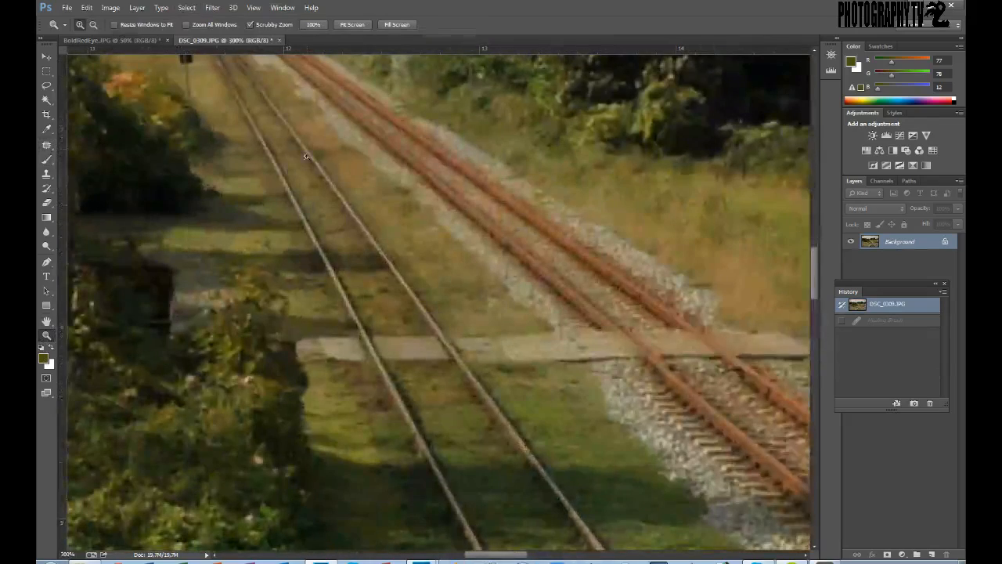
drag(340, 207, 365, 277)
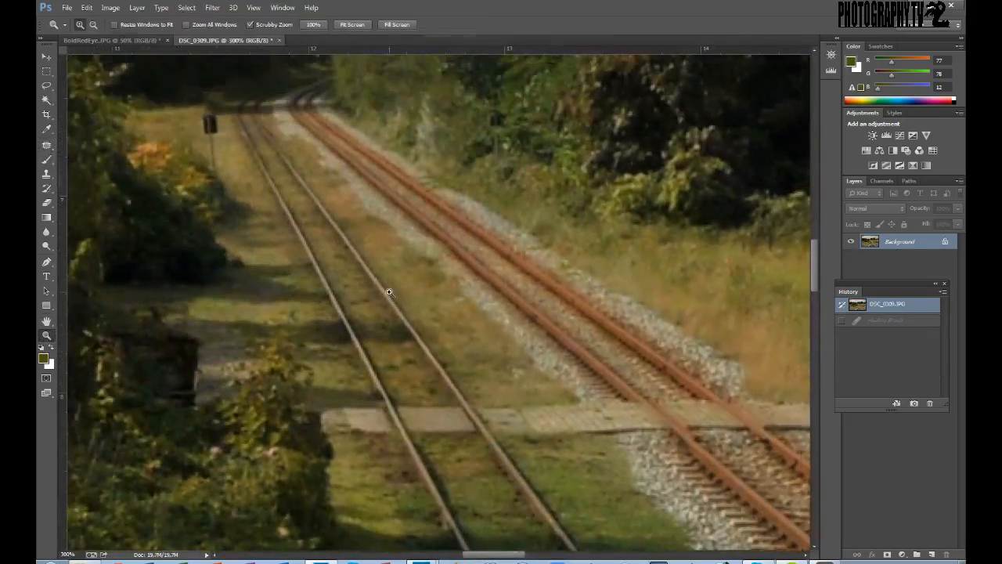
click(389, 290)
click(45, 147)
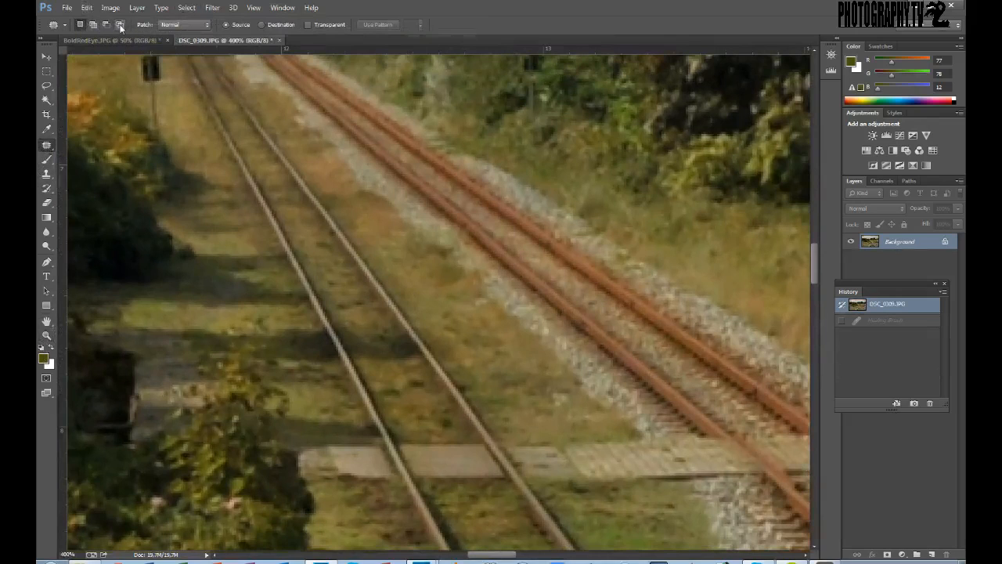
Compare the Lasso and Marquee selection tools with the Patch Tool's selection options, ending on the Patch Tool.
click(45, 152)
click(46, 84)
click(51, 74)
click(48, 85)
click(48, 145)
Outline part of the narrow track's right rail with the Patch Tool, then add an area to the selection and subtract another from it.
mouse_move(411, 329)
mouse_down()
mouse_move(401, 372)
mouse_move(439, 397)
mouse_move(470, 366)
mouse_move(410, 328)
mouse_up()
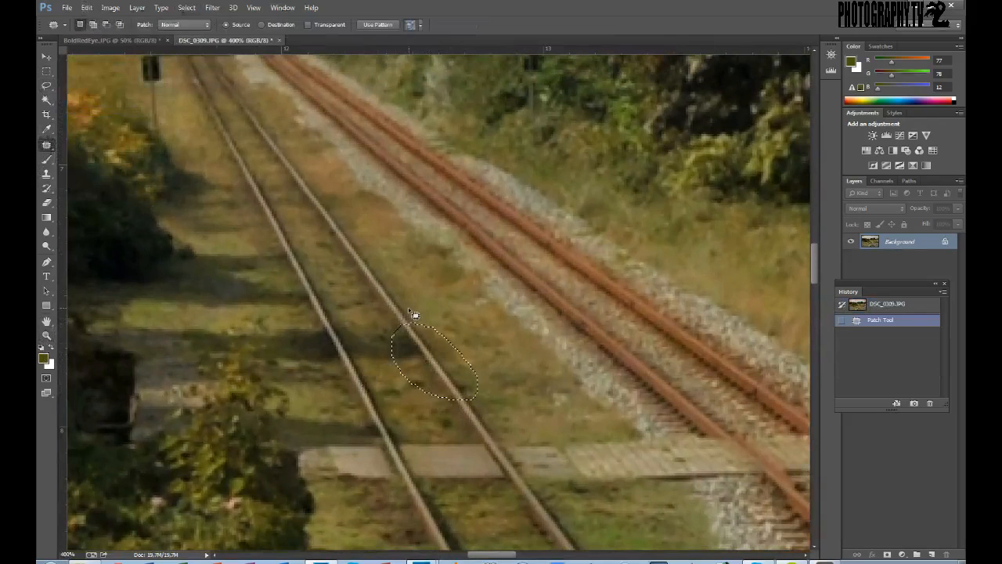
mouse_move(419, 302)
mouse_down()
mouse_move(402, 302)
mouse_move(436, 331)
mouse_move(398, 360)
mouse_up()
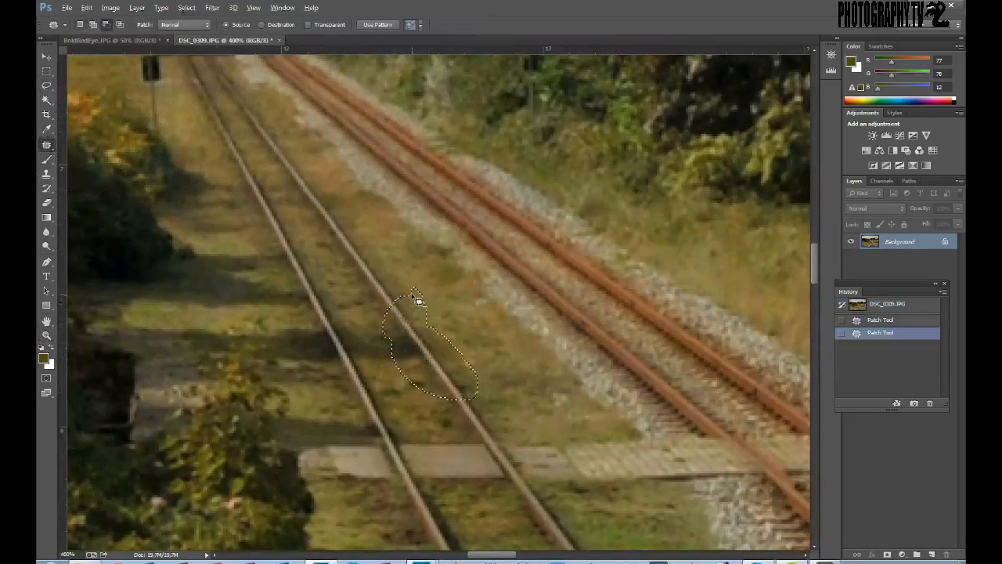
mouse_move(416, 296)
mouse_down()
mouse_move(383, 324)
mouse_move(405, 358)
mouse_move(434, 343)
mouse_move(416, 300)
mouse_up()
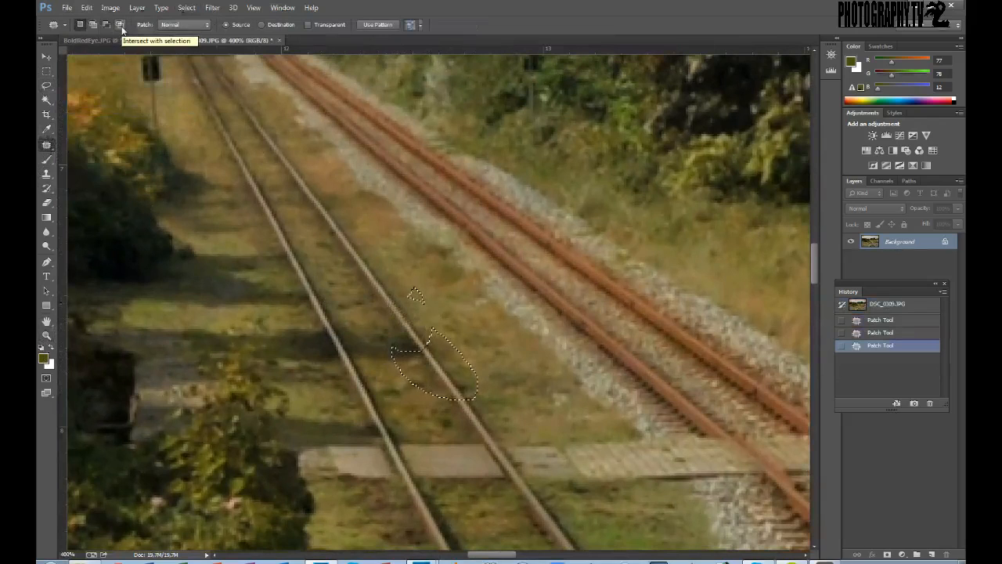
View the patch mode choices, keep Normal, and undo the patch selections back to the opened image state.
click(180, 25)
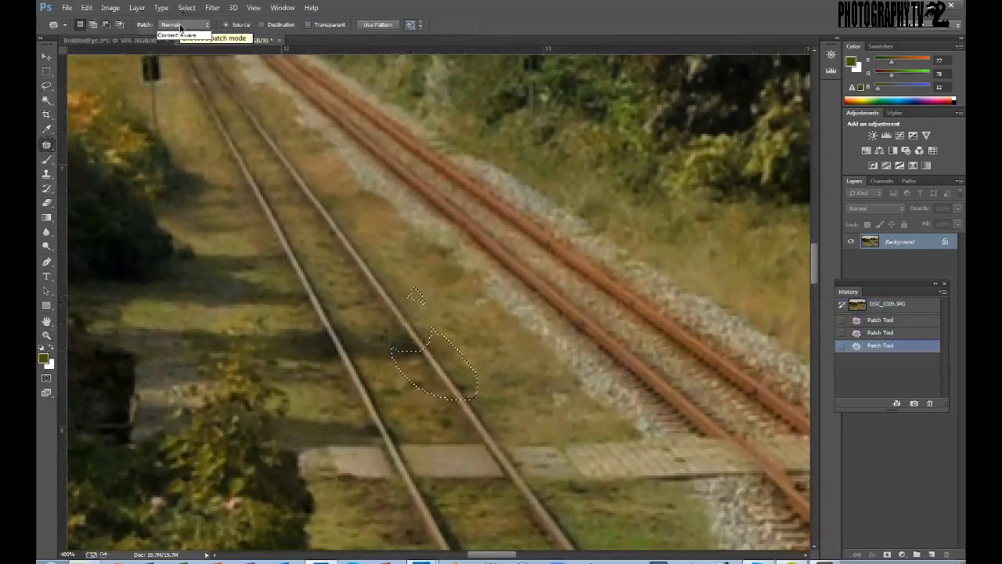
click(184, 37)
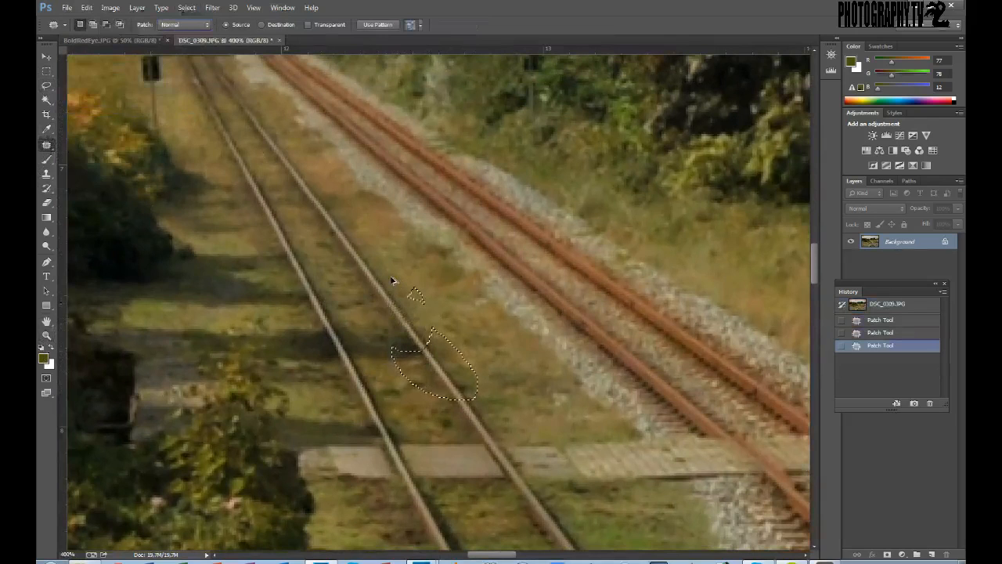
key(ctrl+alt+z)
key(ctrl+alt+z)
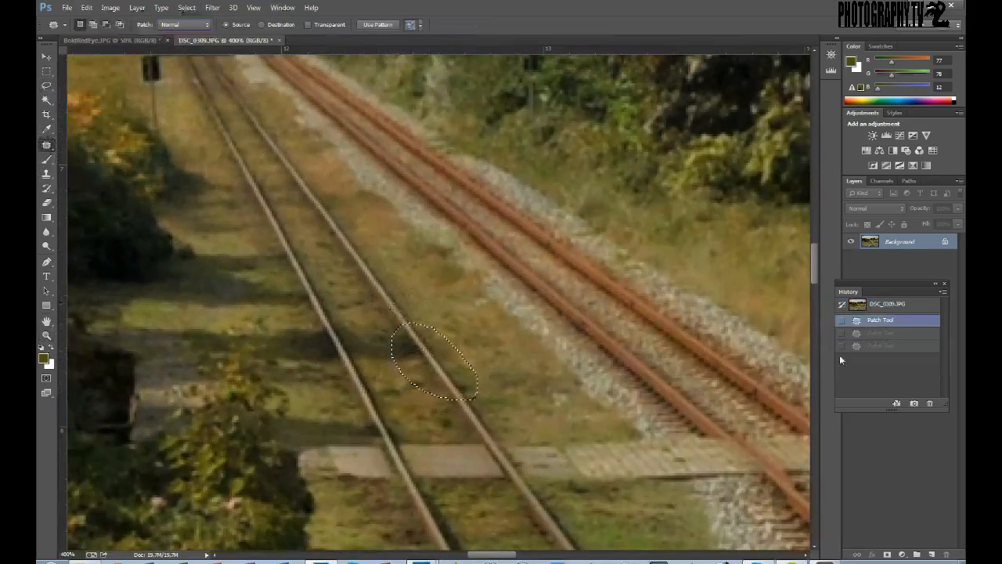
key(ctrl+alt+z)
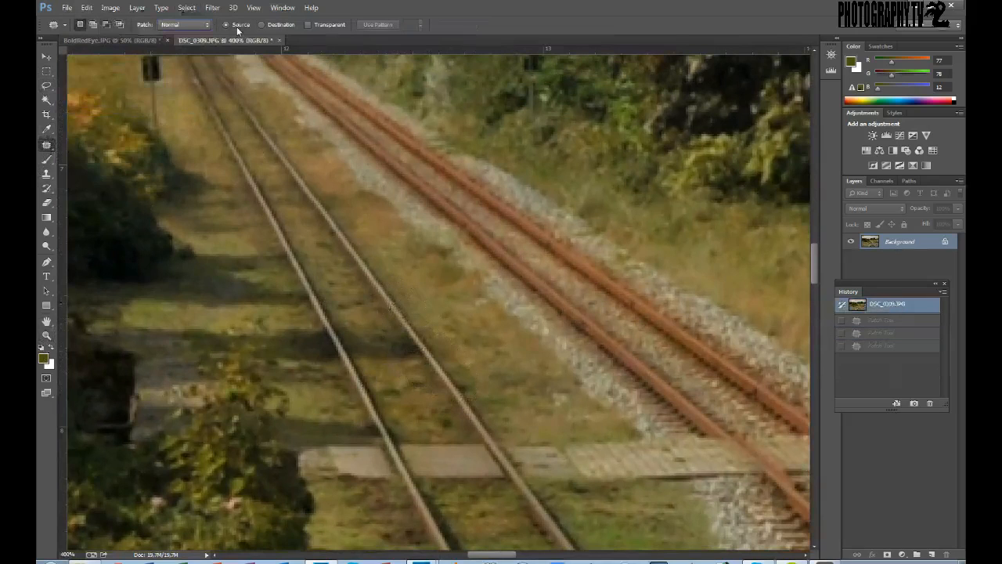
Set the patch to Destination and copy two sections of the narrow track's right rail onto the grass beside it.
click(262, 24)
drag(379, 265, 350, 264)
mouse_move(364, 296)
mouse_down()
mouse_move(396, 316)
mouse_move(400, 295)
mouse_move(383, 267)
mouse_move(371, 288)
mouse_move(404, 274)
mouse_up()
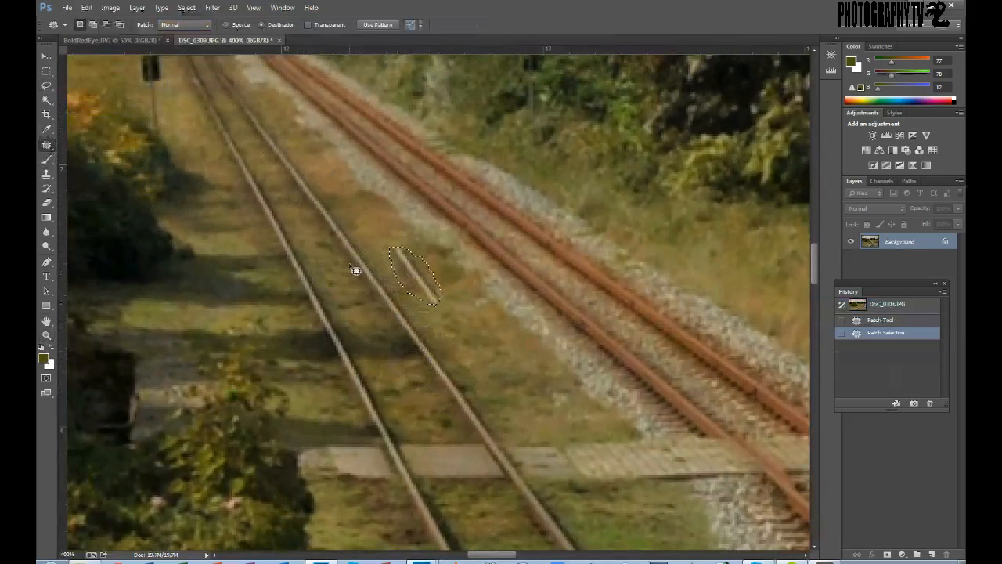
key(ctrl+d)
mouse_move(367, 229)
mouse_down()
mouse_move(319, 207)
mouse_move(342, 252)
mouse_move(362, 258)
mouse_move(374, 246)
mouse_move(367, 235)
mouse_move(335, 229)
mouse_move(365, 220)
mouse_up()
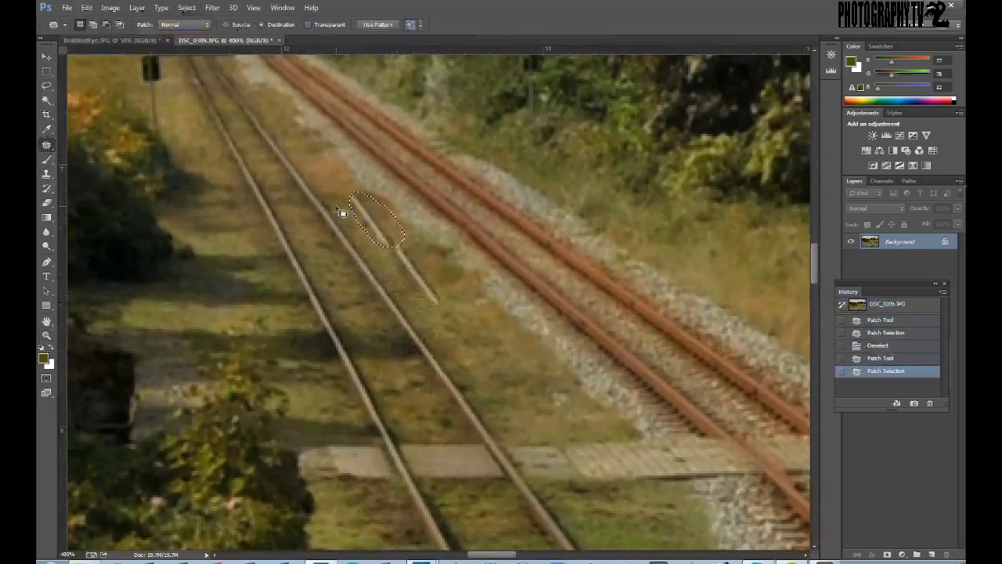
Undo both copied rail sections back to the first outline and set the patch to Source.
key(ctrl+alt+z)
key(ctrl+alt+z)
key(ctrl+alt+z)
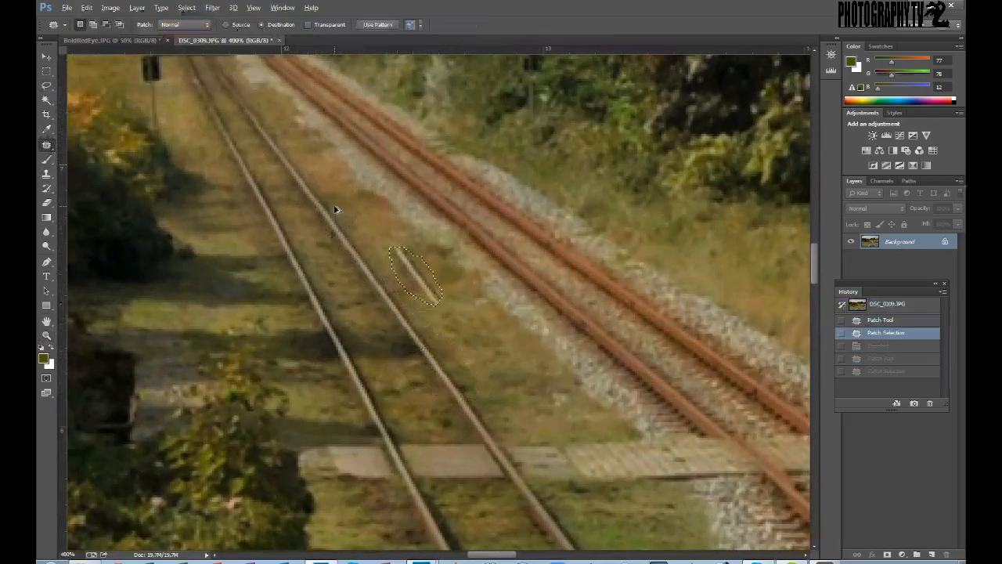
key(ctrl+alt+z)
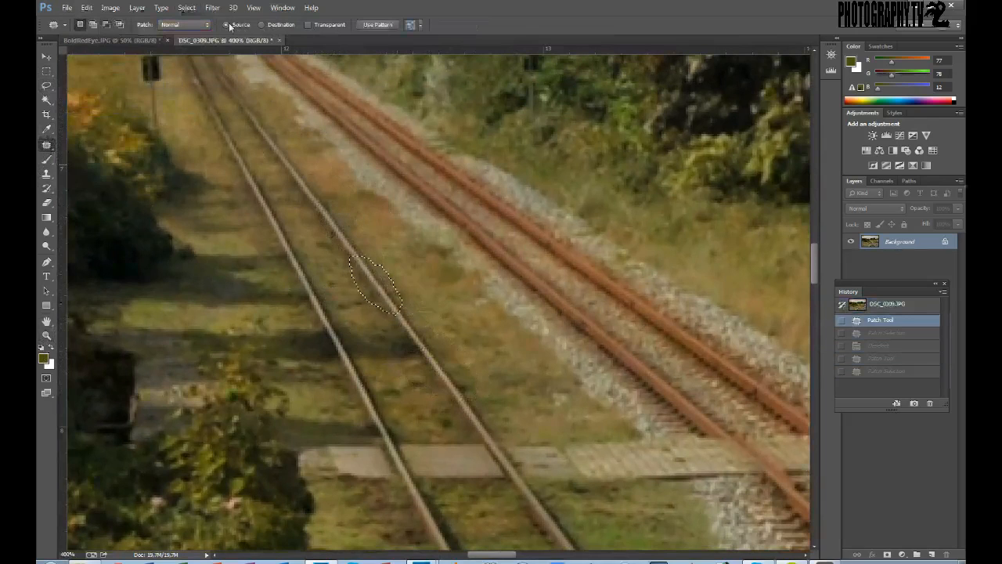
Replace two adjoining sections of the narrow track's right rail behind the plank crossing with nearby grass, and deselect.
key(ctrl+d)
mouse_move(347, 237)
mouse_down()
mouse_move(372, 303)
mouse_move(411, 333)
mouse_move(411, 311)
mouse_move(387, 266)
mouse_move(362, 271)
mouse_up()
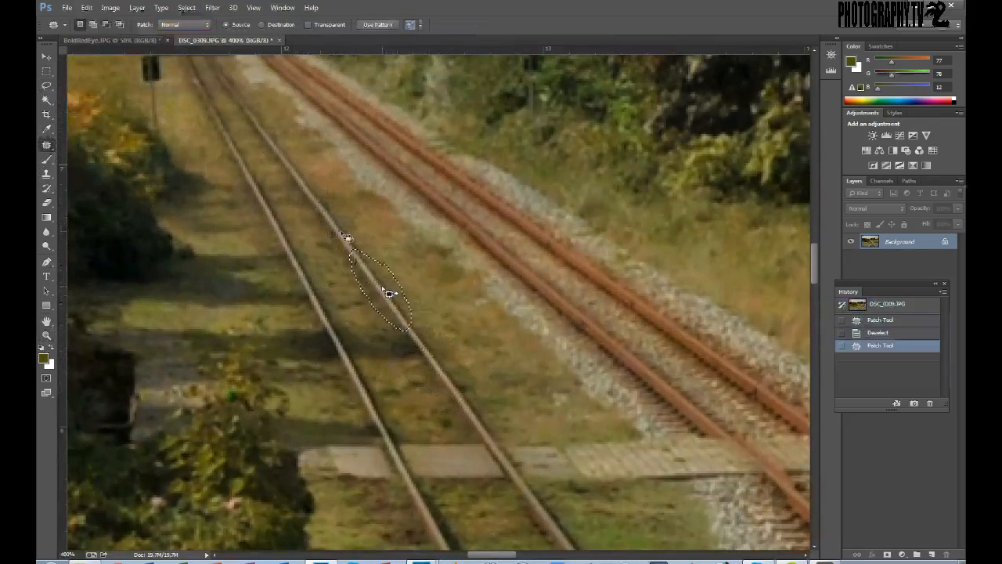
drag(389, 293, 419, 280)
key(ctrl+d)
mouse_move(323, 196)
mouse_down()
mouse_move(320, 213)
mouse_move(350, 261)
mouse_move(347, 224)
mouse_move(365, 220)
mouse_move(328, 253)
mouse_up()
key(ctrl+d)
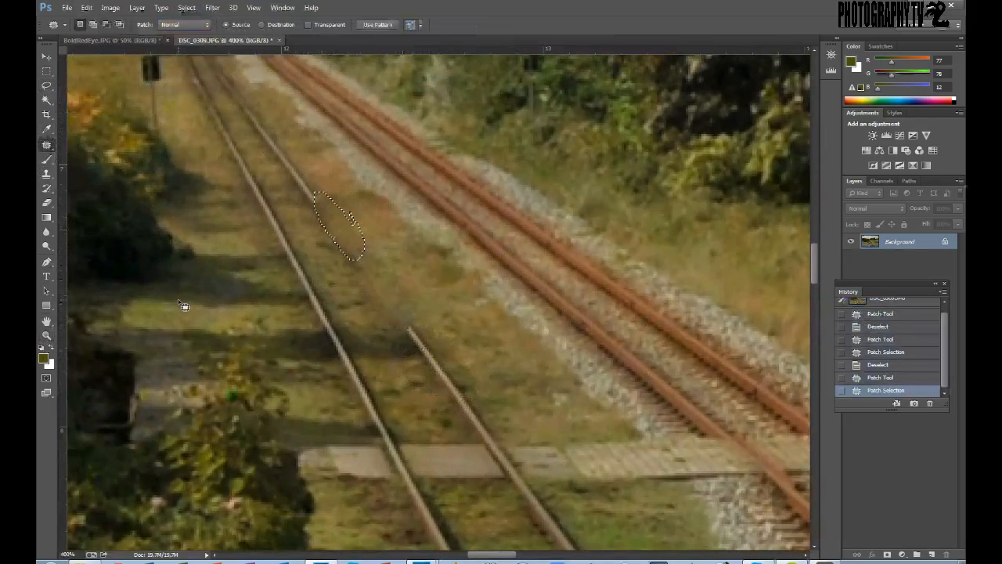
Try to replace a right-rail section in front of the plank crossing with the shaded grass behind it.
drag(247, 166, 320, 296)
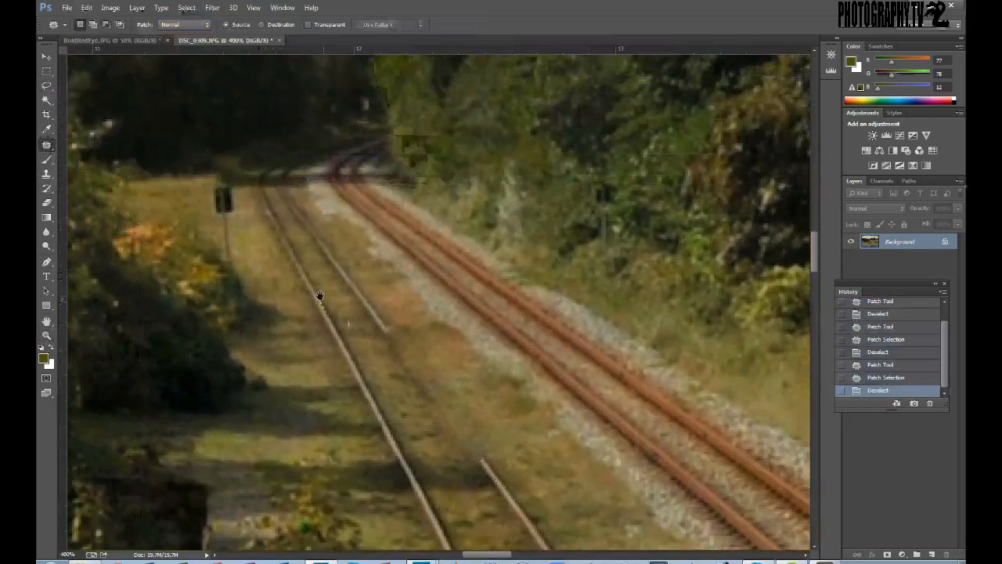
drag(344, 328, 264, 216)
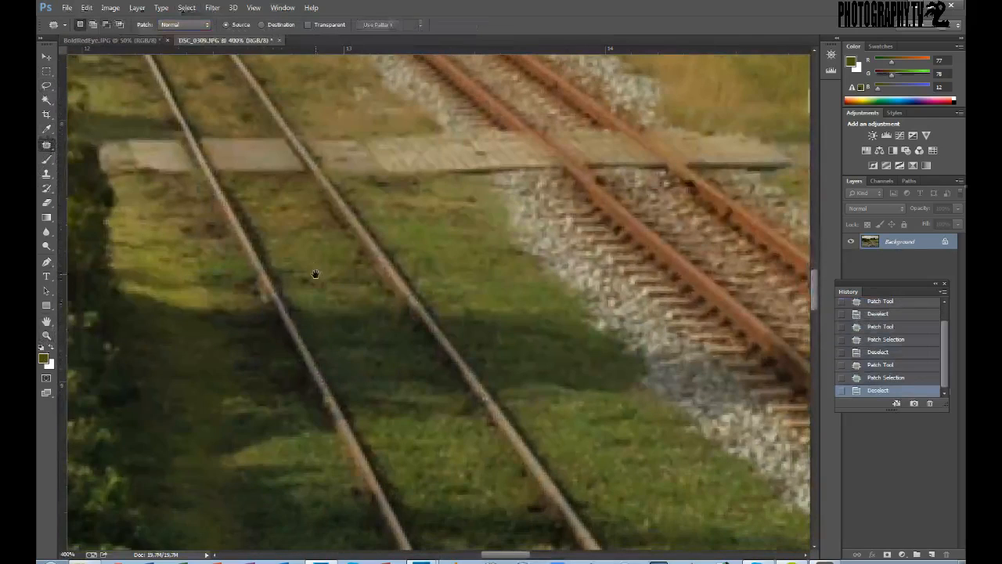
mouse_move(505, 412)
mouse_down()
mouse_move(509, 459)
mouse_move(519, 399)
mouse_up()
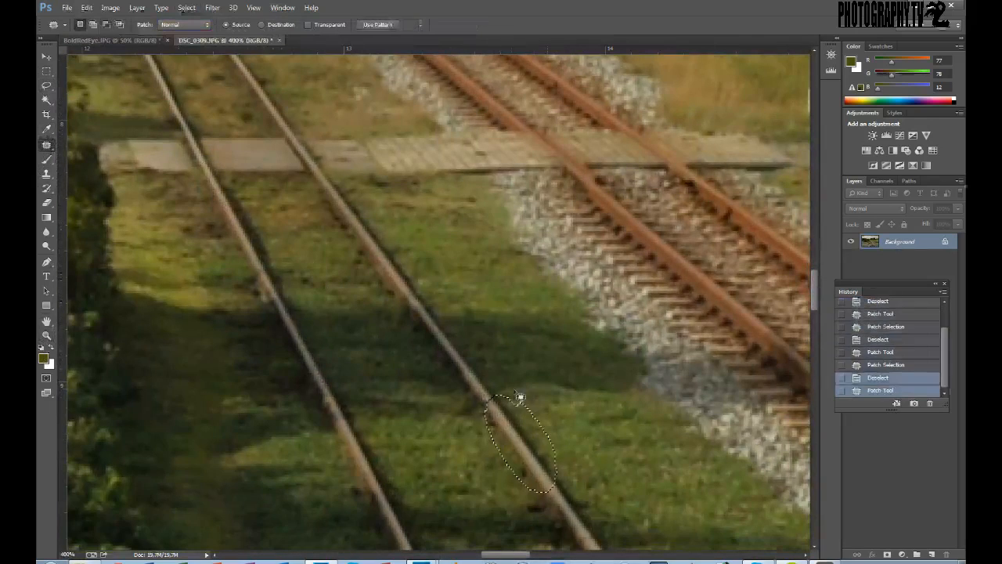
drag(474, 366, 488, 339)
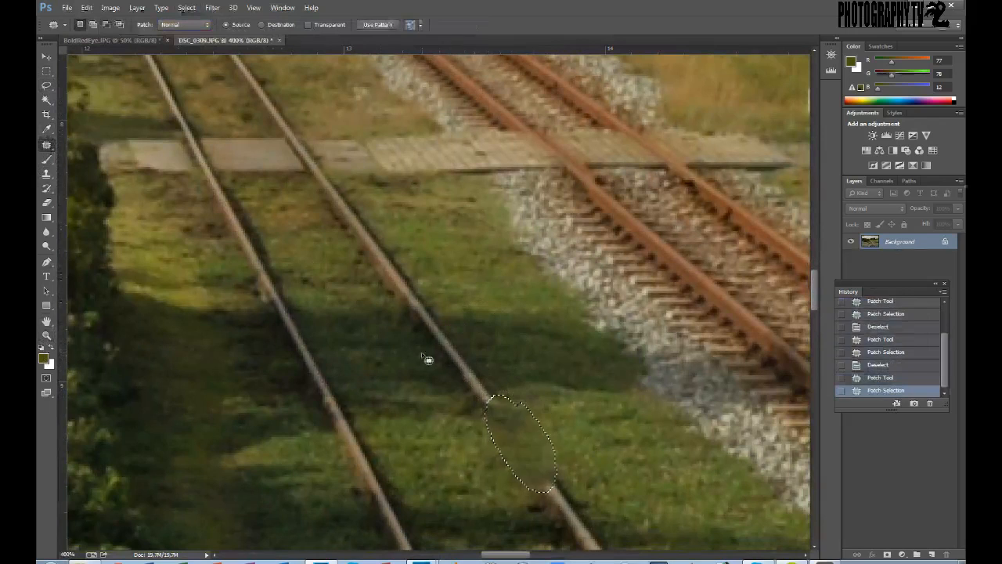
key(ctrl+d)
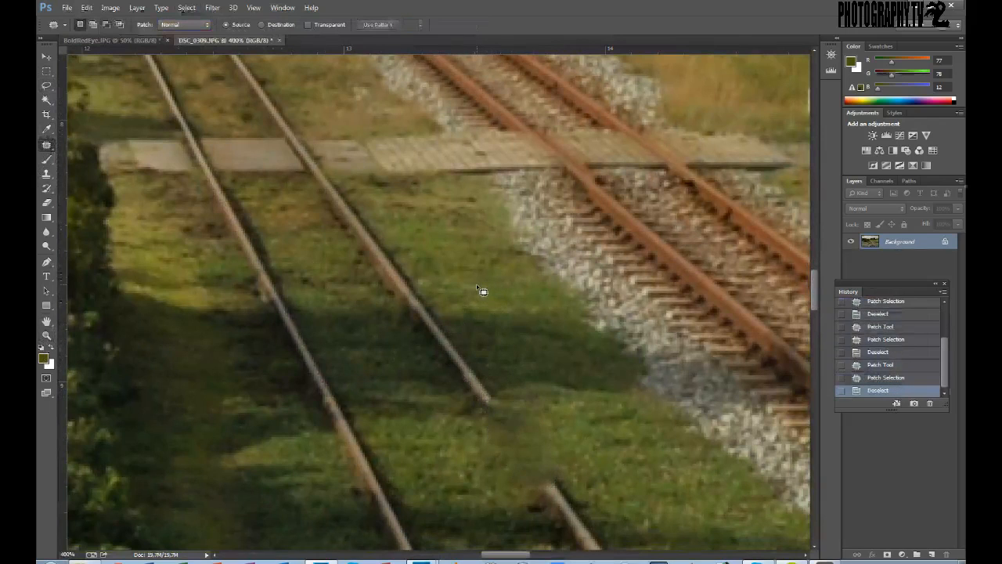
Undo the shaded grass patch on the right rail and remove its selection outline.
key(ctrl+alt+z)
key(ctrl+alt+z)
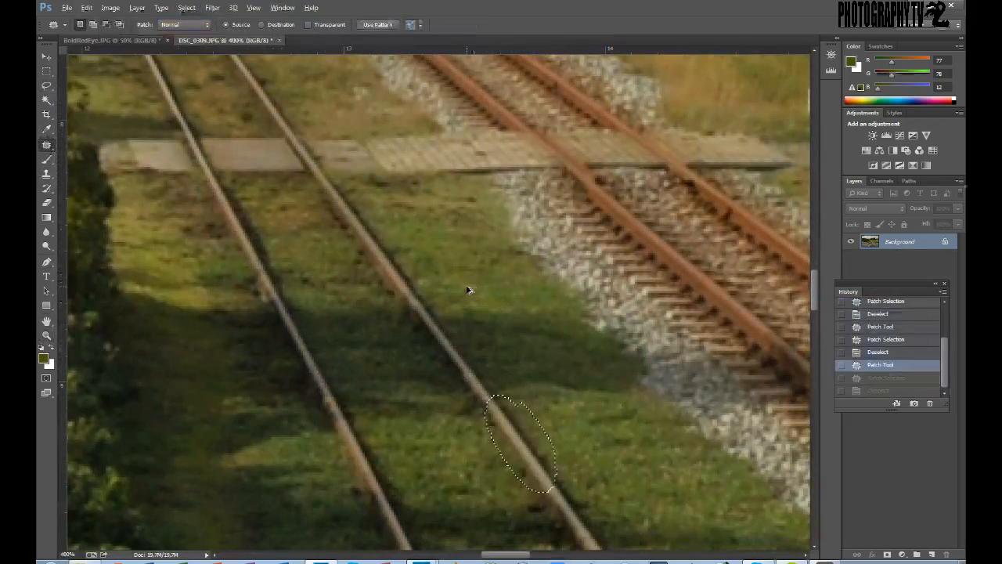
key(ctrl+d)
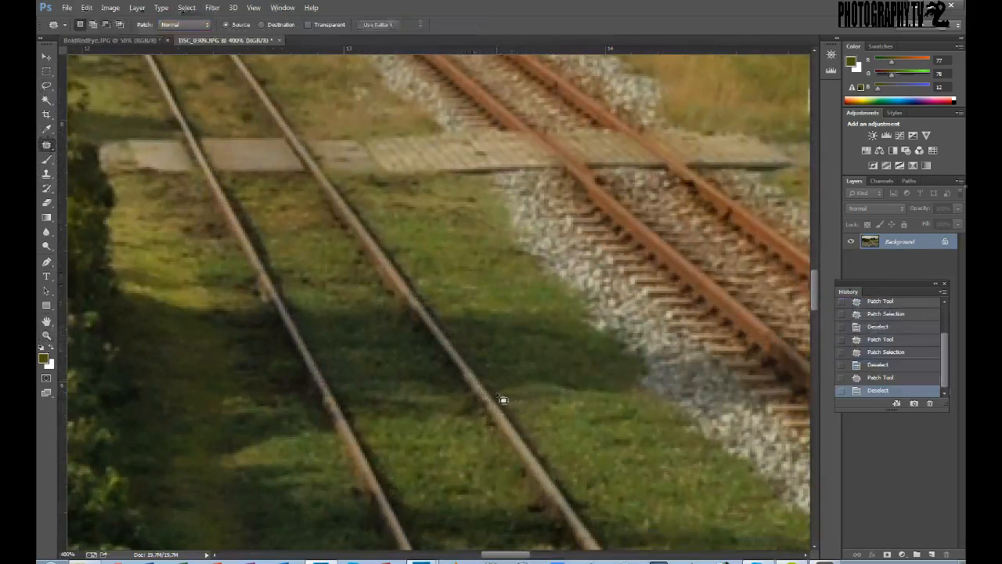
Outline a wider area around the right rail in front of the plank crossing and try patching it from beside the left rail.
mouse_move(530, 426)
mouse_down()
mouse_move(517, 403)
mouse_move(488, 410)
mouse_move(481, 439)
mouse_move(499, 478)
mouse_move(535, 495)
mouse_move(563, 474)
mouse_move(559, 437)
mouse_move(540, 418)
mouse_up()
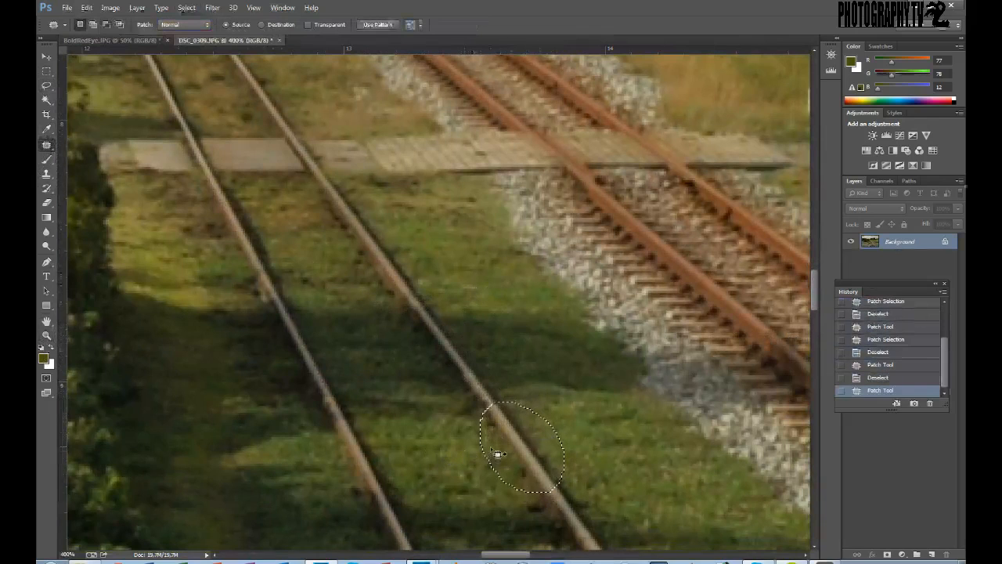
drag(517, 438, 314, 440)
click(320, 444)
click(468, 210)
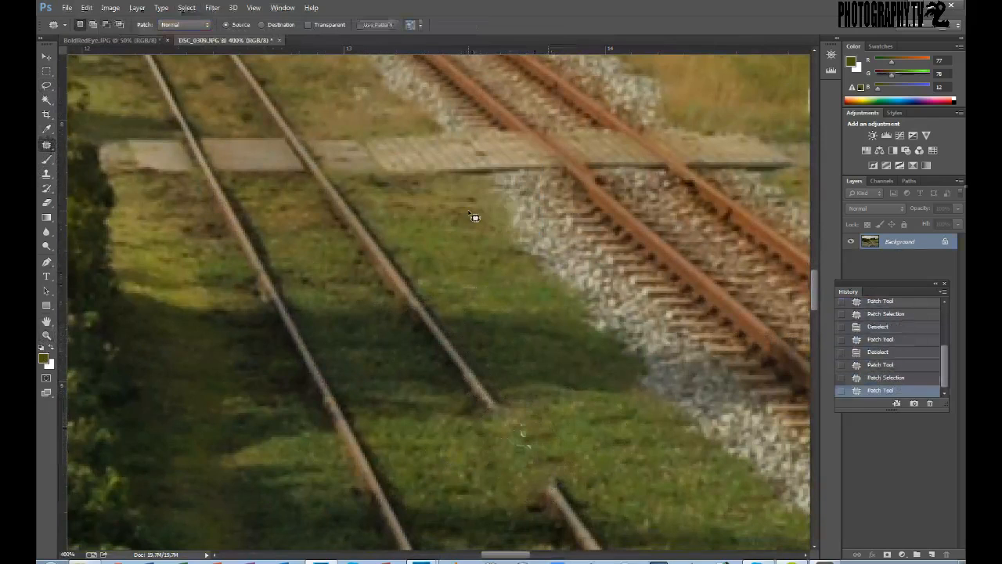
Undo the patch sampled beside the left rail, replace the outlined section with the shaded grass behind it, and deselect.
key(ctrl+alt+z)
key(ctrl+alt+z)
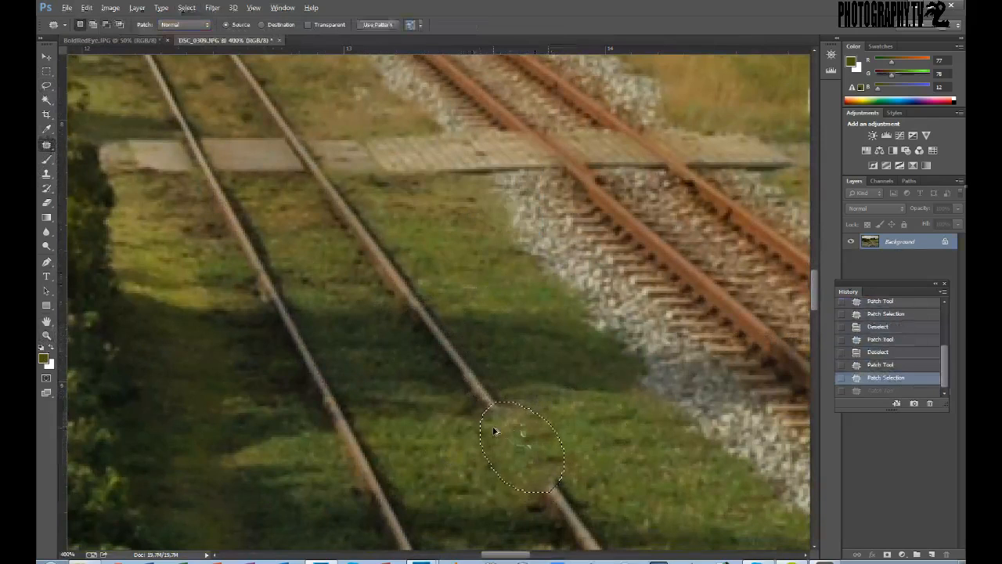
drag(519, 452, 511, 350)
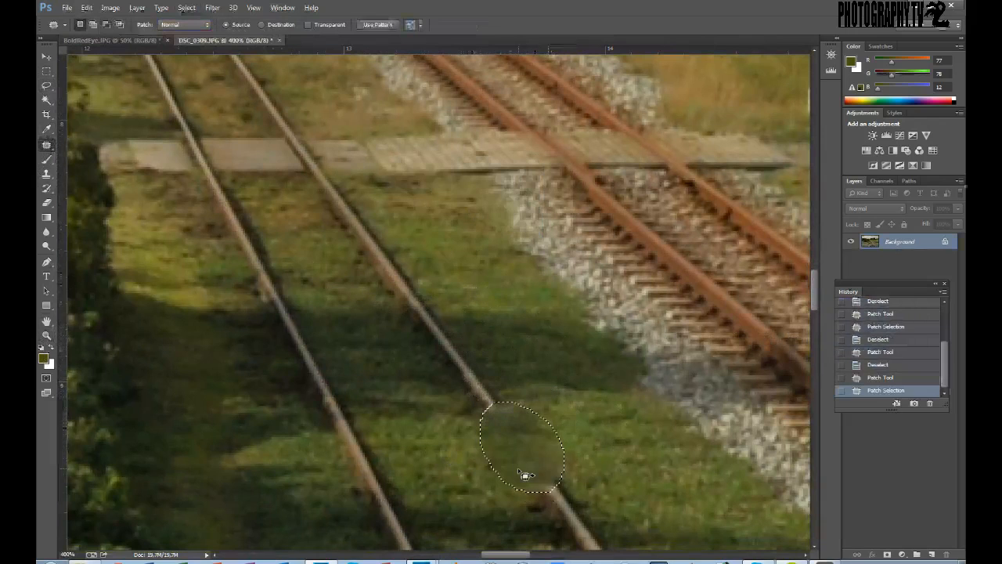
key(ctrl+d)
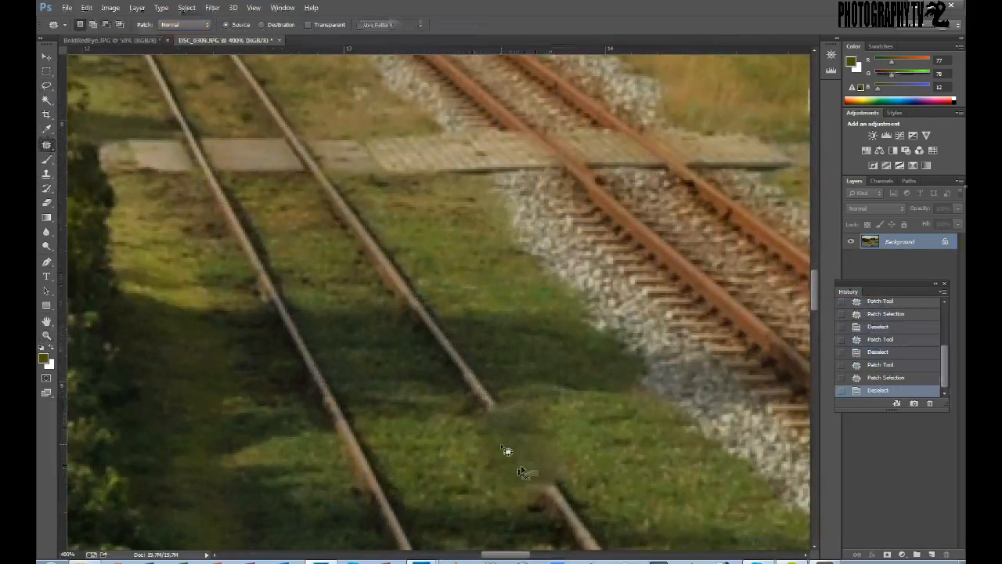
Replace the shaded section of the right rail nearer the plank crossing with the grass behind it, and deselect.
drag(399, 284, 322, 286)
drag(324, 338, 320, 373)
mouse_move(424, 383)
mouse_down()
mouse_move(372, 382)
mouse_move(395, 429)
mouse_move(450, 429)
mouse_move(434, 378)
mouse_move(427, 388)
mouse_move(472, 378)
mouse_move(406, 278)
mouse_up()
key(ctrl+d)
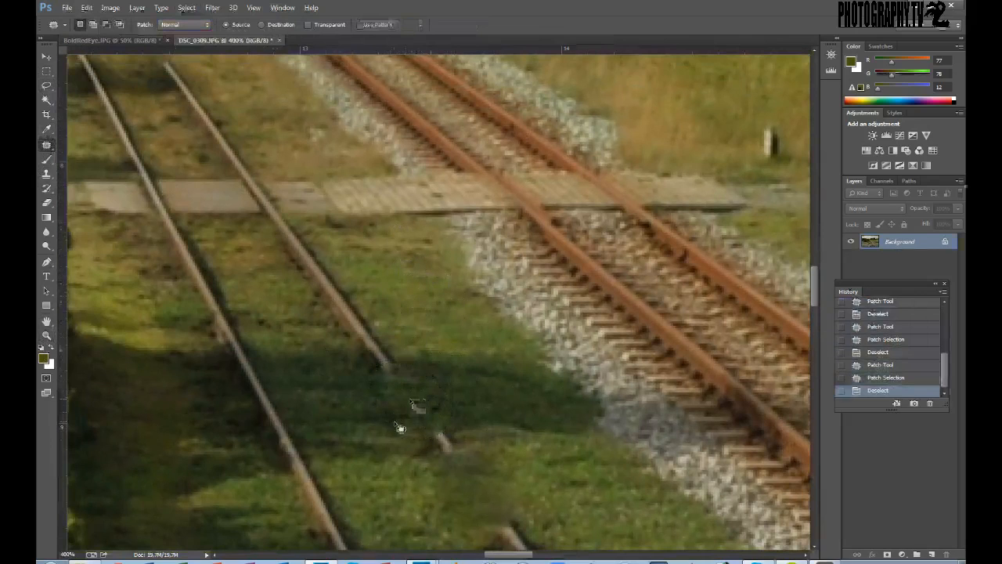
Examine the patched gaps in the narrow track's right rail, both close up at 300% and with the whole image fitted on screen.
click(46, 335)
right_click(289, 364)
click(321, 372)
click(439, 335)
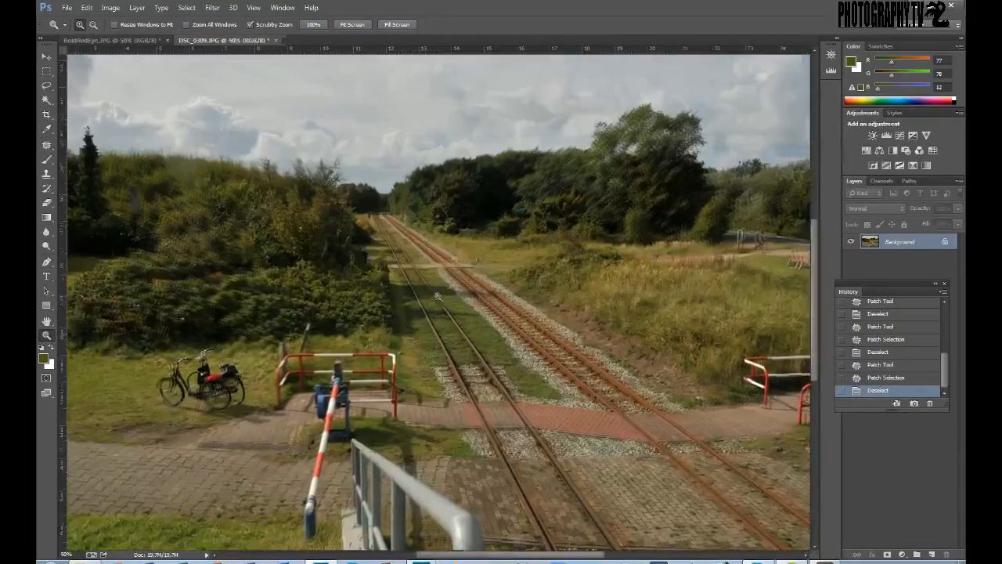
click(437, 329)
click(437, 329)
click(447, 320)
click(448, 320)
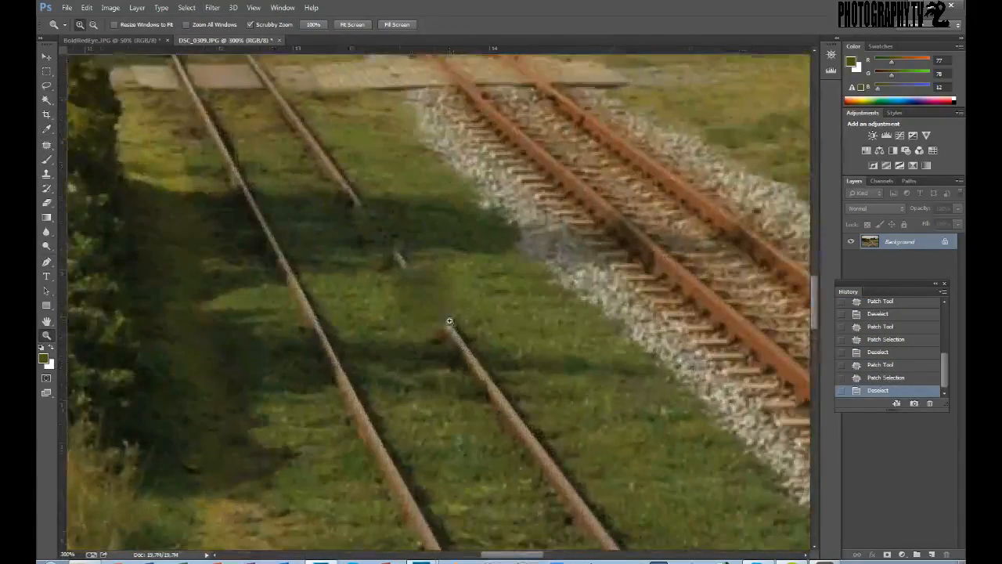
right_click(390, 296)
click(415, 303)
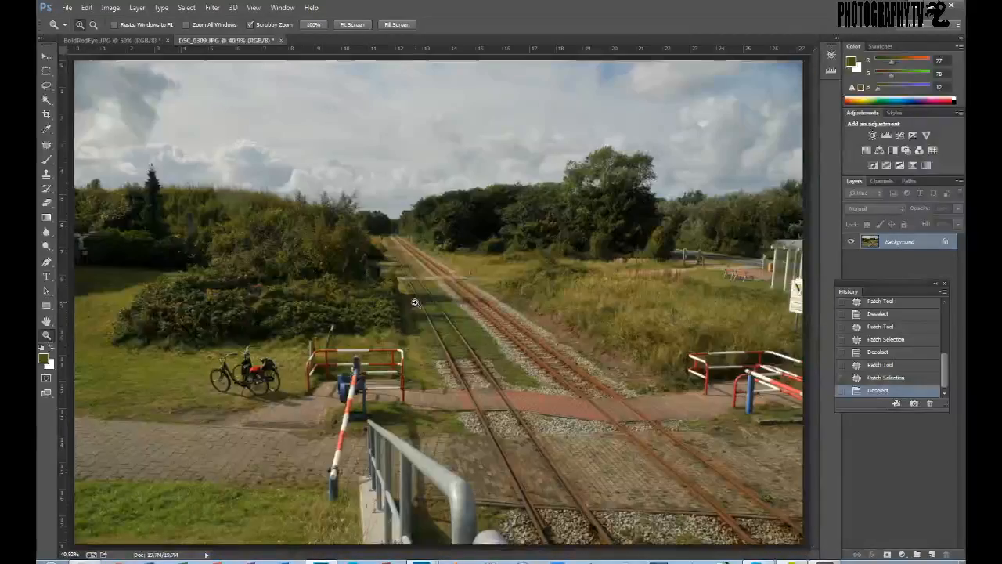
click(442, 296)
click(430, 298)
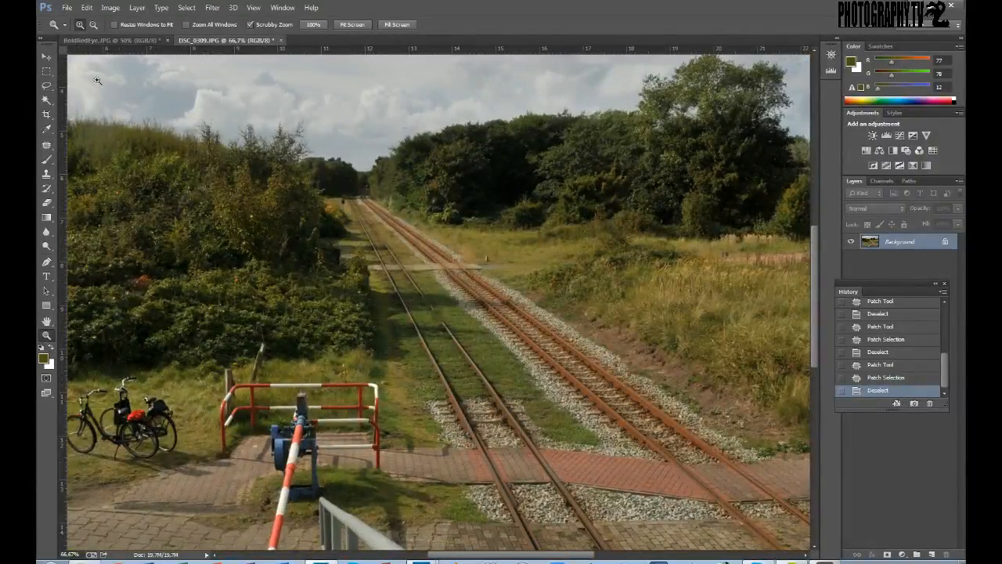
Reactivate the Patch Tool and switch to BoldRedEye.JPG.
click(45, 147)
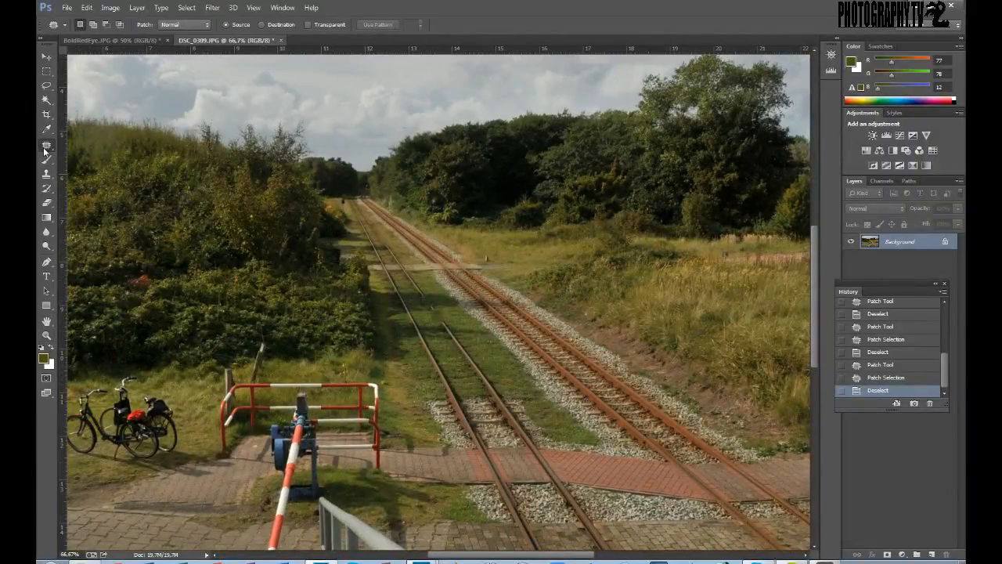
click(117, 39)
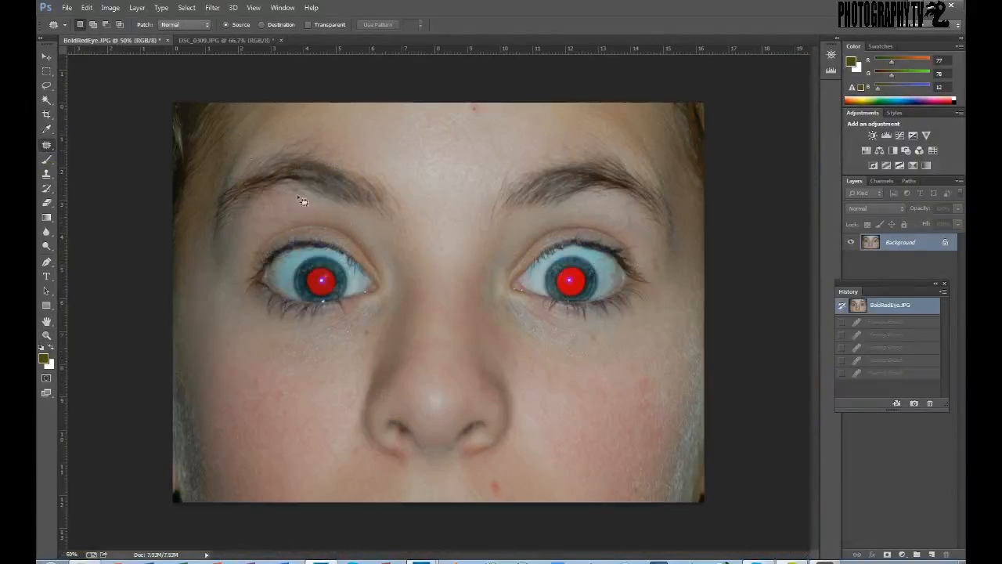
Use the Patch Tool to replace the blemishes on the forehead, above the lip and beneath the left eye with clear skin, deselecting after each.
mouse_move(49, 146)
mouse_down()
mouse_move(98, 148)
mouse_move(82, 151)
mouse_move(102, 168)
mouse_up()
mouse_move(476, 123)
mouse_down()
mouse_move(465, 105)
mouse_move(496, 134)
mouse_move(487, 103)
mouse_move(432, 127)
mouse_up()
key(ctrl+d)
mouse_move(504, 483)
mouse_down()
mouse_move(497, 504)
mouse_move(490, 490)
mouse_move(509, 481)
mouse_move(499, 493)
mouse_move(621, 364)
mouse_move(685, 341)
mouse_up()
key(ctrl+d)
key(ctrl+d)
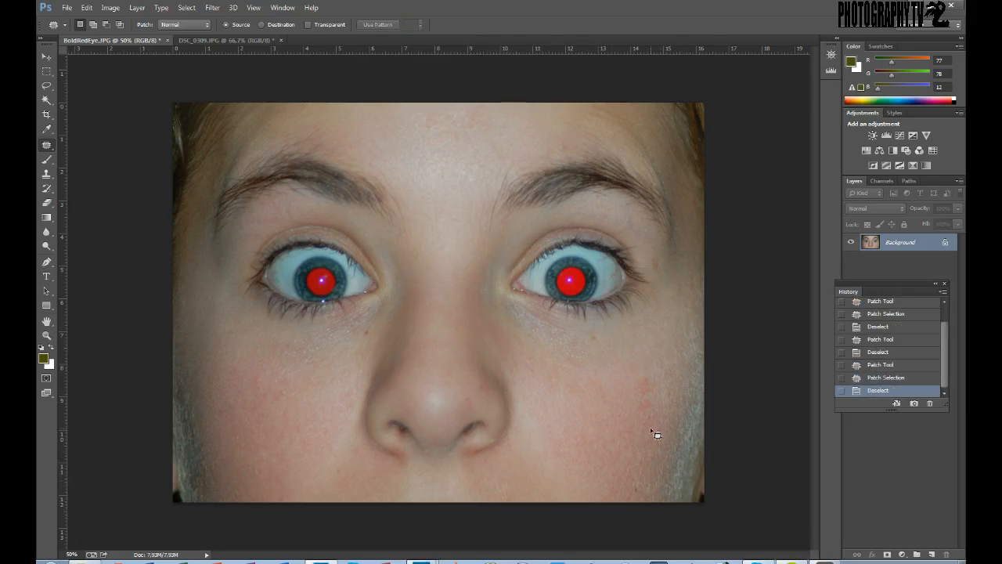
mouse_move(358, 337)
mouse_down()
mouse_move(376, 332)
mouse_move(333, 346)
mouse_up()
click(316, 419)
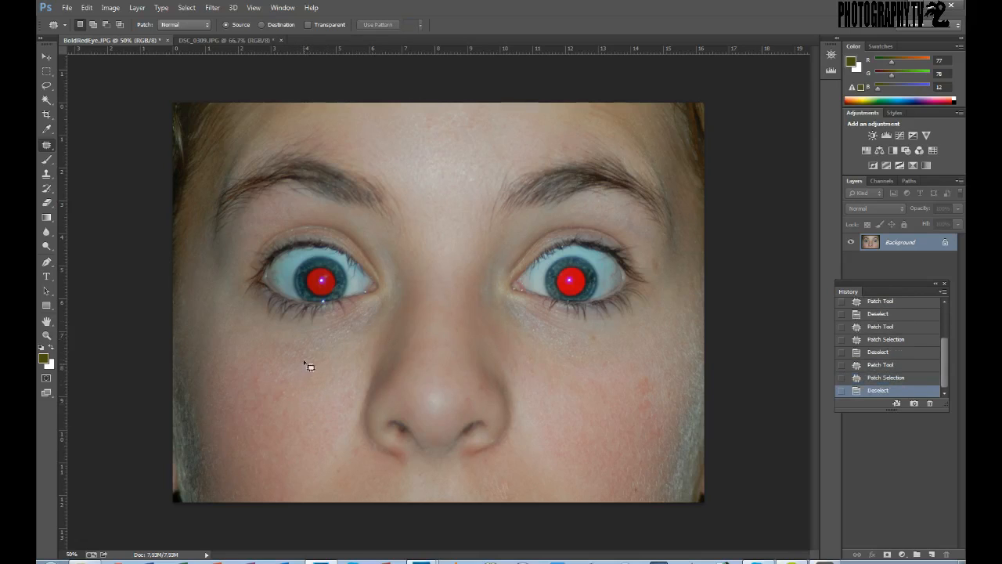
Try patching the left eye's iris and red pupil with the cheek skin below it, and undo the patch.
mouse_move(324, 248)
mouse_down()
mouse_move(300, 303)
mouse_move(312, 241)
mouse_up()
drag(318, 279, 307, 392)
click(134, 425)
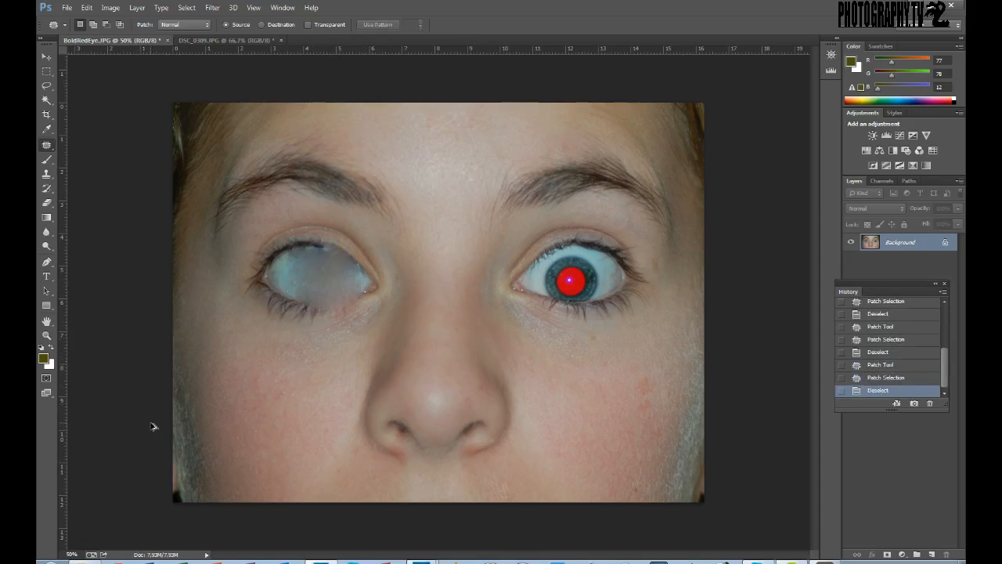
key(ctrl+alt+z)
key(ctrl+alt+z)
click(152, 420)
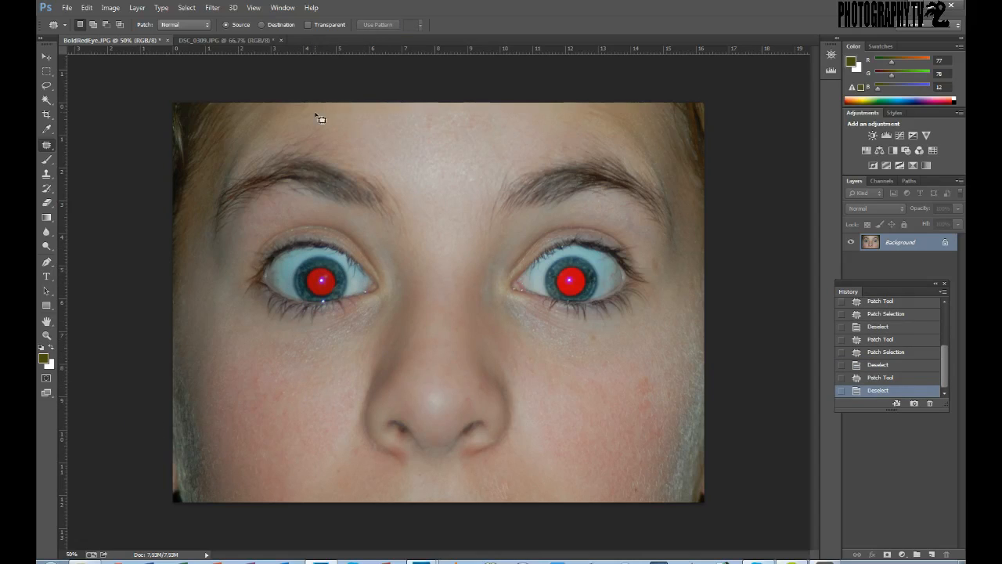
Choose the Content-Aware Move Tool and show DSC_0309.JPG at 100% zoom.
right_click(47, 146)
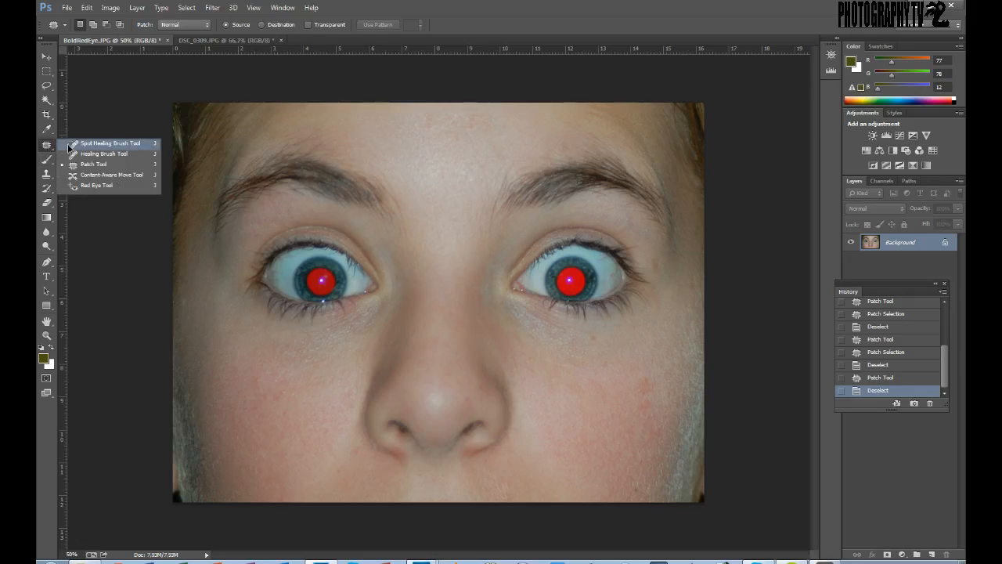
click(102, 144)
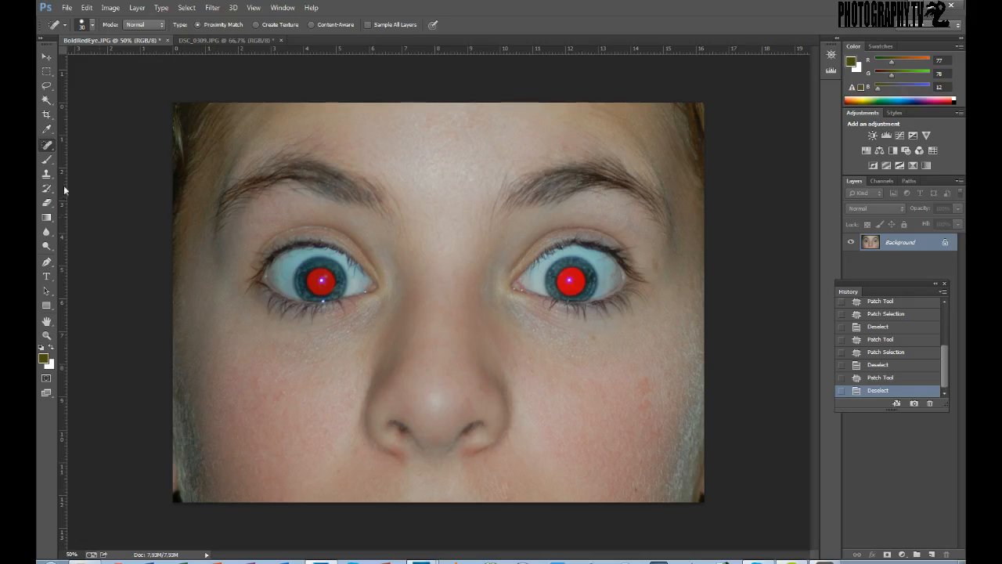
click(46, 150)
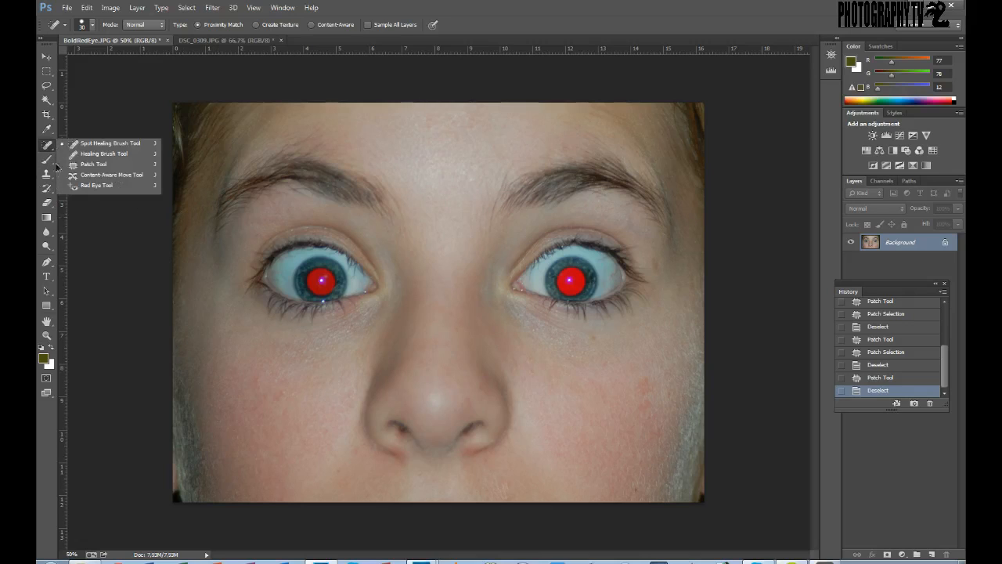
click(98, 175)
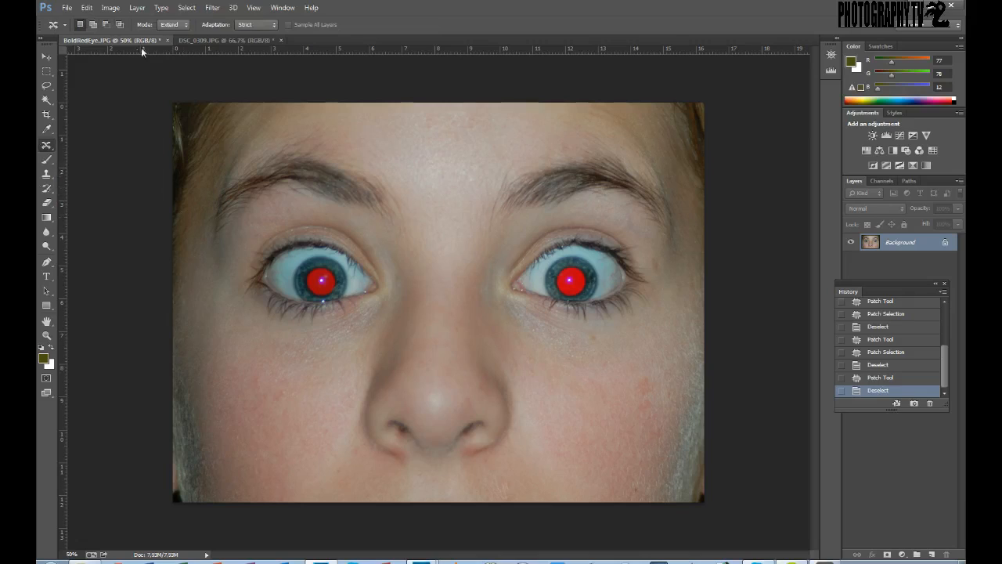
click(226, 40)
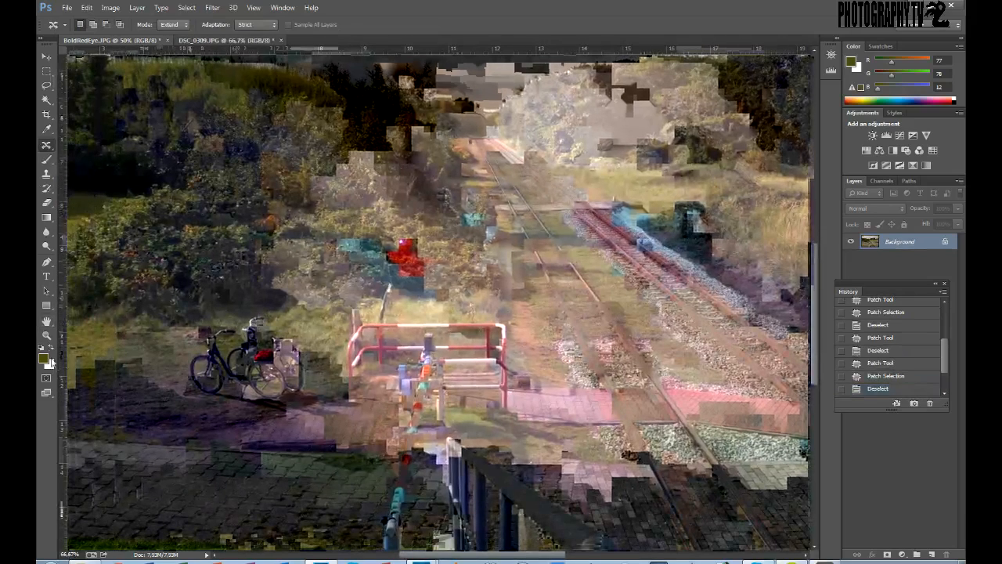
click(47, 337)
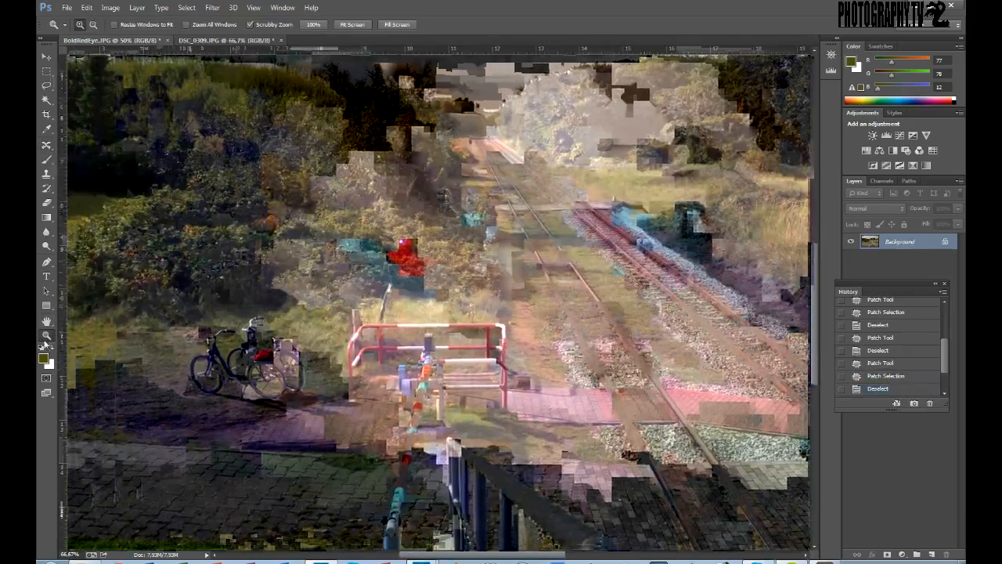
double_click(46, 337)
click(46, 145)
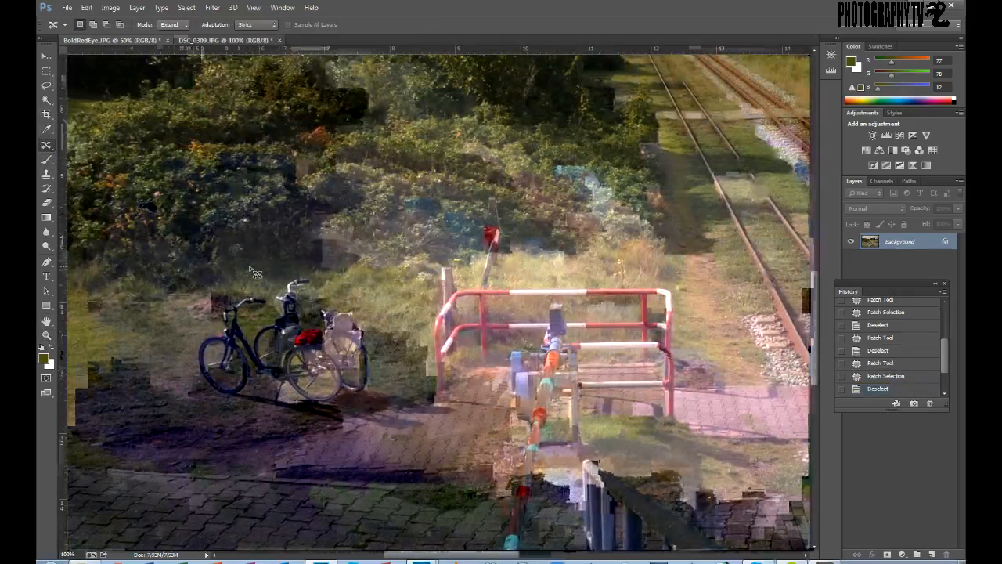
Outline the two parked bicycles and relocate them across the grass toward the image's left edge, using Move mode with Strict adaptation.
click(173, 25)
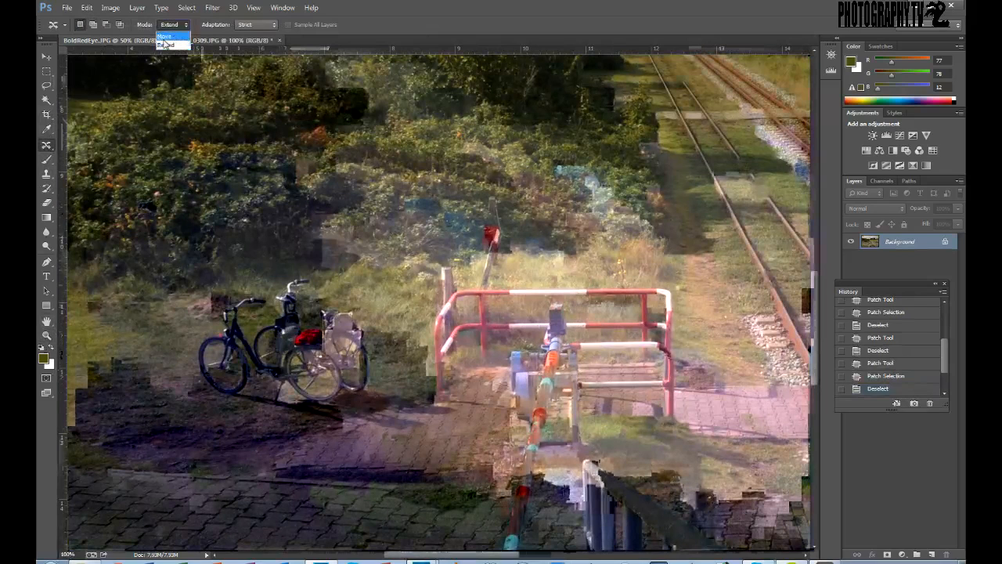
click(81, 31)
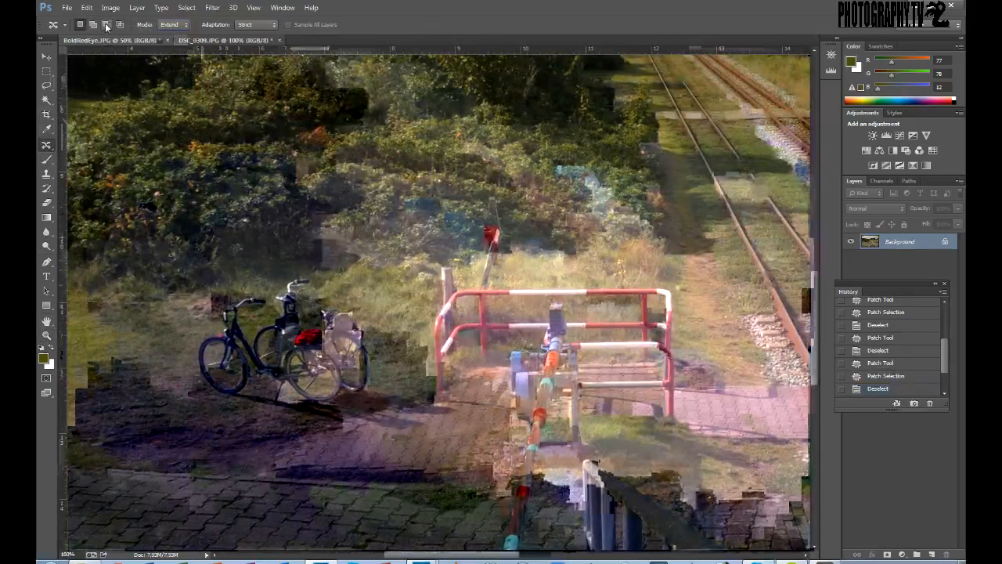
click(180, 27)
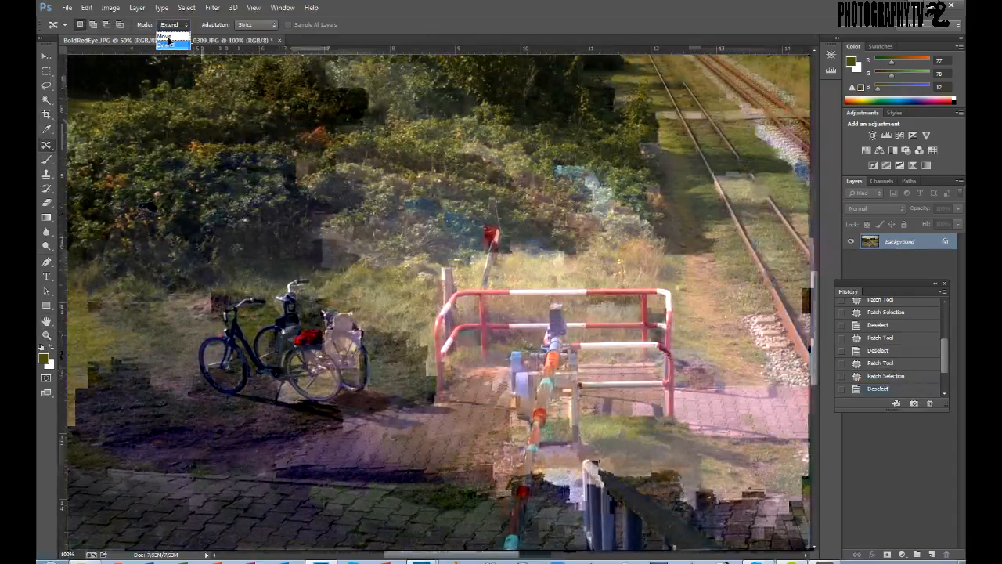
click(168, 37)
click(257, 26)
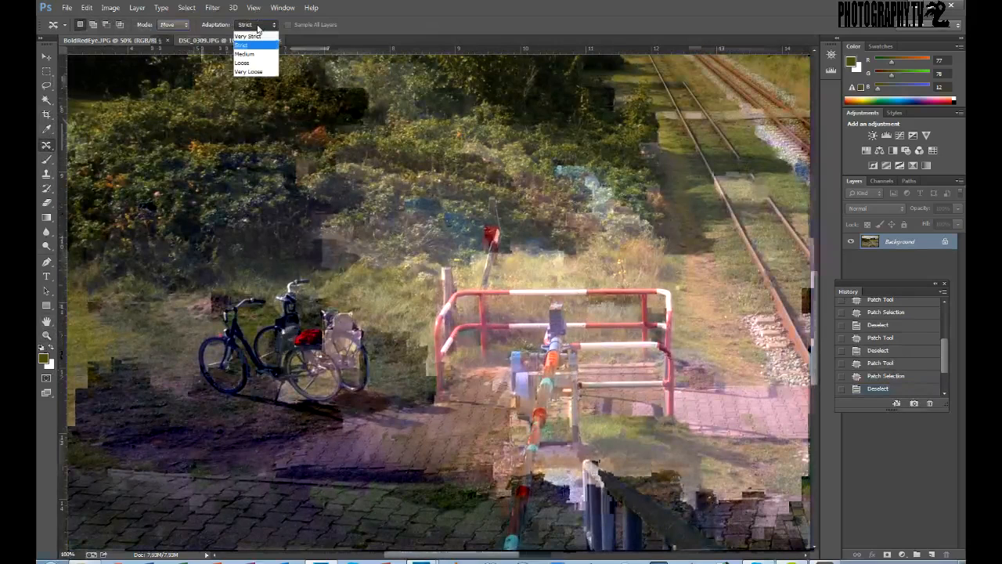
click(259, 26)
click(261, 27)
click(259, 29)
mouse_move(312, 278)
mouse_down()
mouse_move(217, 298)
mouse_move(189, 327)
mouse_move(174, 374)
mouse_move(191, 409)
mouse_move(249, 437)
mouse_move(298, 439)
mouse_move(403, 389)
mouse_move(402, 336)
mouse_move(375, 294)
mouse_move(347, 274)
mouse_move(317, 275)
mouse_up()
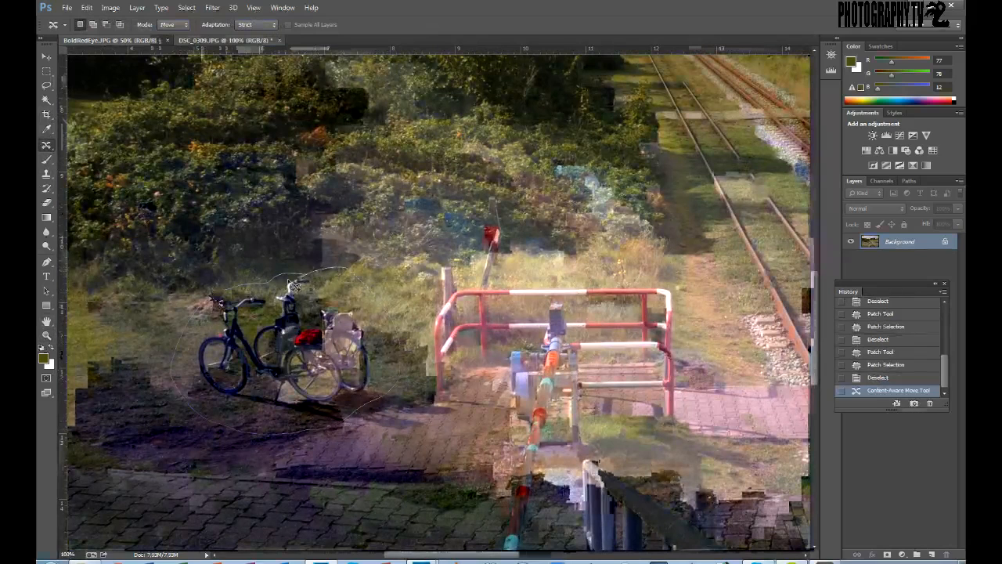
drag(329, 327, 102, 351)
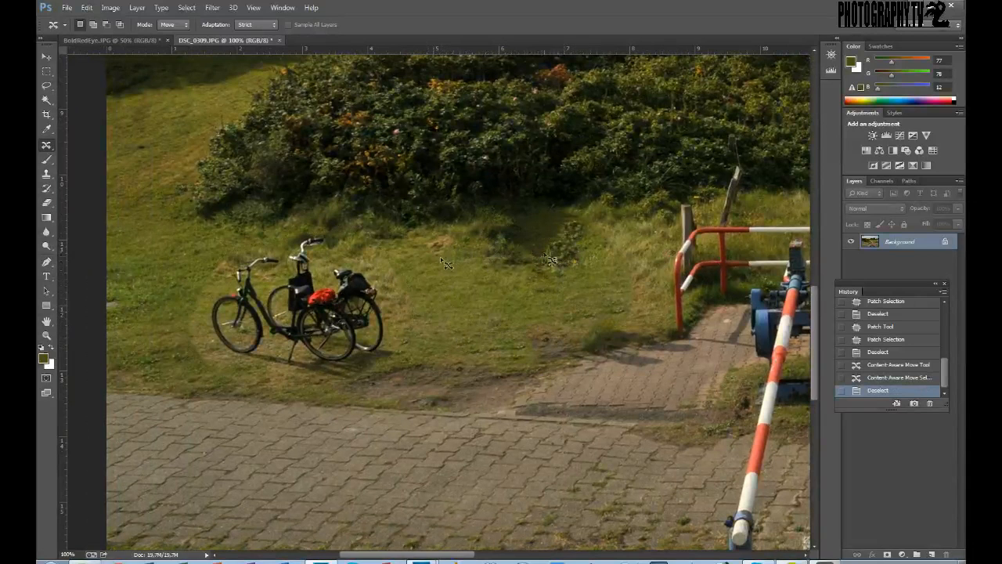
Examine the relocated bicycles and the grass they vacated, comparing the history states before and after the move with the whole image fitted on screen.
drag(410, 302, 548, 278)
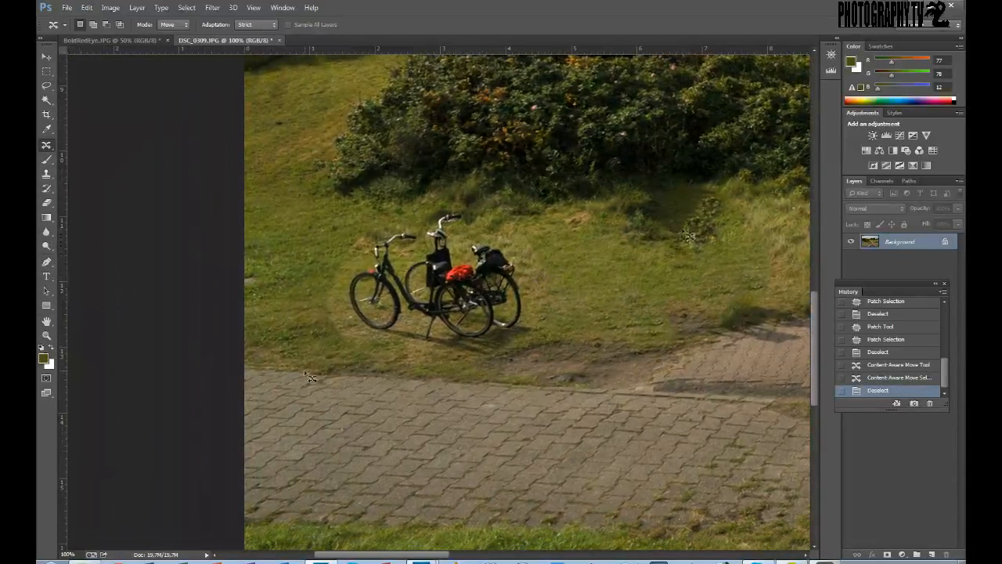
click(46, 335)
key(ctrl+0)
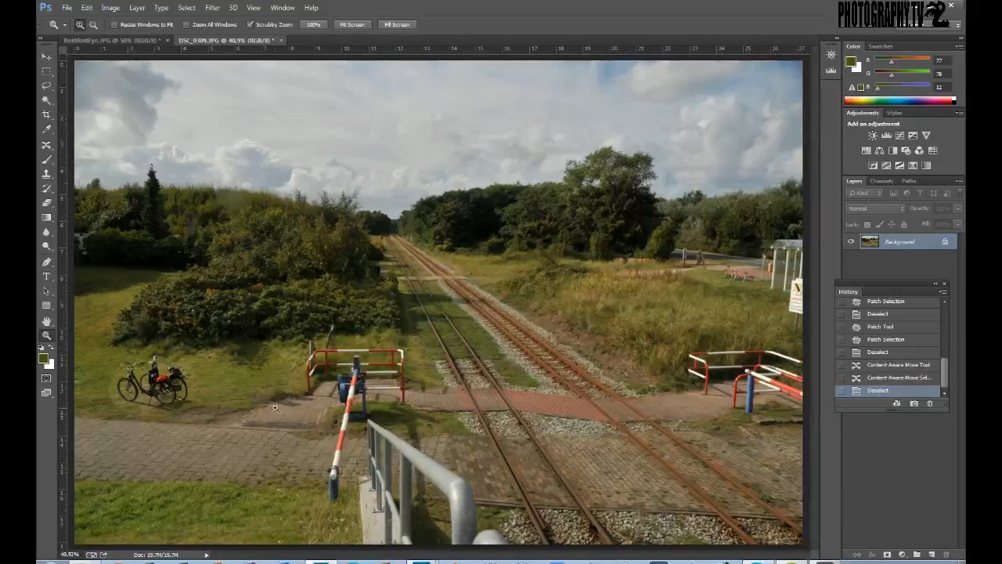
click(887, 378)
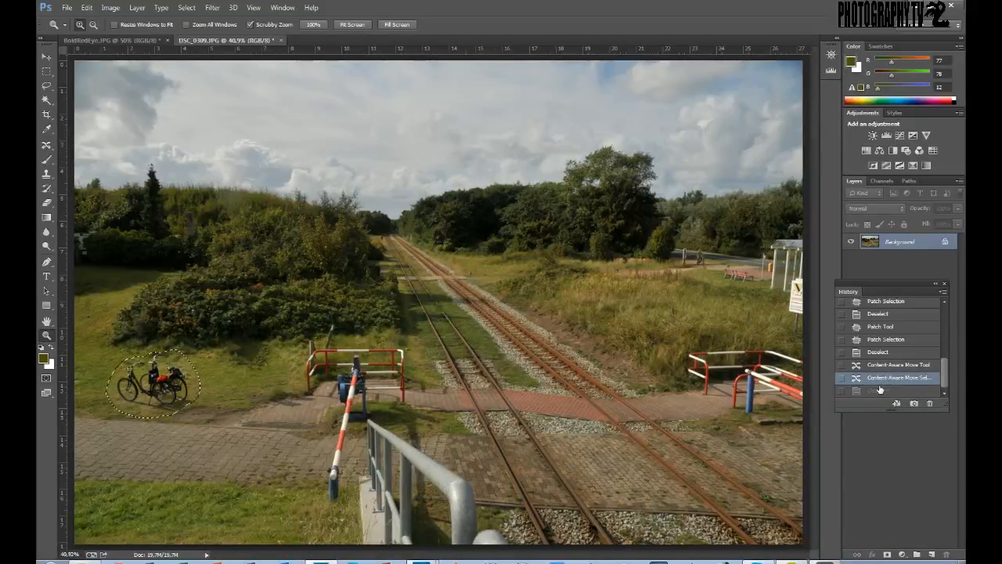
click(880, 389)
click(885, 341)
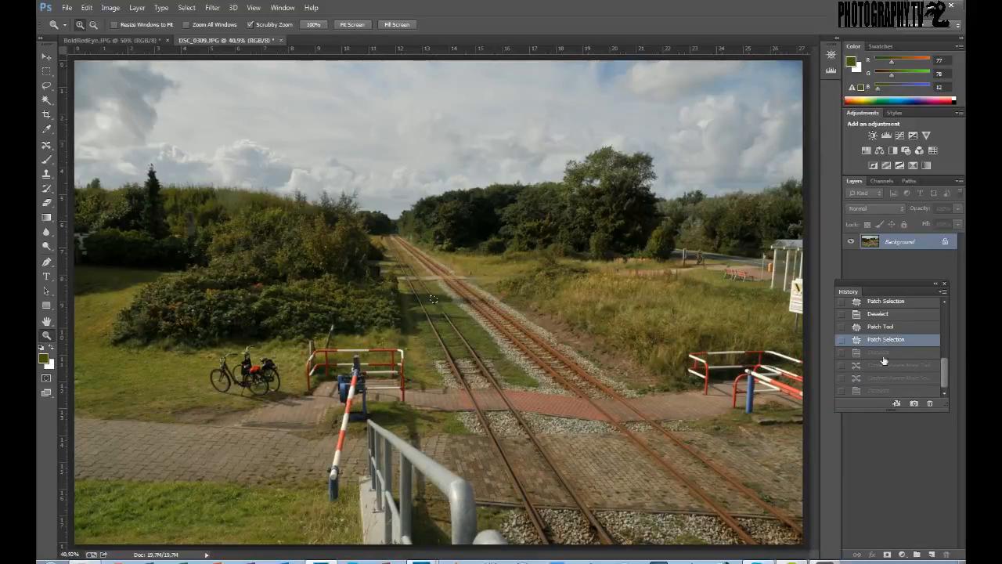
click(881, 390)
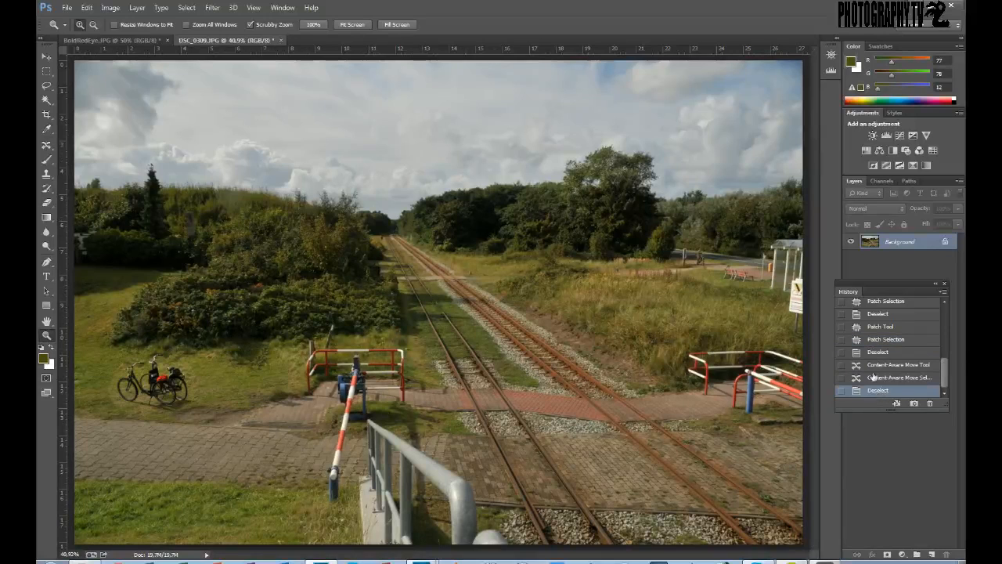
click(871, 342)
click(878, 391)
Set the Content-Aware Move Tool to Extend mode, lengthen the red bench near the shelter by shifting its outlined right end outward, and deselect.
drag(722, 239, 534, 293)
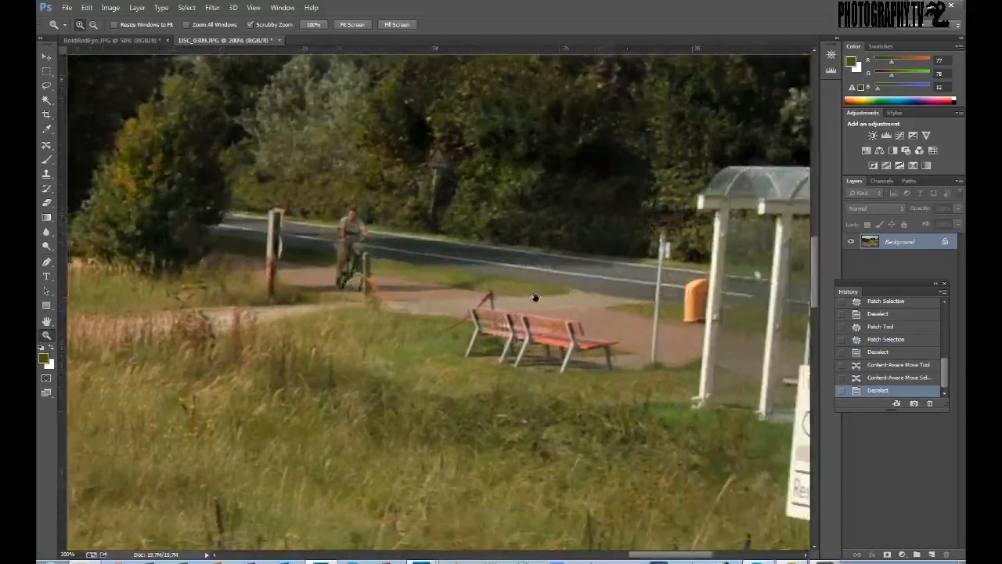
click(47, 146)
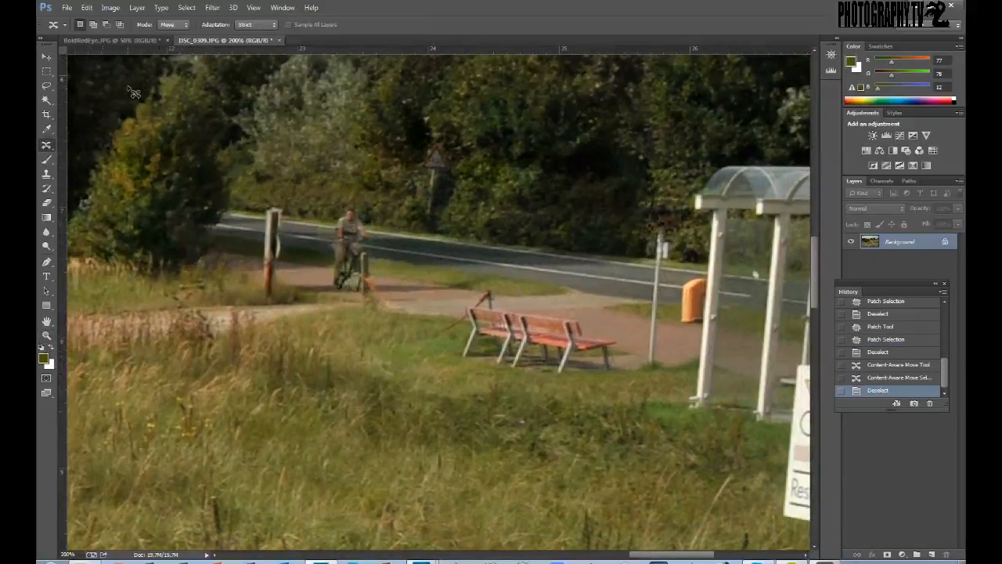
click(175, 25)
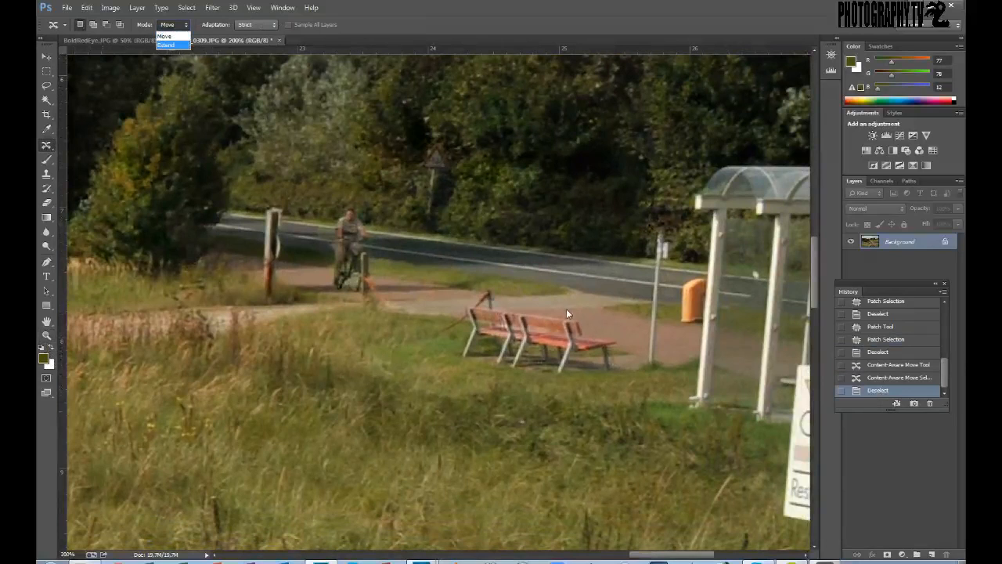
click(166, 45)
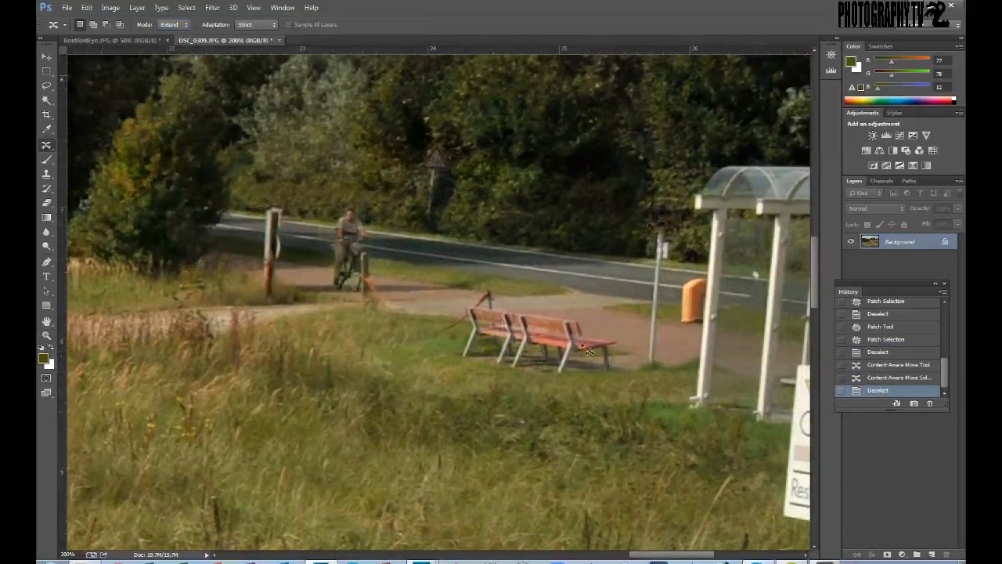
mouse_move(590, 367)
mouse_down()
mouse_move(585, 312)
mouse_move(589, 381)
mouse_up()
drag(585, 339, 594, 339)
key(ctrl+d)
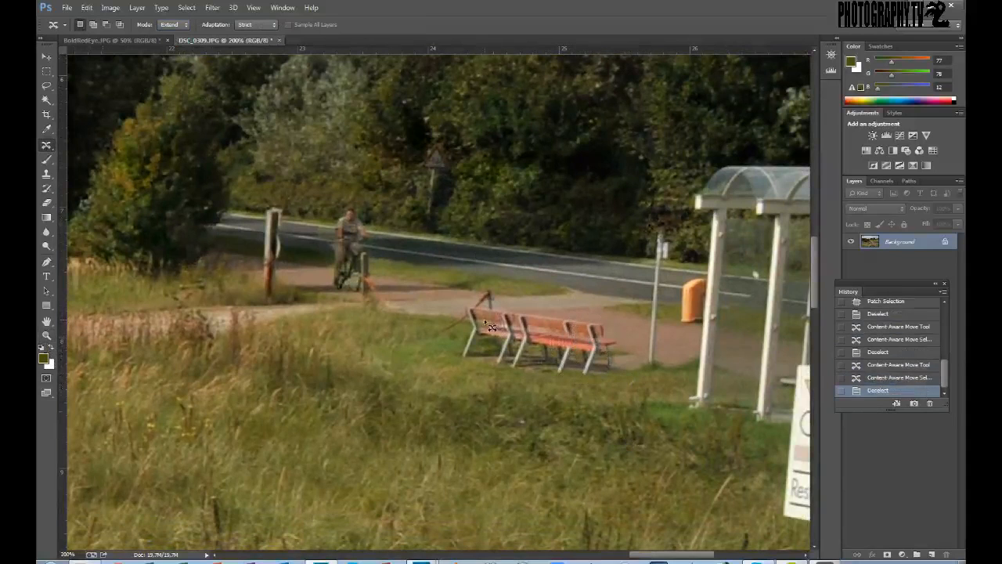
drag(471, 306, 480, 359)
key(ctrl+d)
drag(595, 401, 595, 407)
key(ctrl+d)
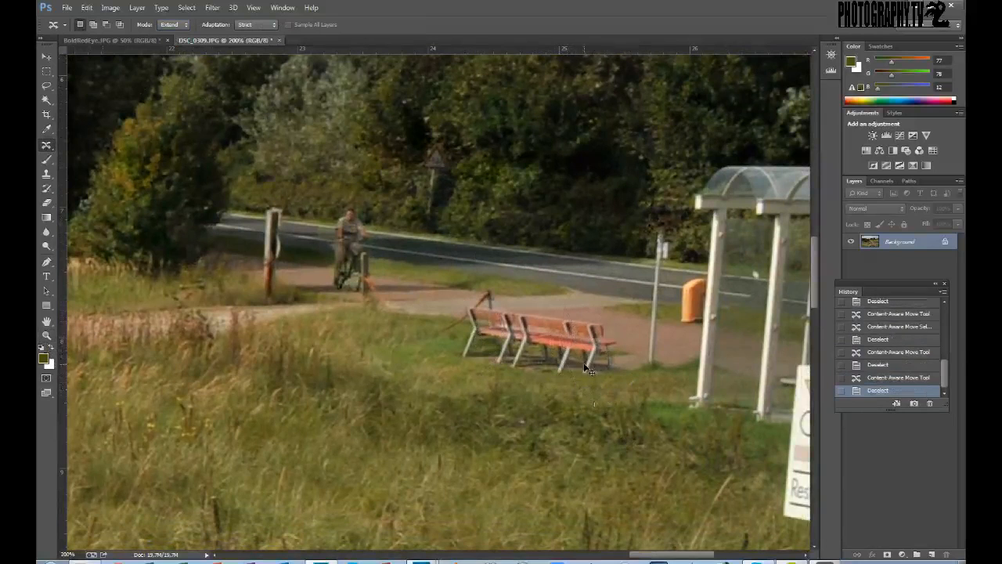
Outline a longer section of the red bench's right end, extend it farther toward the shelter, and deselect.
mouse_move(552, 321)
mouse_down()
mouse_move(562, 401)
mouse_move(614, 379)
mouse_up()
mouse_move(577, 294)
mouse_down()
mouse_move(557, 317)
mouse_move(631, 351)
mouse_up()
key(ctrl+d)
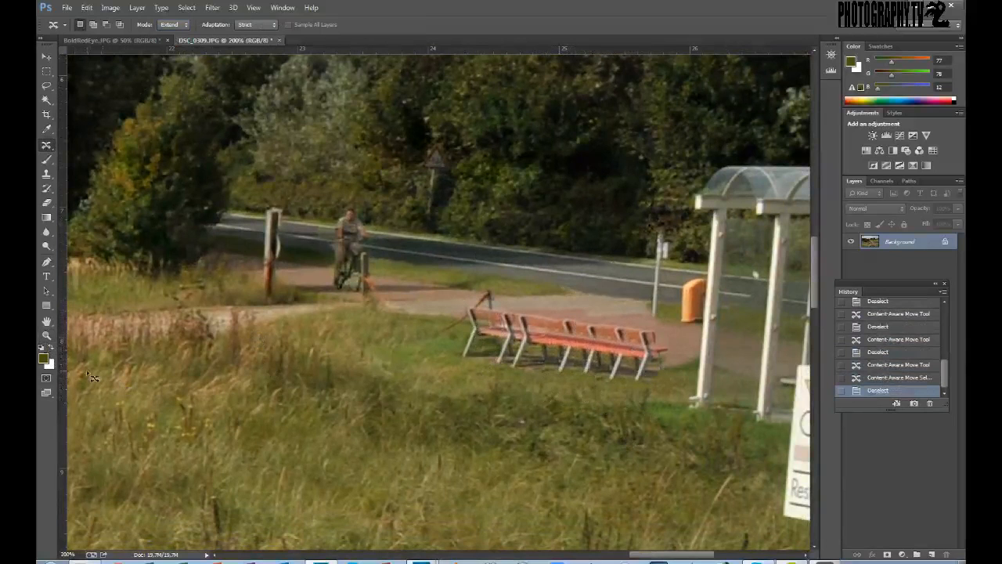
Fit the whole image on screen and revert DSC_0309.JPG to its originally opened history state.
click(47, 335)
key(ctrl+0)
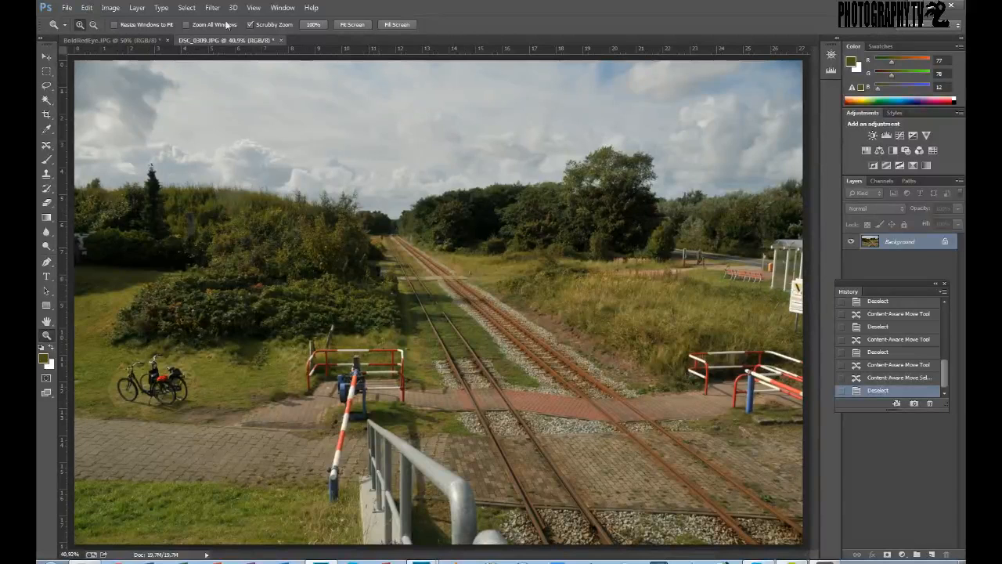
click(46, 147)
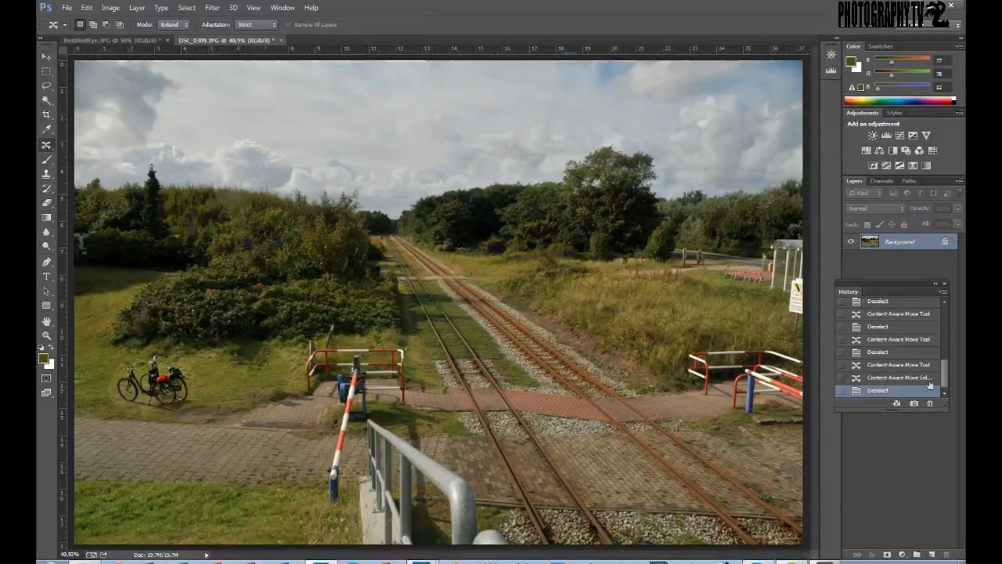
drag(941, 373, 942, 307)
click(888, 303)
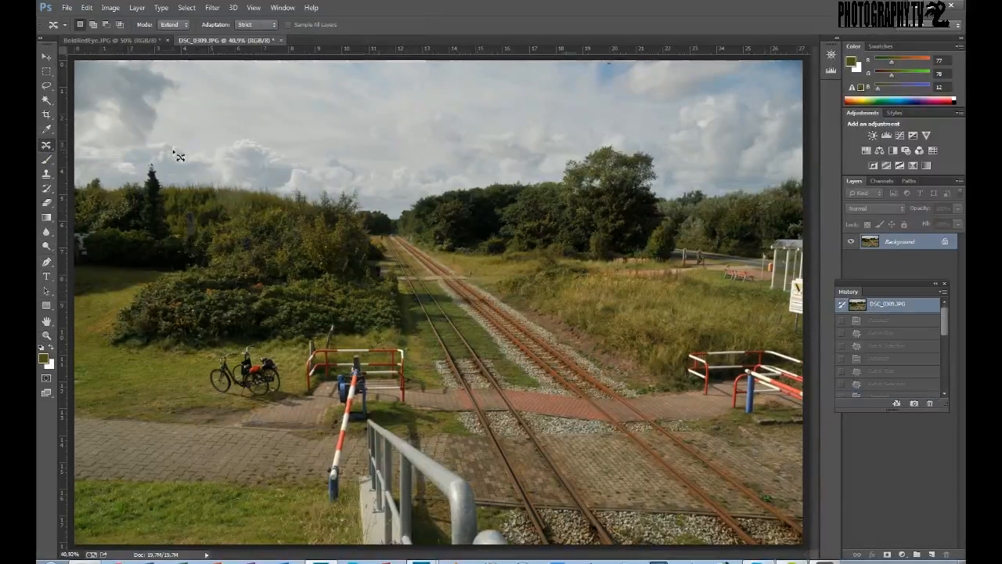
Set the Content-Aware Move Tool's mode back to Move.
right_click(46, 147)
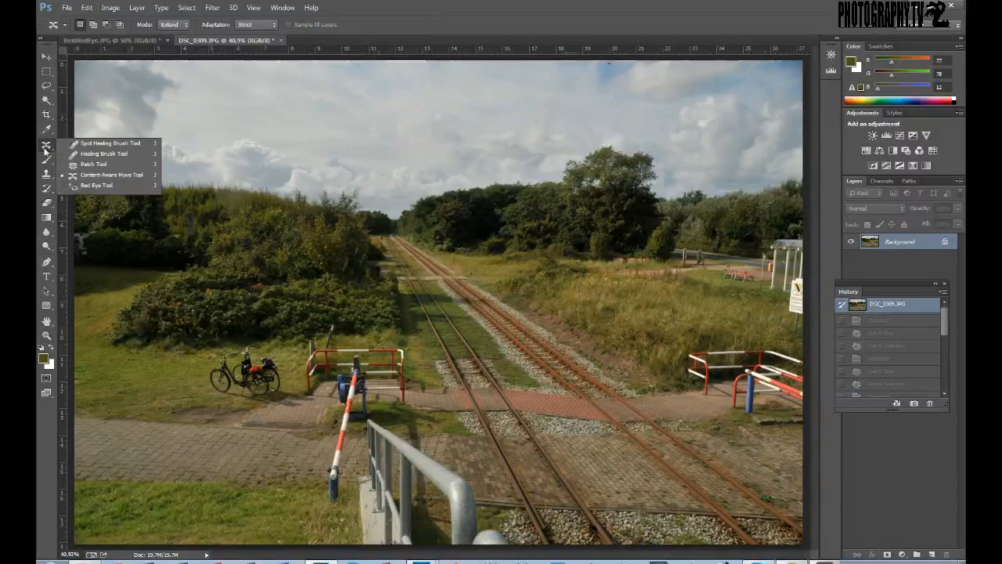
click(171, 25)
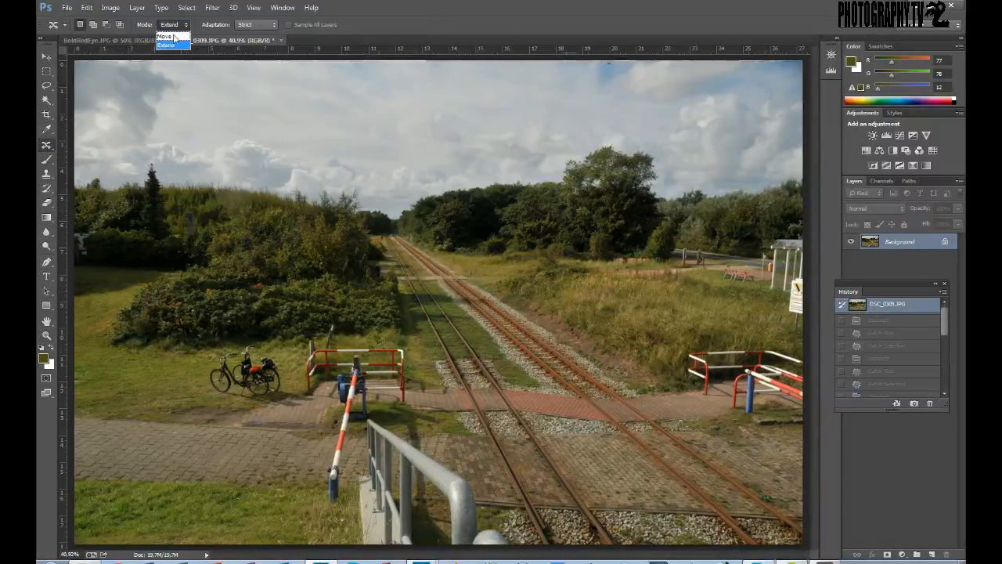
click(173, 36)
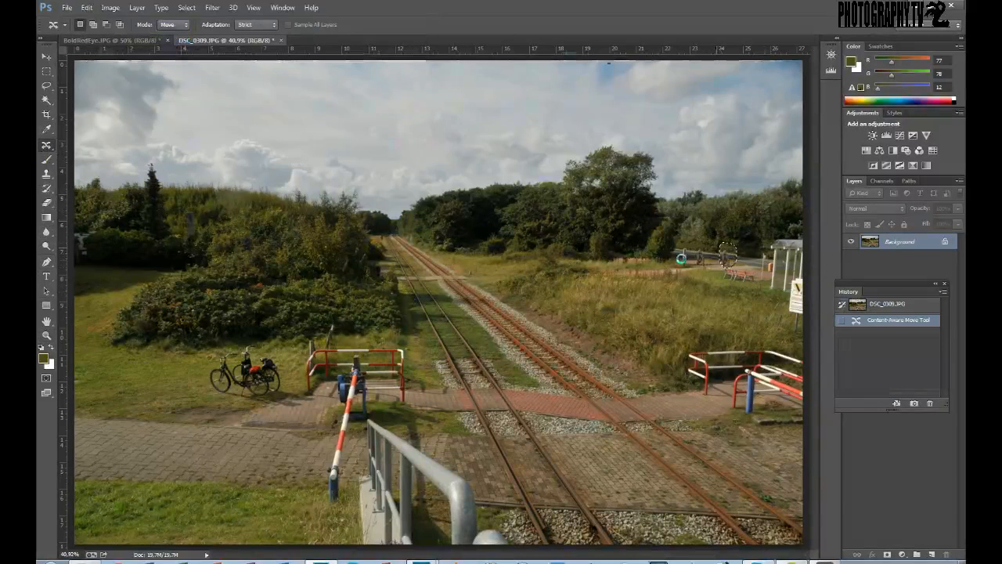
Move the cloud above the bushes higher into the open sky with the Content-Aware Move Tool and revert DSC_0309.JPG to its opened state.
key(ctrl+d)
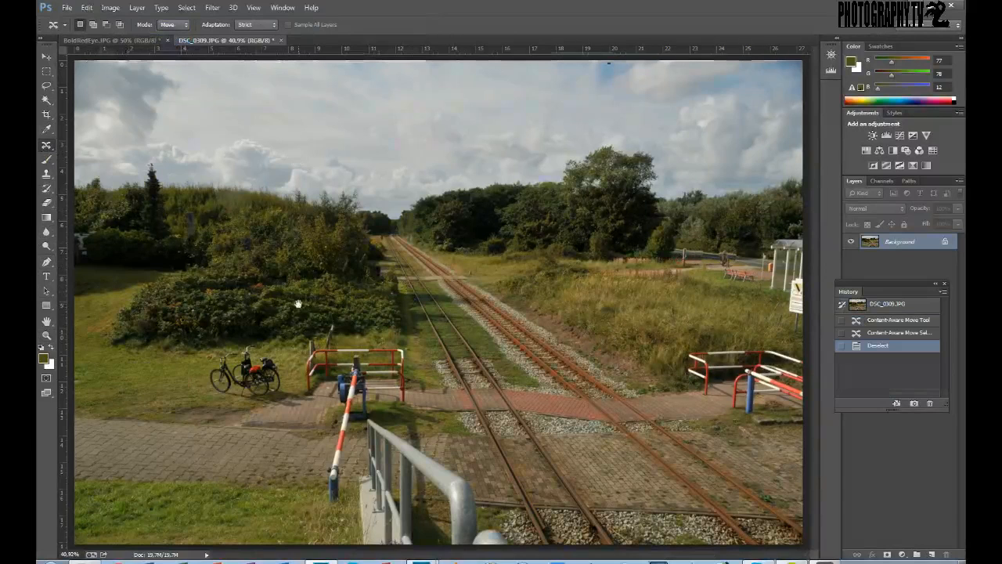
mouse_move(268, 134)
mouse_down()
mouse_move(222, 134)
mouse_move(196, 157)
mouse_move(293, 144)
mouse_move(227, 126)
mouse_up()
drag(250, 163, 337, 110)
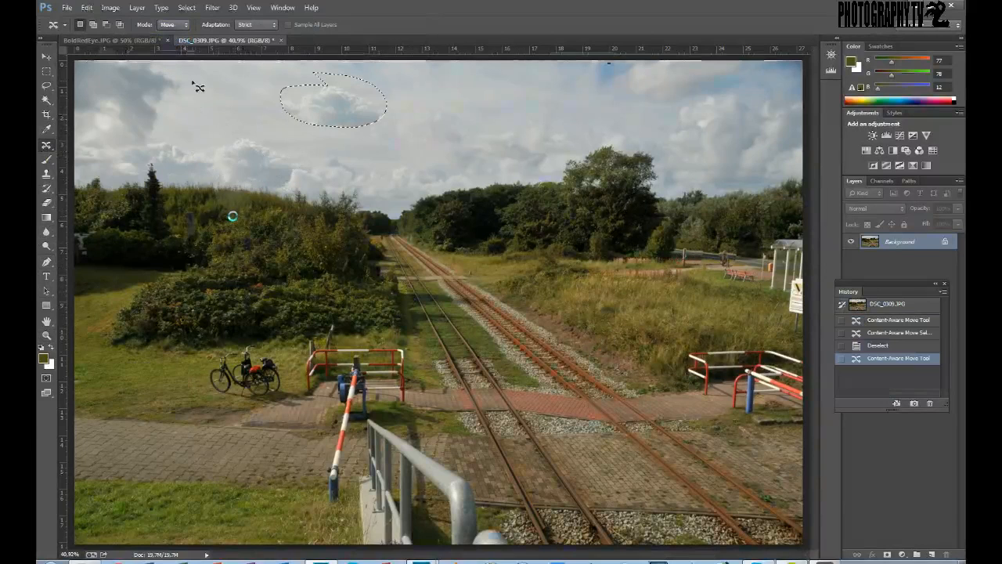
click(457, 208)
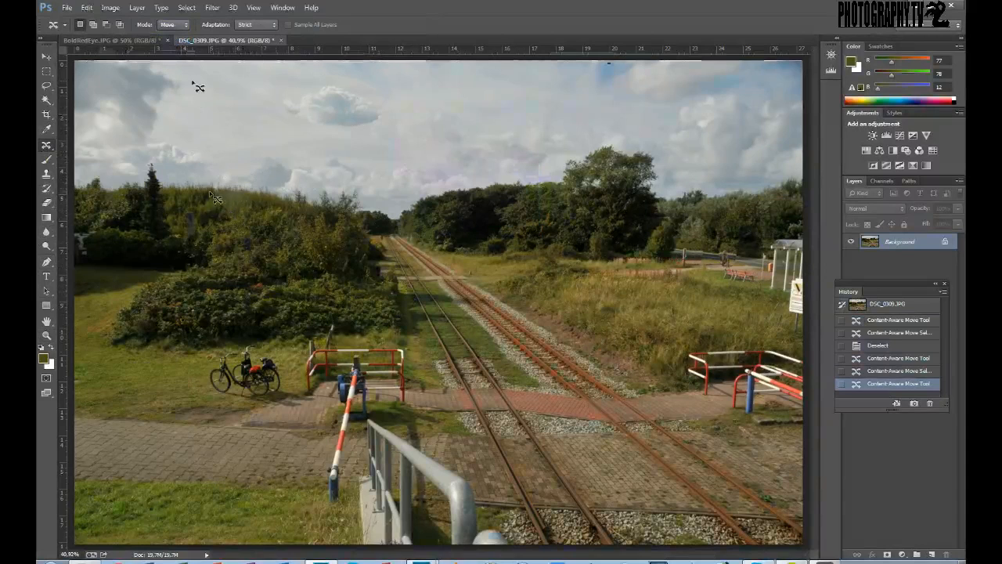
click(857, 305)
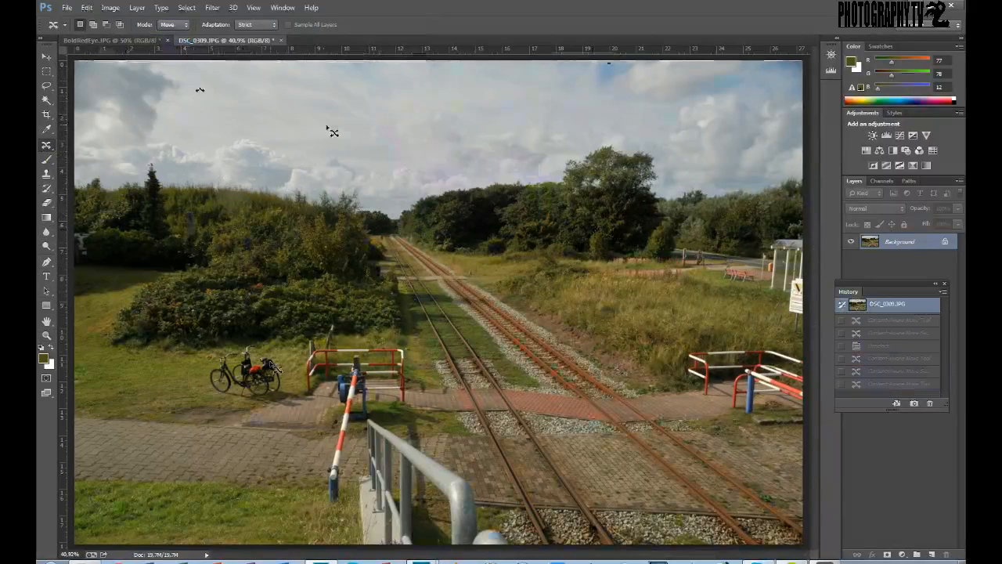
Activate the Red Eye Tool and switch to BoldRedEye.JPG, checking the Pupil Size and Darken Amount options.
click(46, 146)
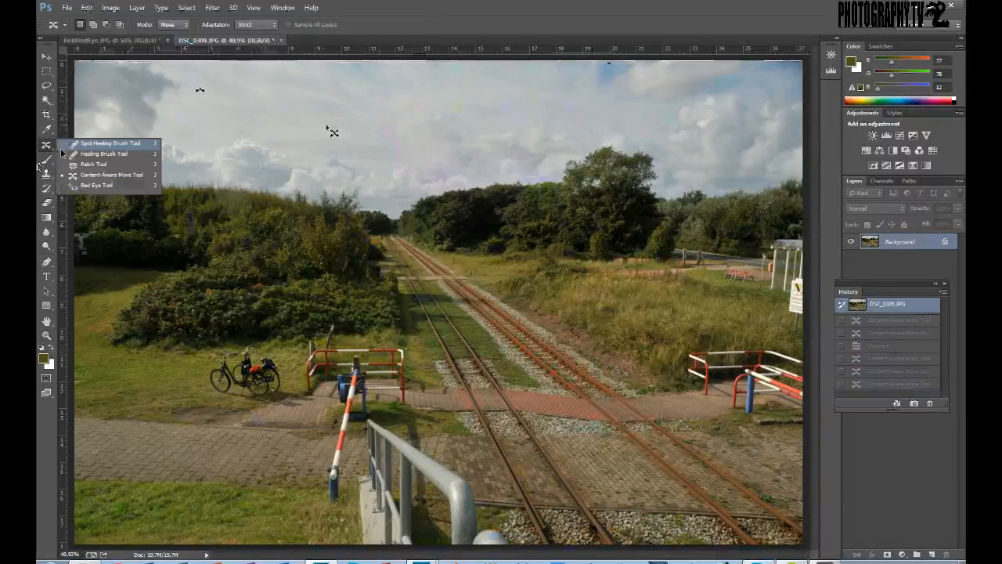
click(94, 186)
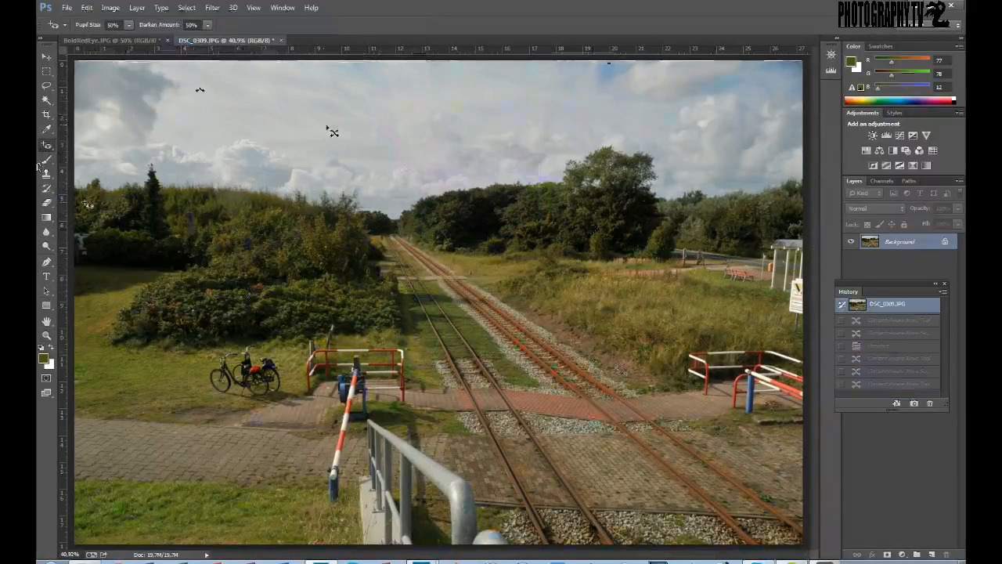
click(133, 39)
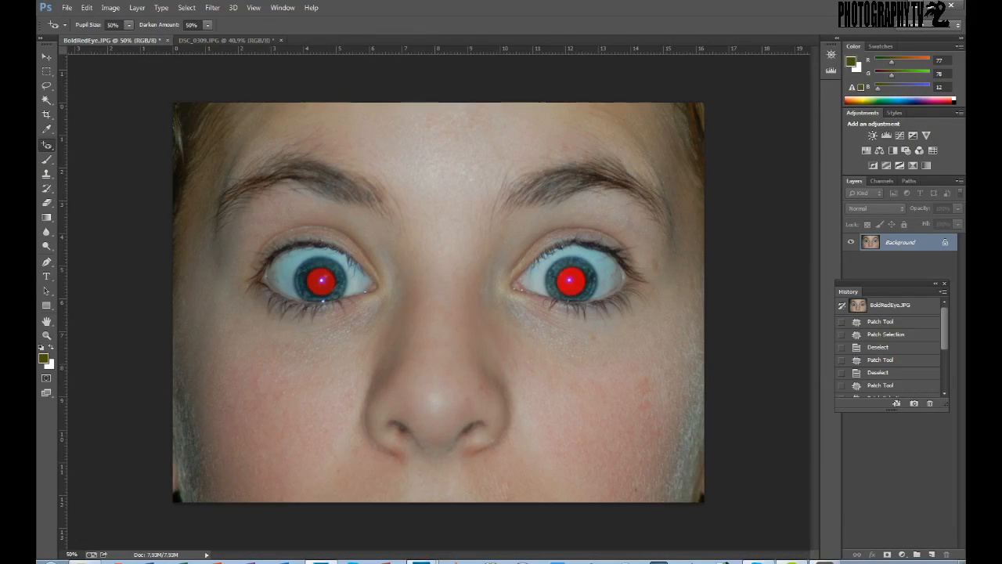
click(128, 26)
click(208, 26)
Select the red pupils of both eyes with the Quick Selection Tool, and deselect them again.
right_click(47, 146)
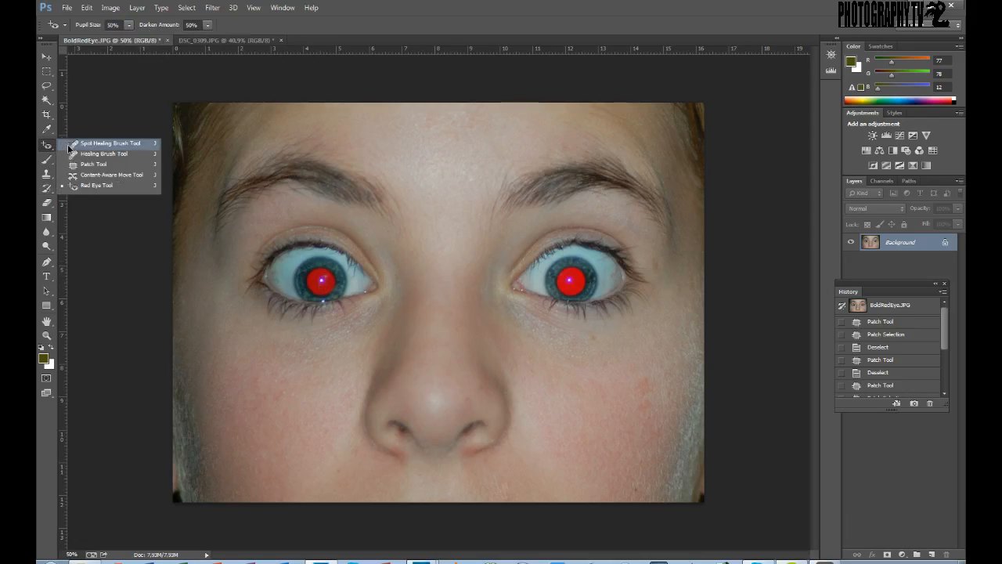
right_click(46, 100)
click(102, 97)
click(321, 281)
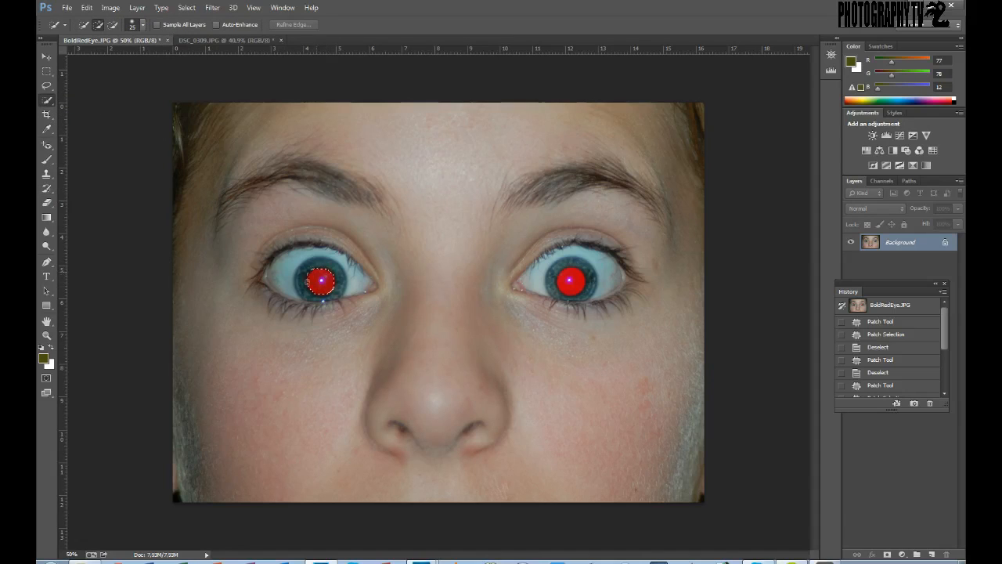
drag(307, 282, 304, 287)
drag(572, 280, 559, 294)
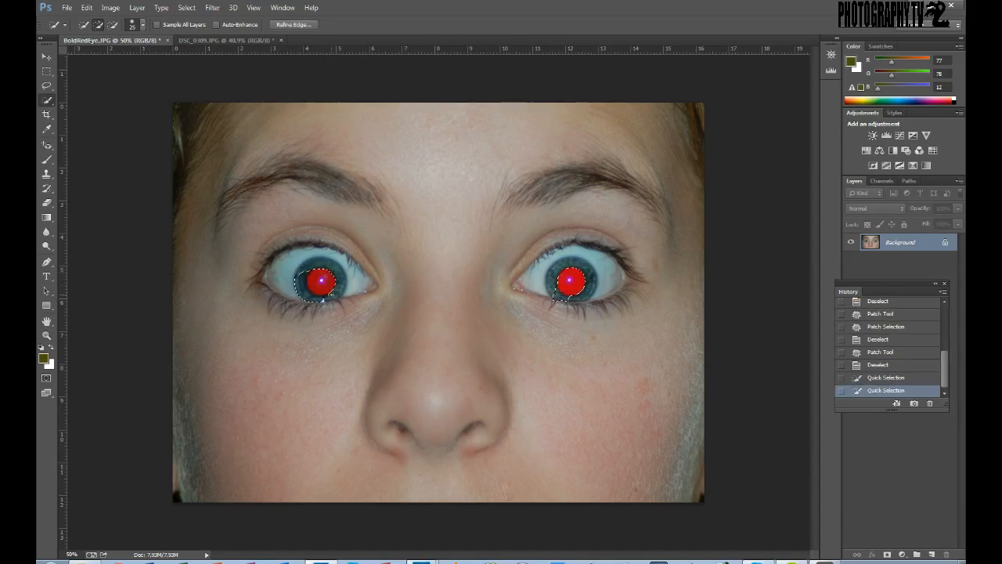
key(ctrl+d)
Remove the red from the left-hand pupil with the Red Eye Tool, undoing the first application and reapplying it lower on the pupil.
click(47, 146)
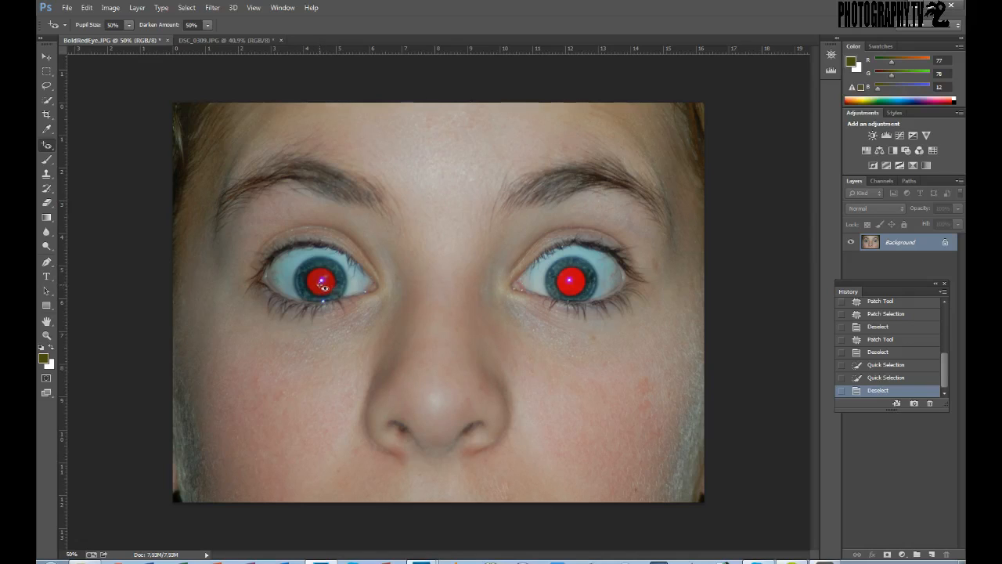
click(324, 287)
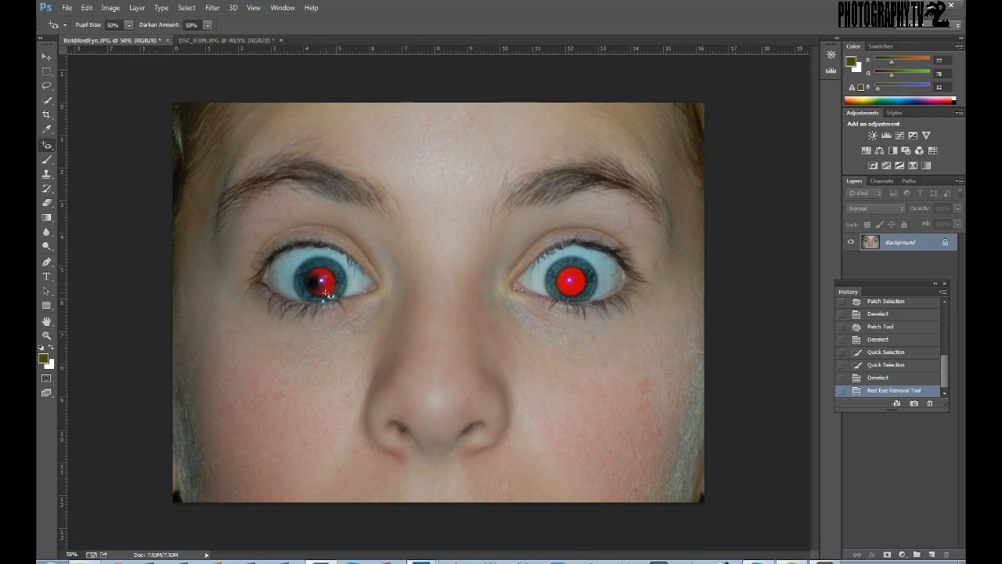
key(ctrl+z)
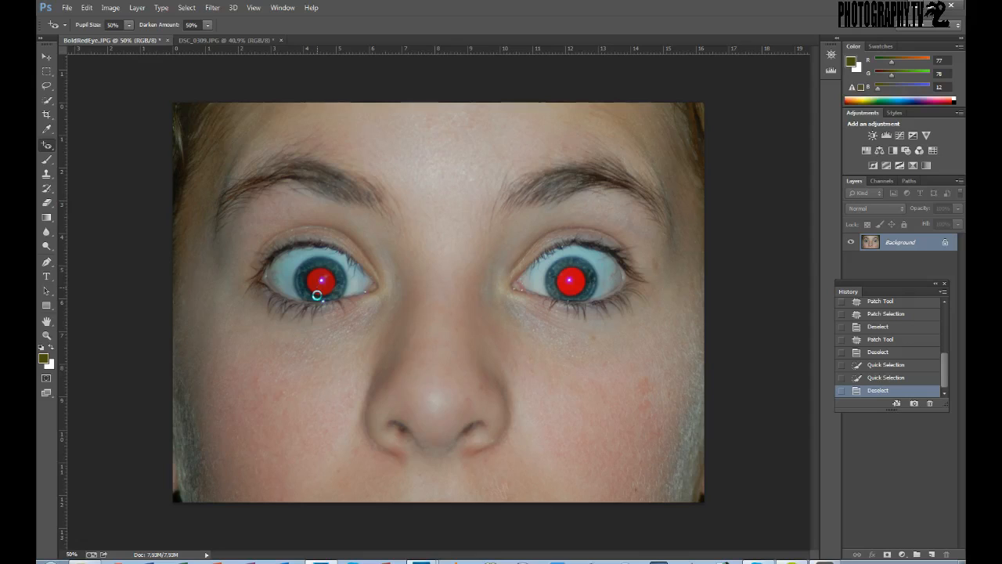
click(317, 295)
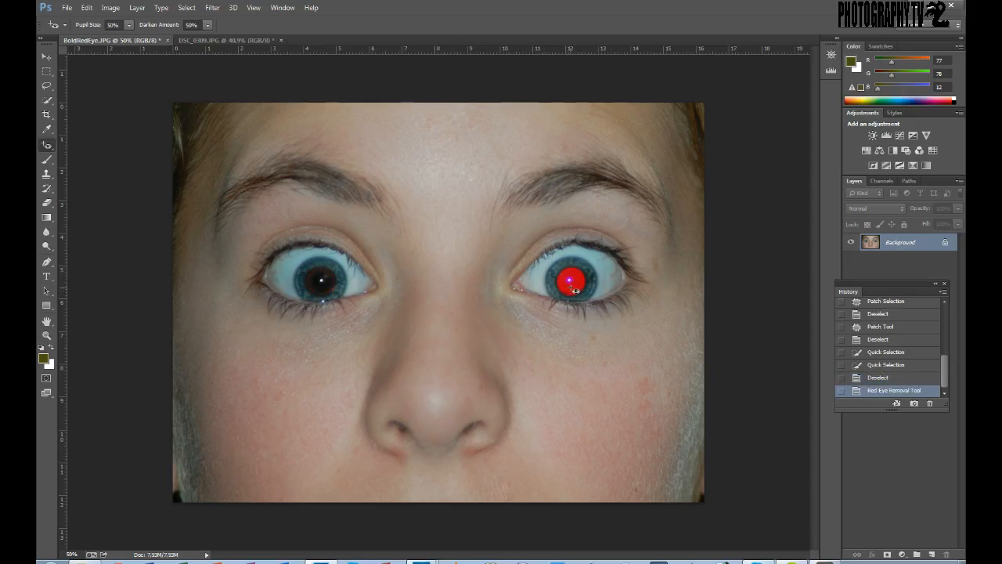
Remove the red from the right-hand pupil with the Red Eye Tool, undoing the first application and correcting the pupil again.
click(46, 335)
click(570, 287)
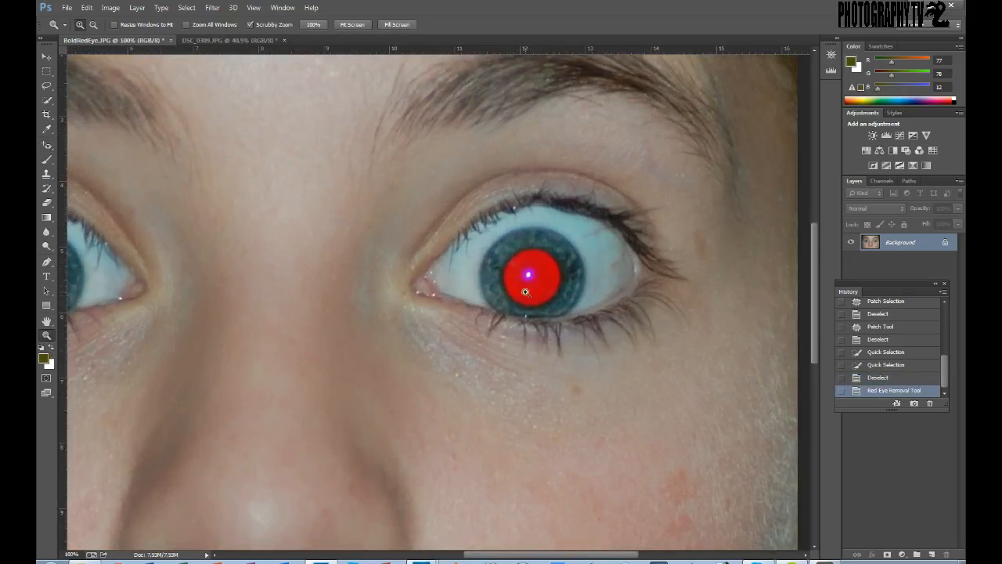
right_click(463, 295)
click(499, 301)
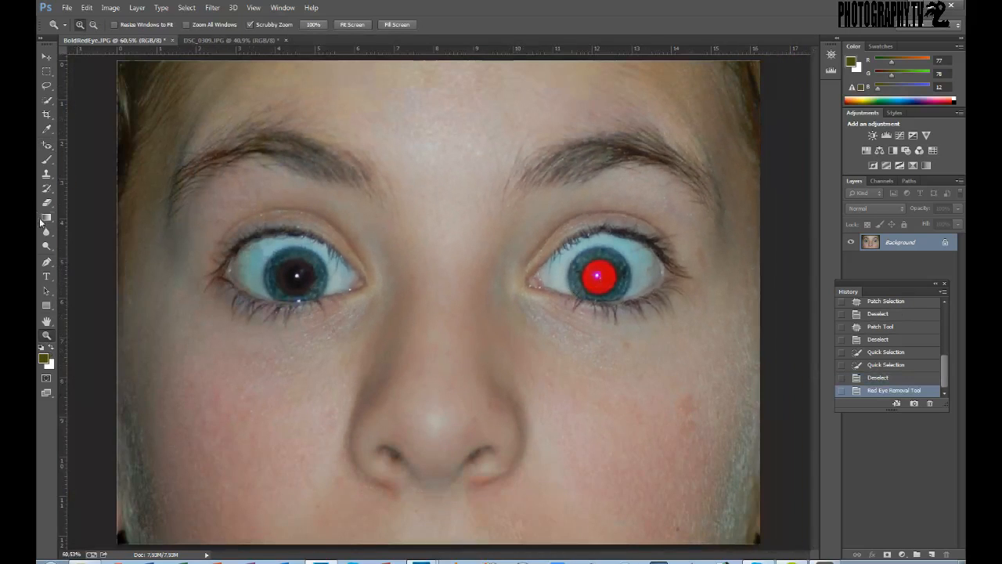
click(47, 146)
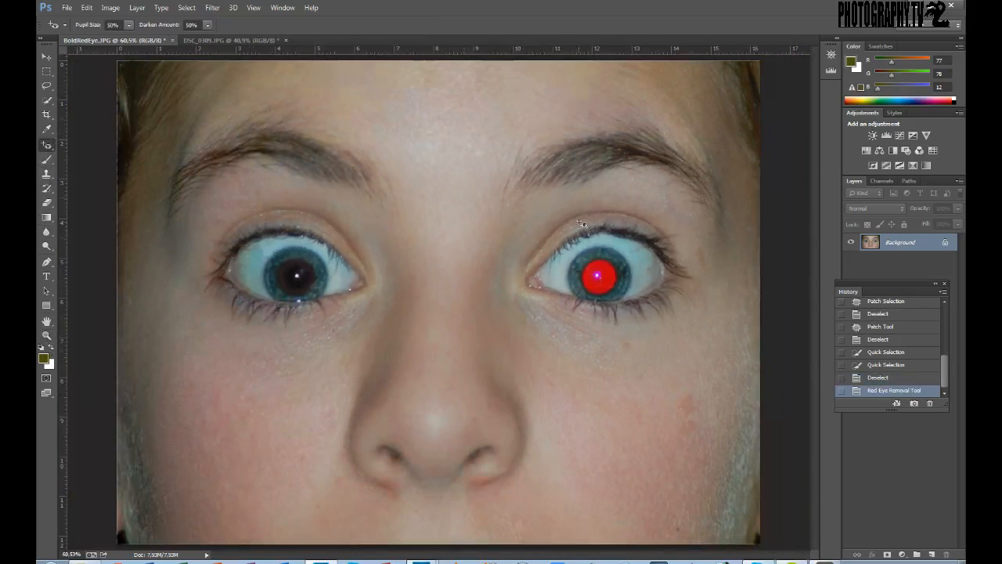
click(599, 277)
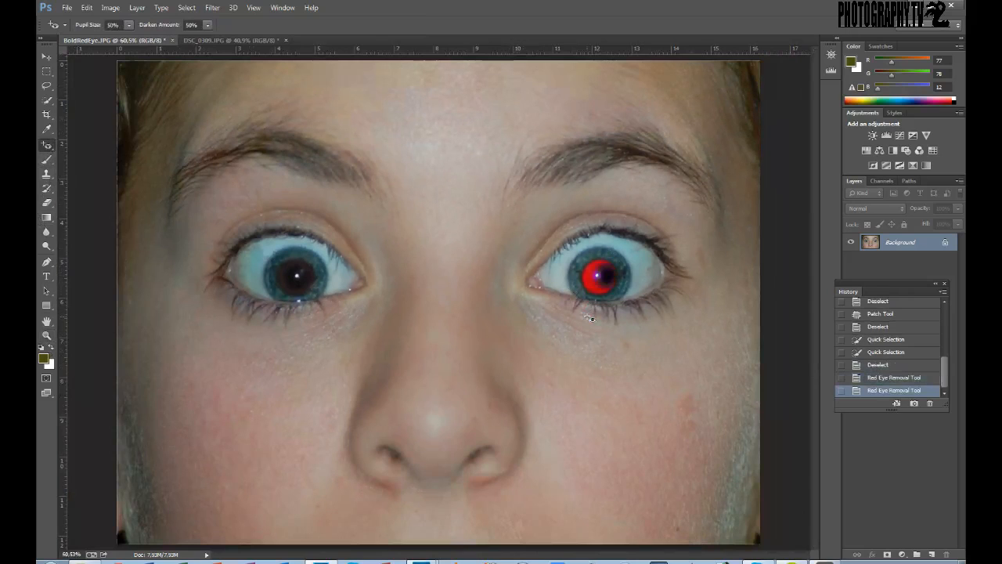
key(ctrl+z)
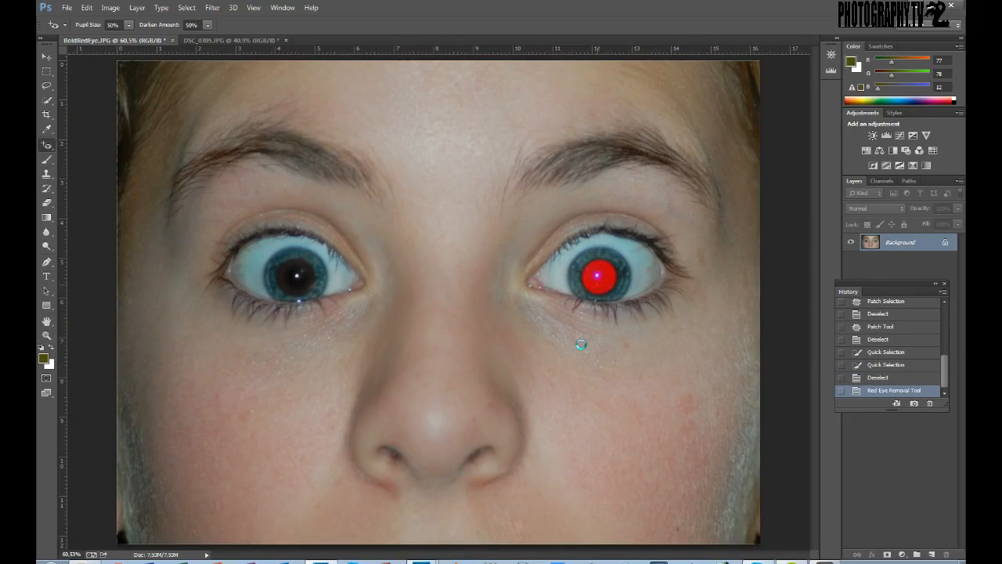
key(ctrl+z)
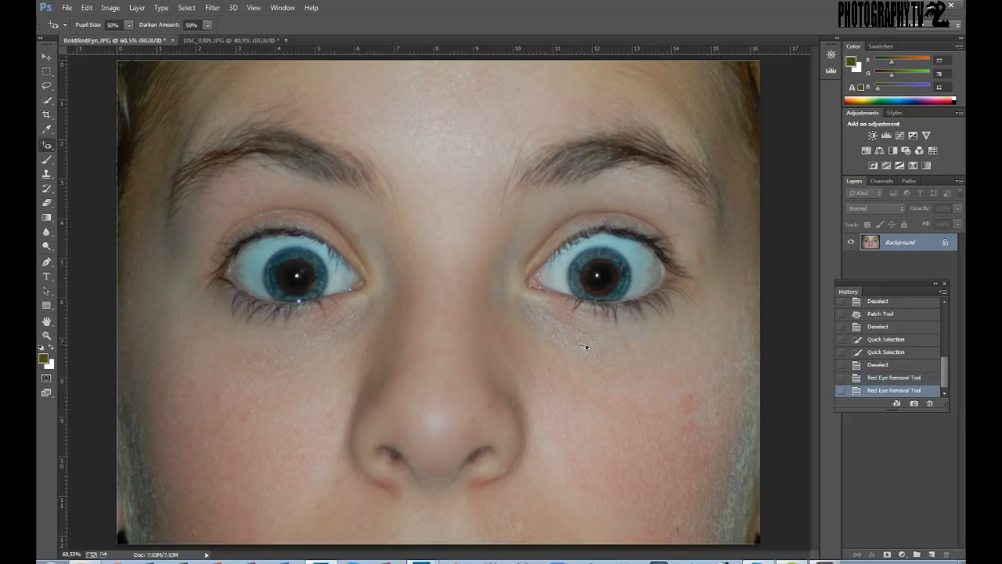
View the corrected face at 33.3% and examine the Red Eye Tool's Darken Amount and Pupil Size options.
click(46, 334)
right_click(439, 337)
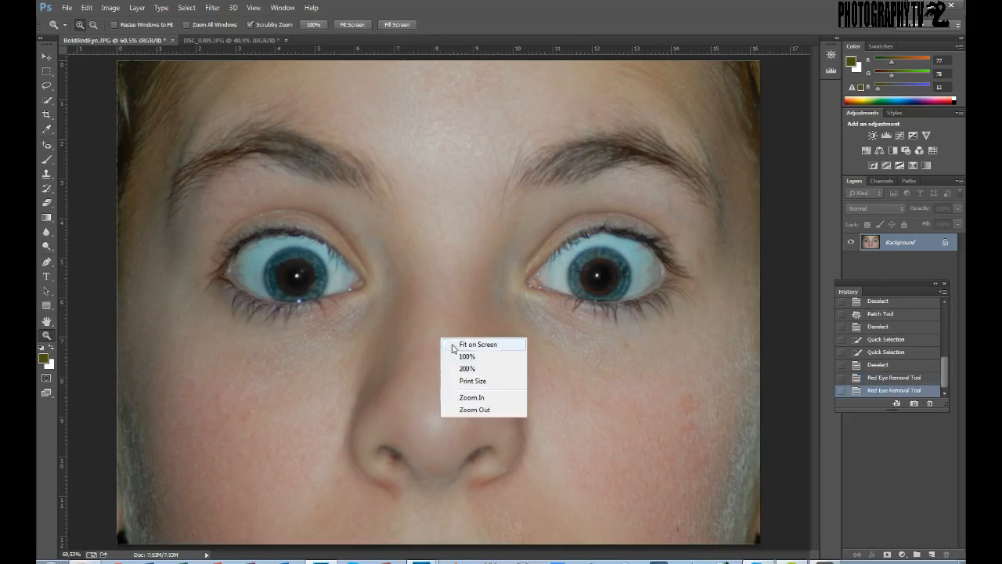
click(485, 413)
right_click(464, 340)
click(490, 413)
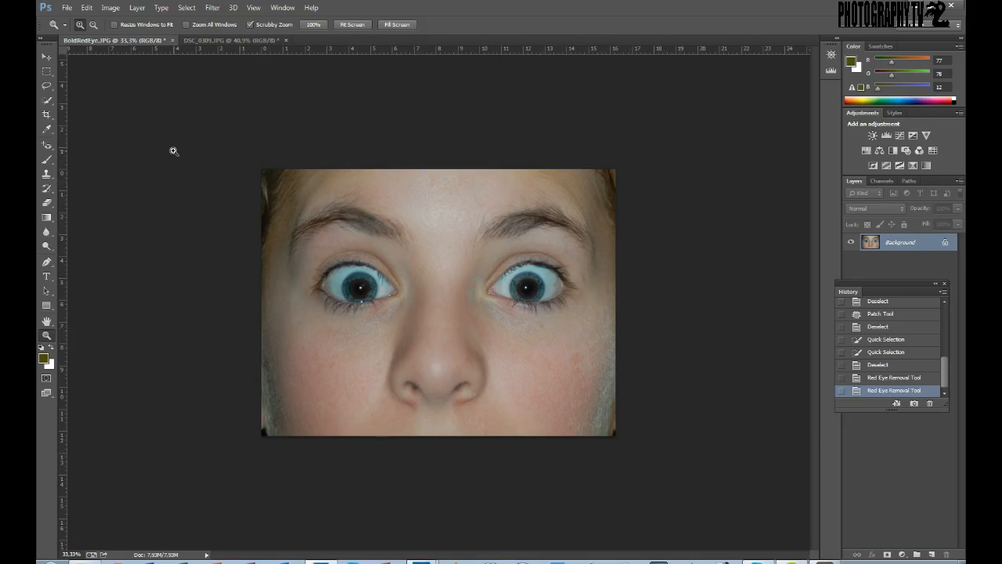
click(46, 145)
click(208, 25)
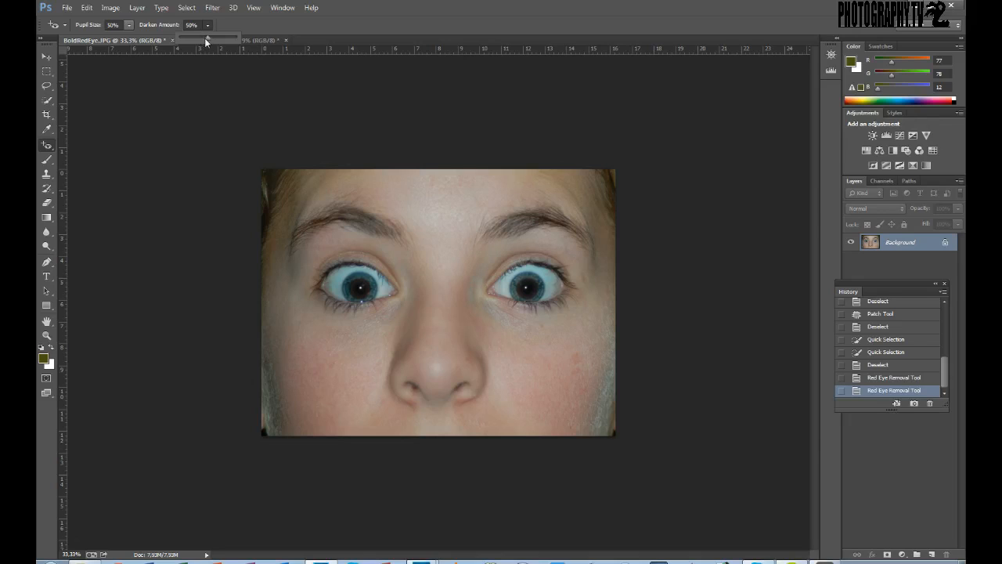
click(130, 26)
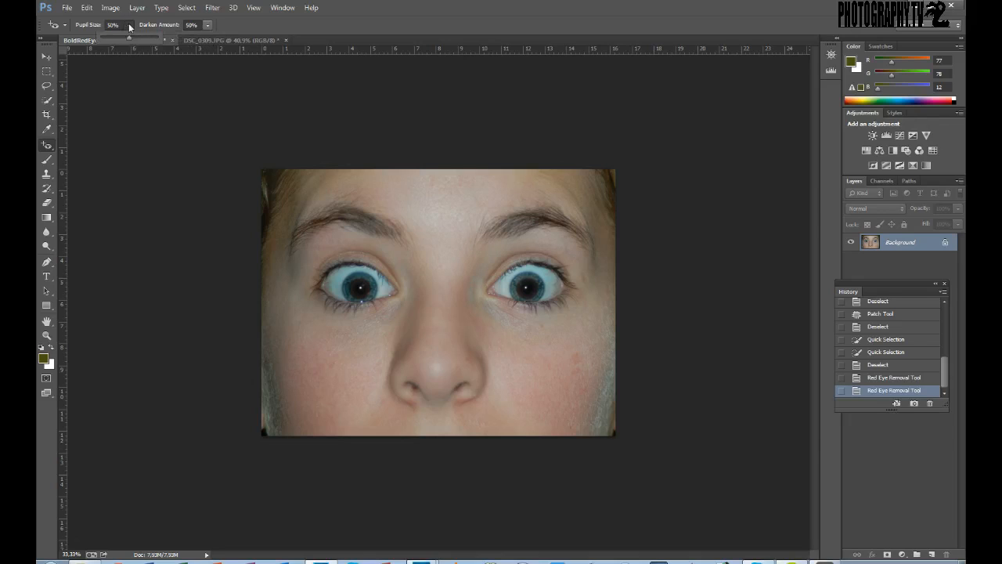
click(129, 25)
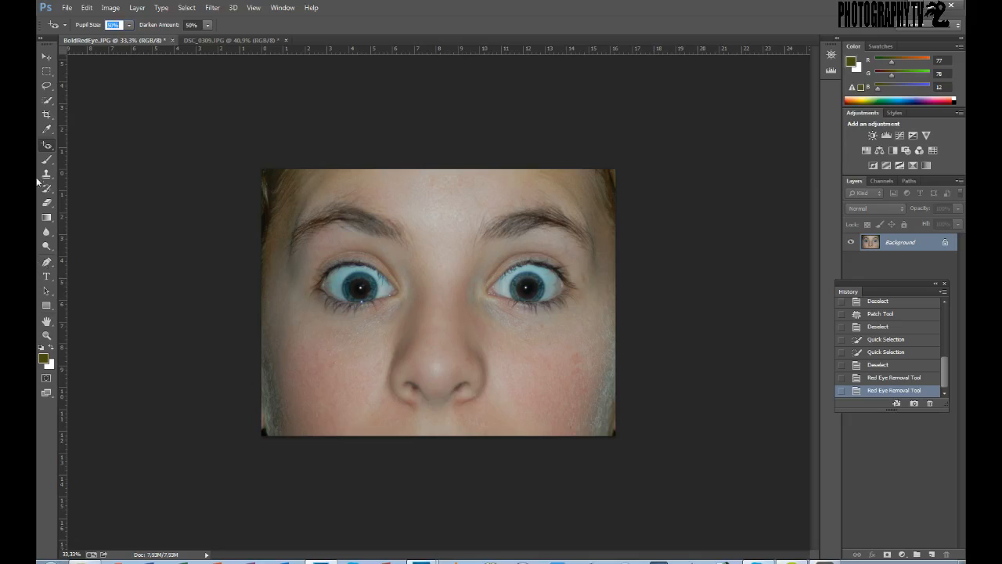
Look through the Spot Healing Brush, Brush, Mixer Brush, Clone Stamp, History Brush and Eraser tools.
right_click(47, 144)
click(78, 148)
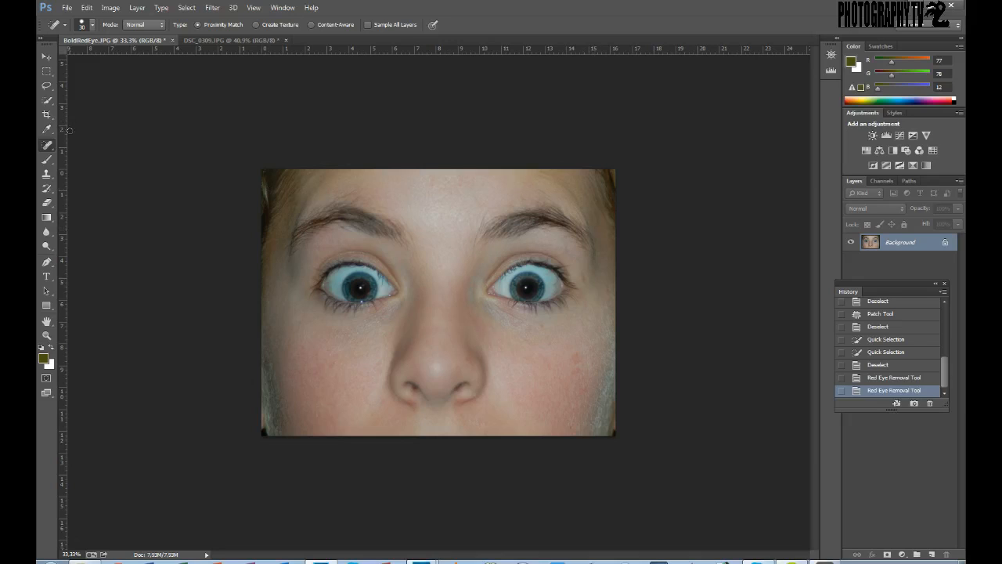
click(49, 160)
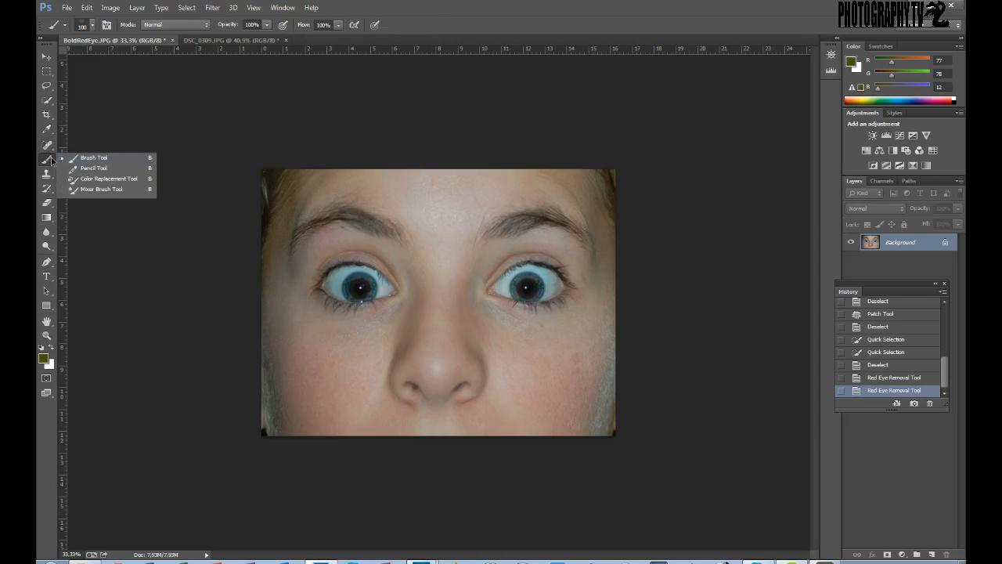
click(48, 163)
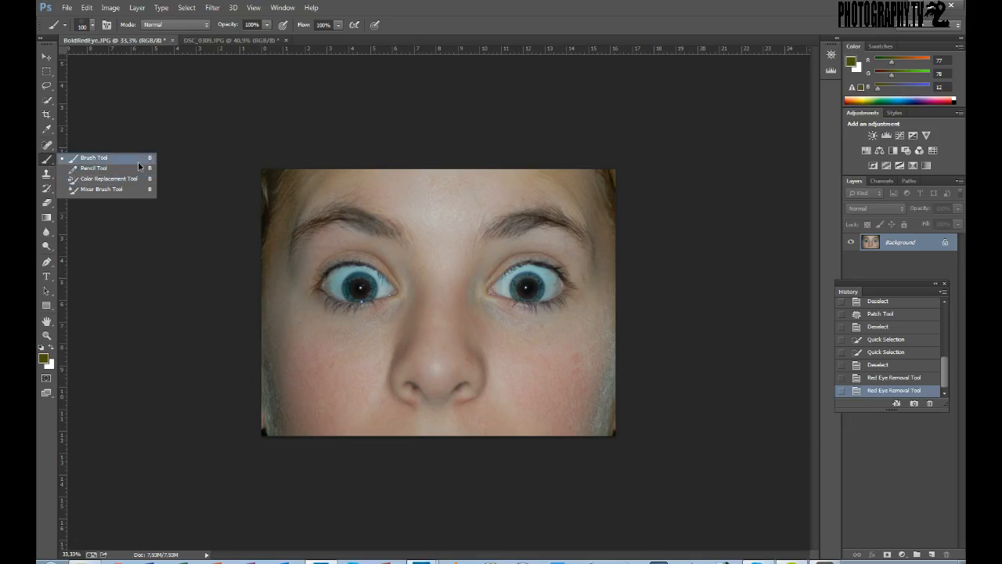
click(132, 190)
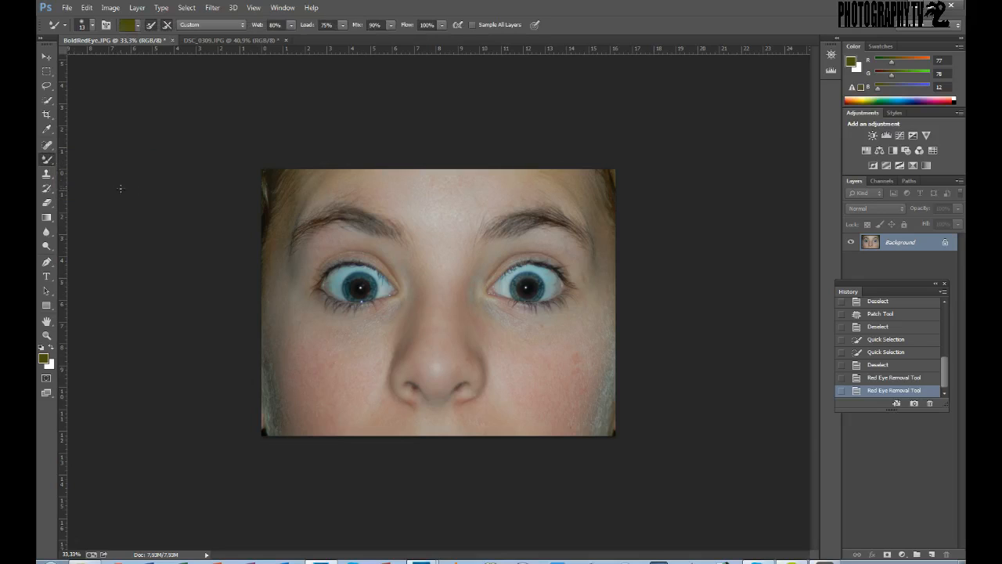
click(47, 174)
click(48, 189)
click(48, 202)
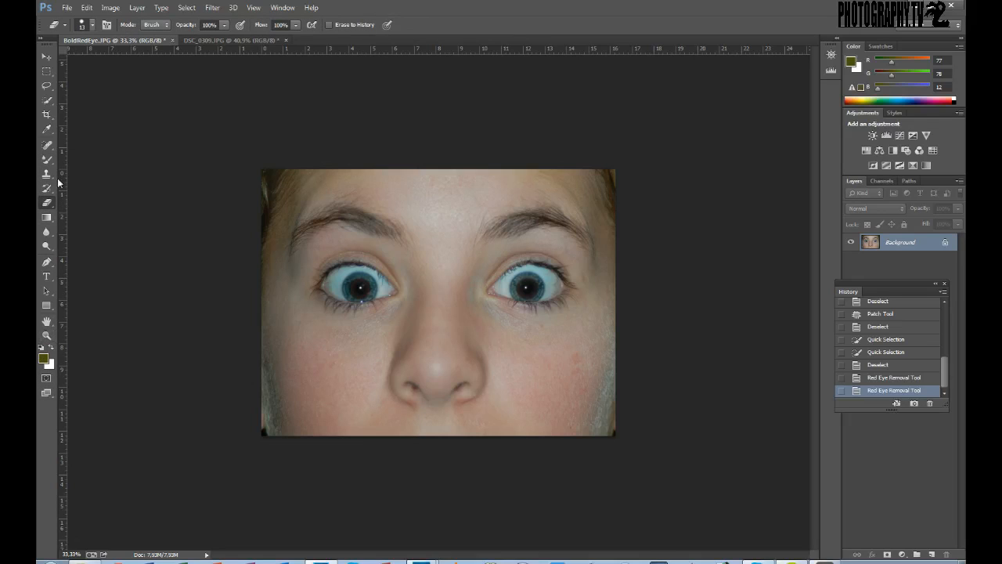
click(99, 128)
click(76, 9)
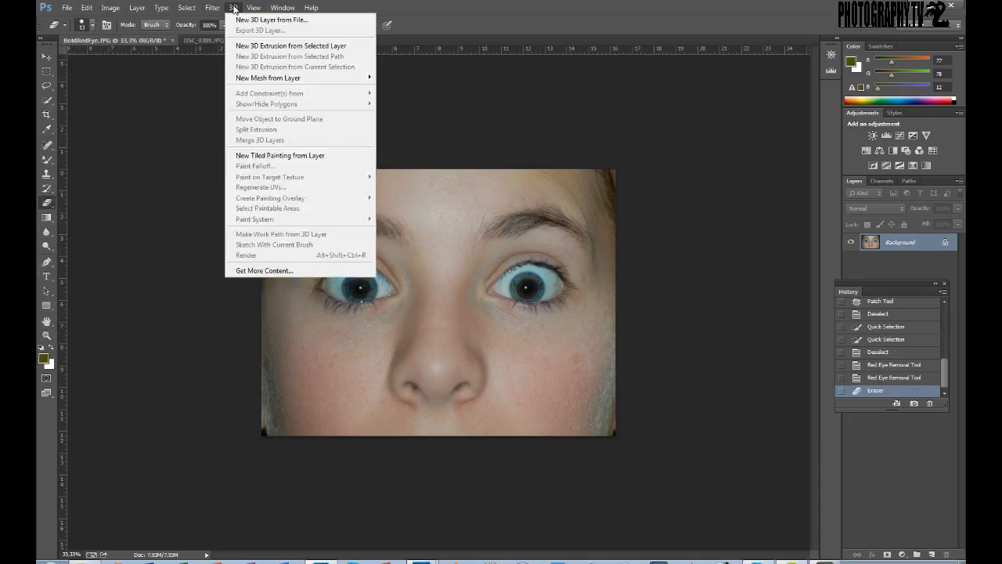
click(590, 20)
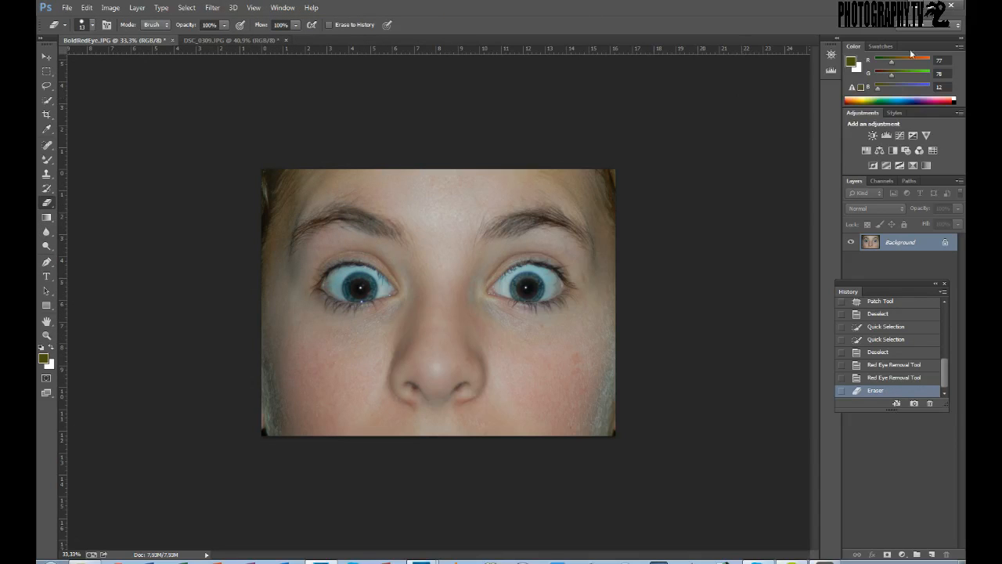
Move the History panel into the empty workspace beside the photo and display the Swatches in place of the Color sliders.
click(943, 283)
click(831, 69)
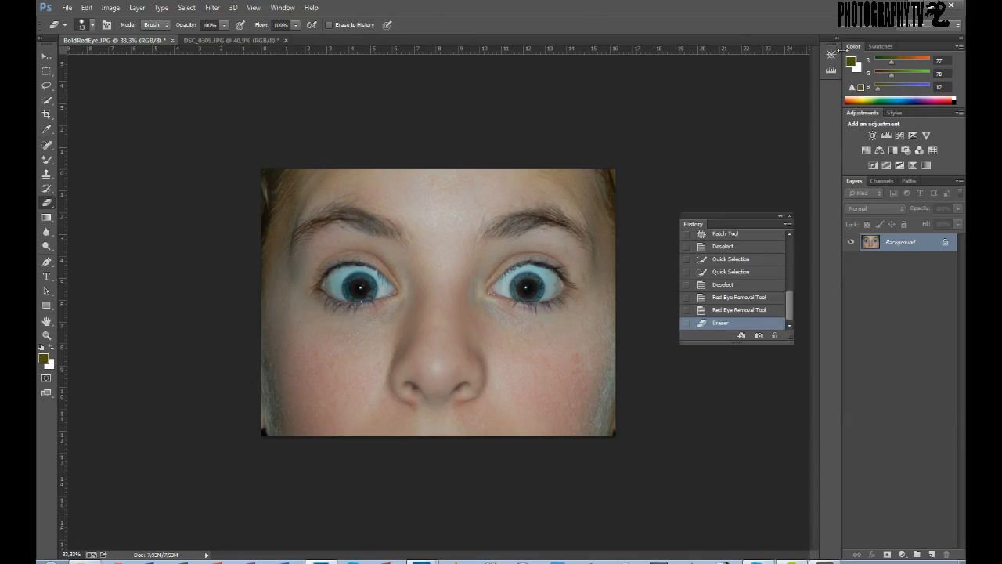
click(881, 46)
Add the Paragraph panel to the workspace and leave it collapsed to an icon.
click(282, 7)
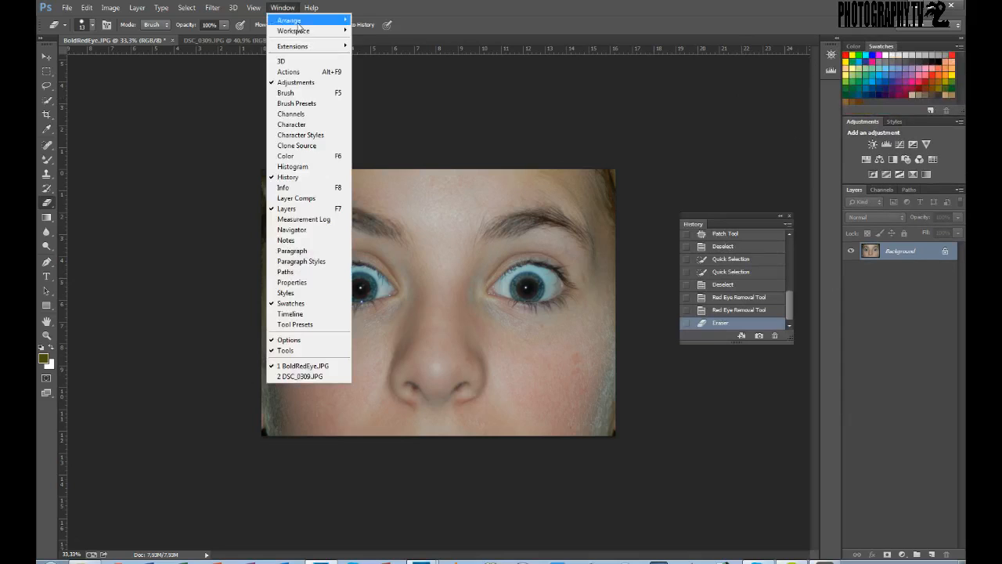
click(316, 252)
click(800, 85)
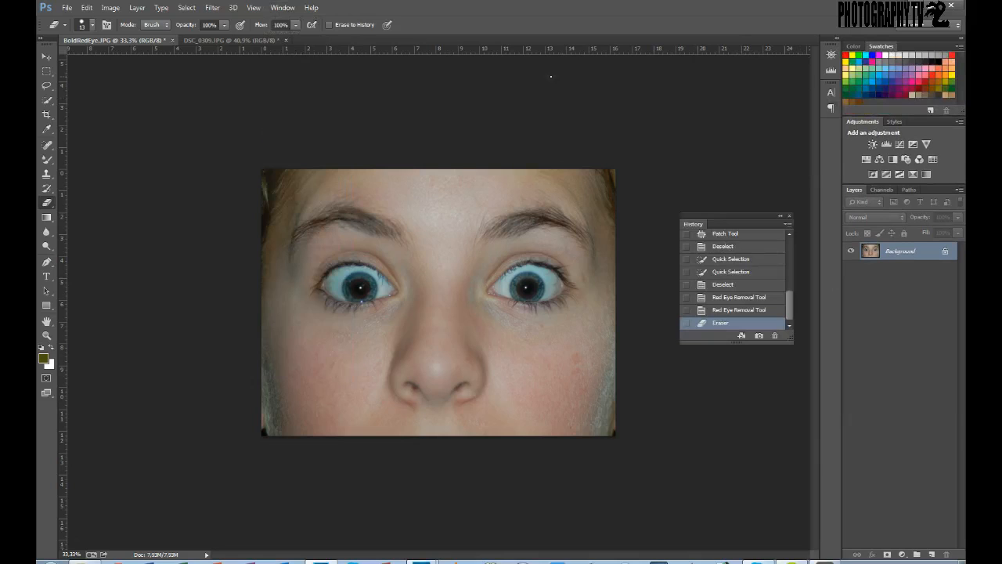
Look over the list of available panels and collapse the floating History panel to an icon.
click(282, 7)
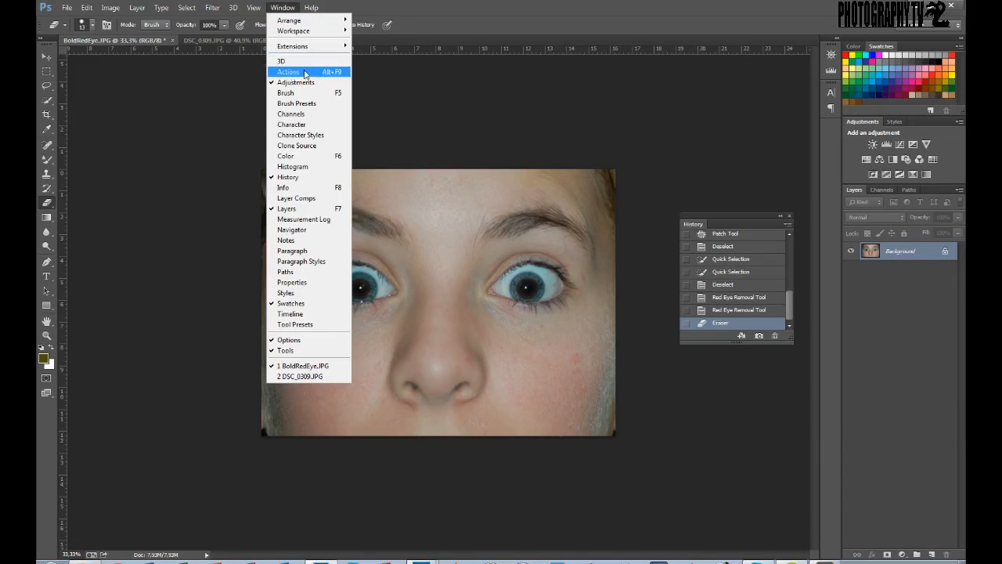
click(714, 152)
click(781, 216)
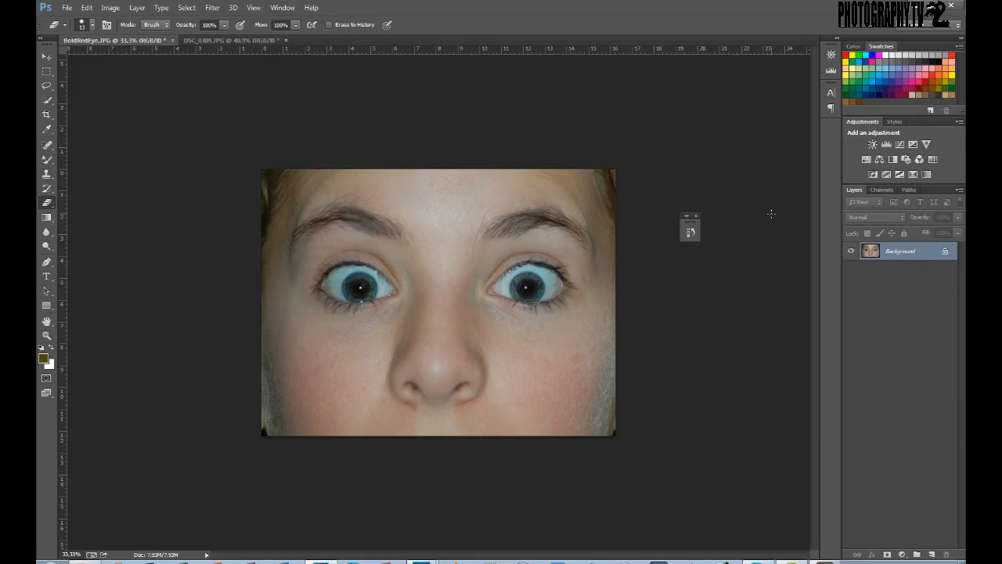